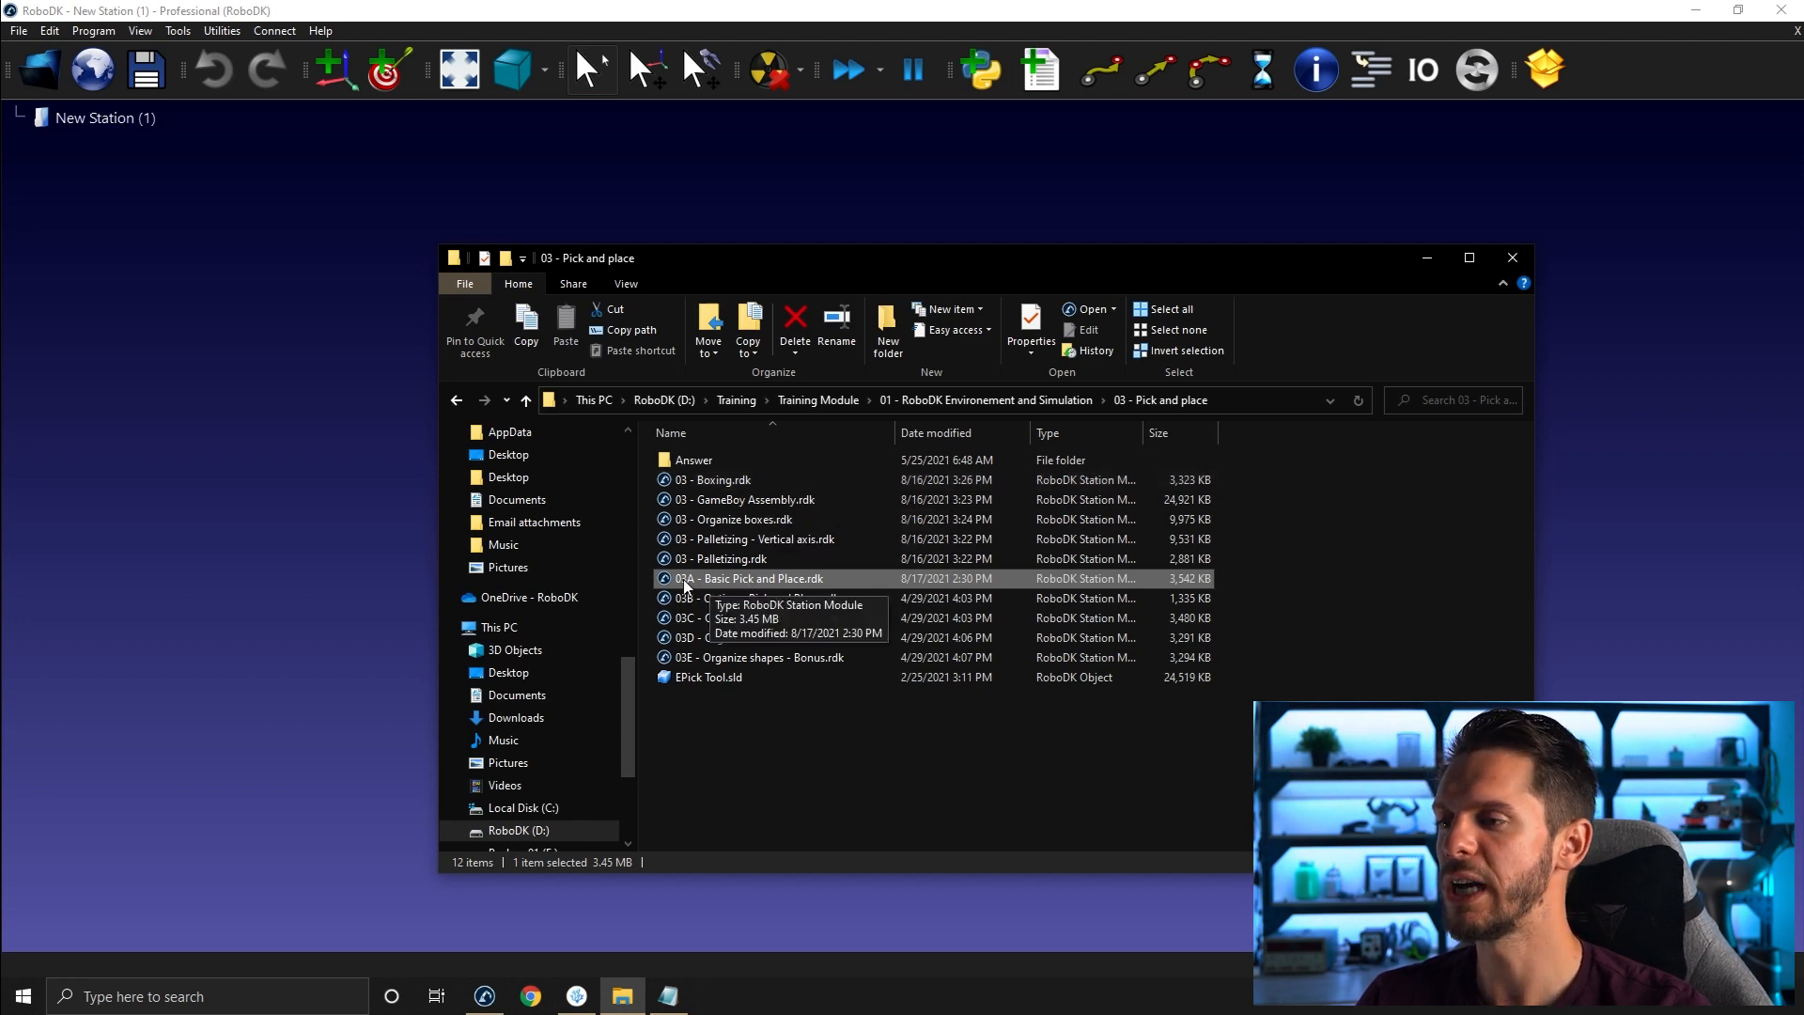
# - Open the station file 03A - Basic Pick and Place.rdk in the workspace
pyautogui.moveTo(696, 579); pyautogui.dragTo(301, 466)
pyautogui.click(278, 516)
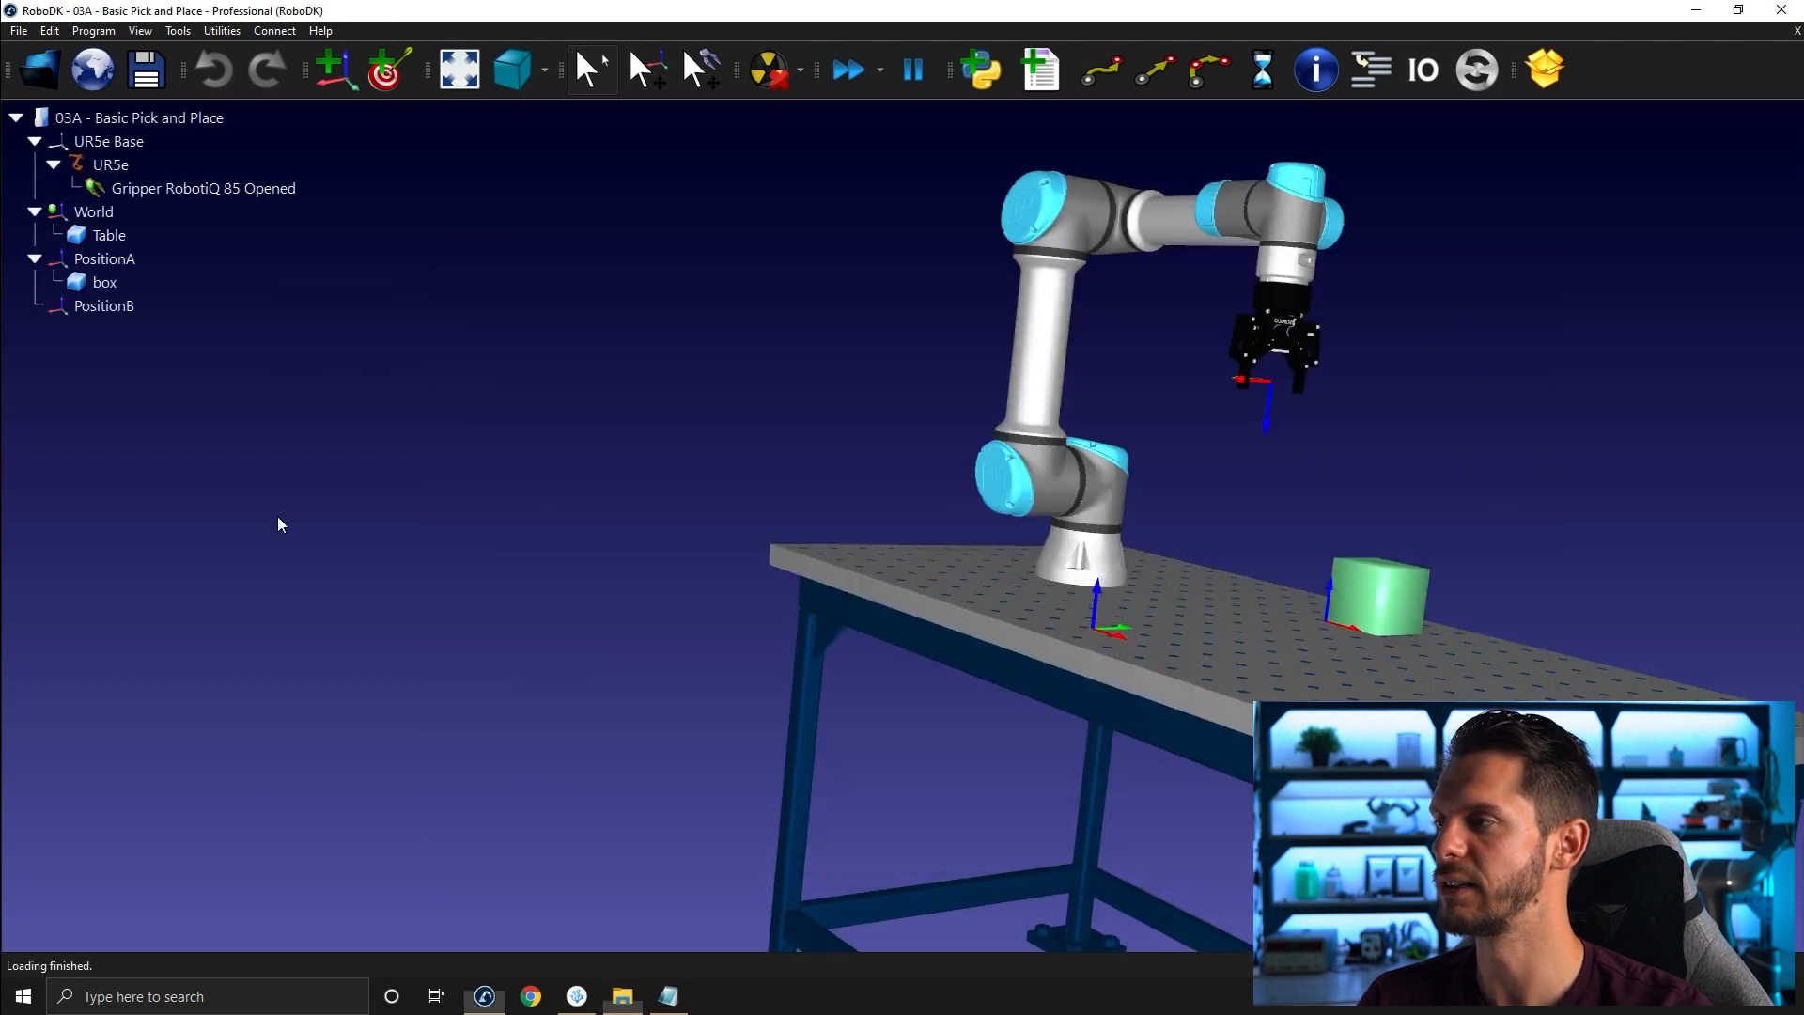
# - Examine the robot, gripper, box and the PositionA and PositionB targets from several viewpoints in the 3D view
pyautogui.moveTo(820, 406); pyautogui.dragTo(609, 409, button='right')
pyautogui.scroll(-3, 376, 498)
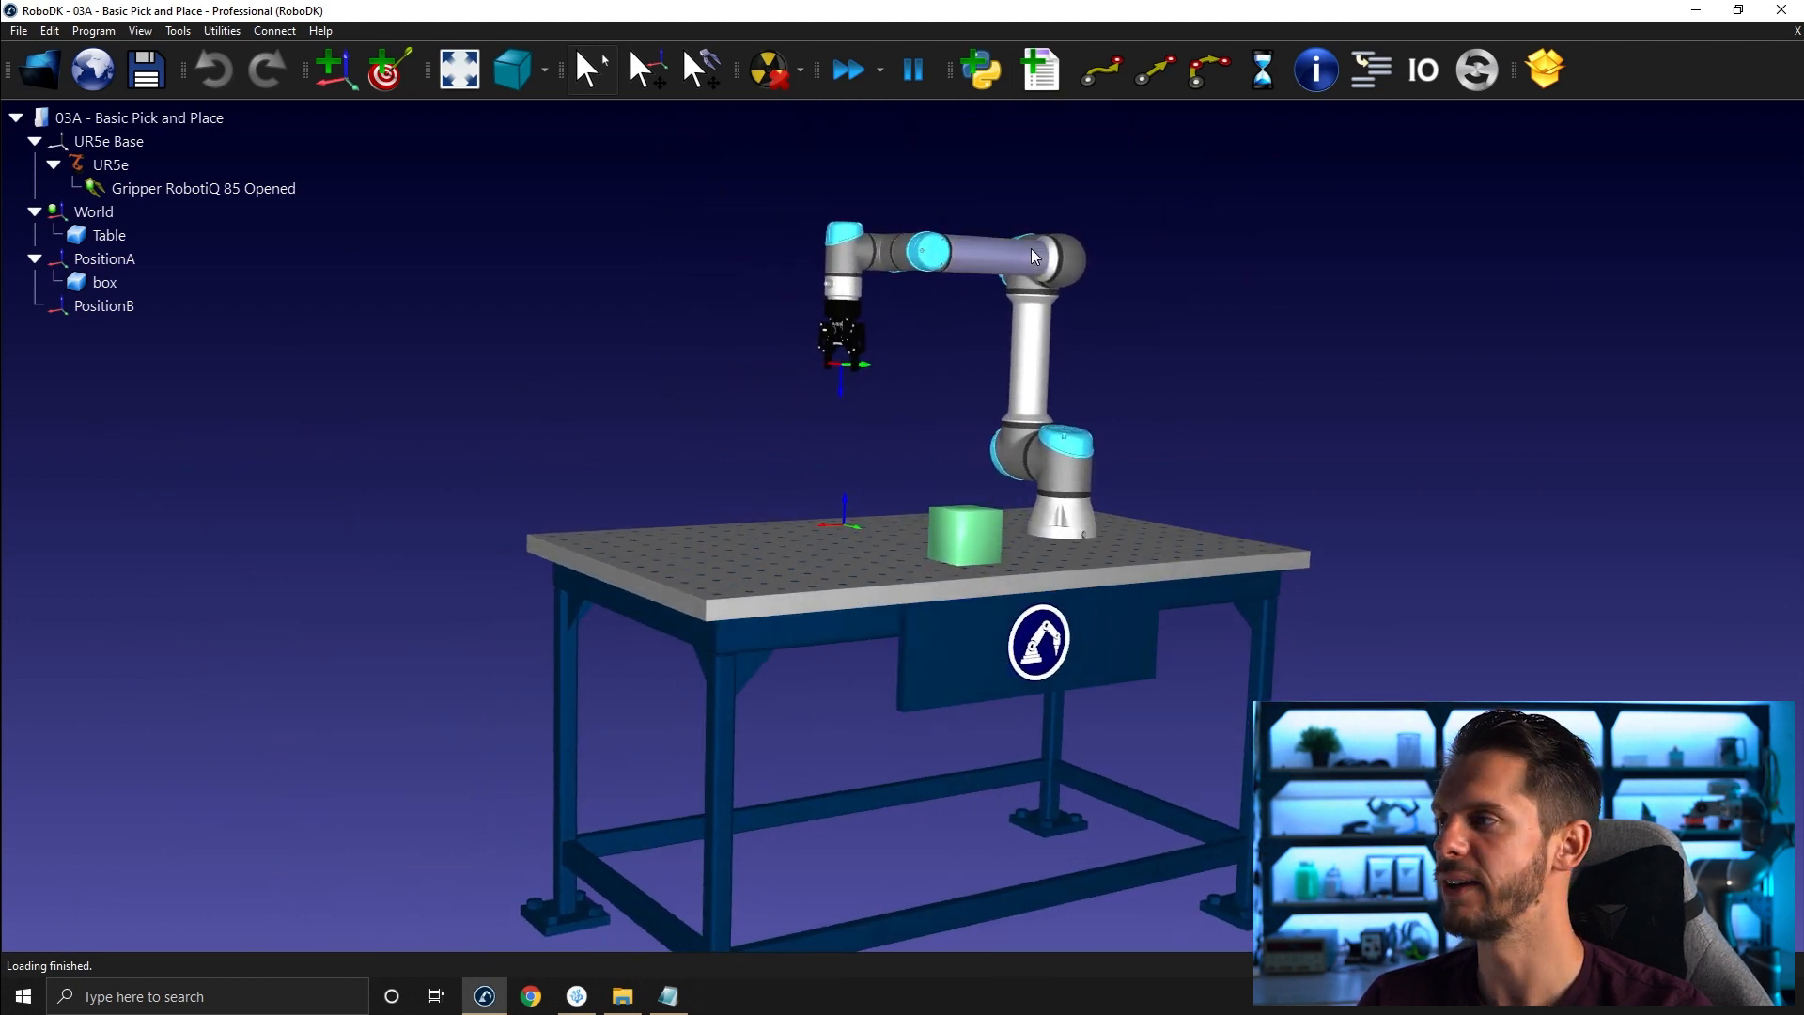
pyautogui.moveTo(1004, 269); pyautogui.dragTo(1013, 336, button='right')
pyautogui.scroll(4, 838, 347)
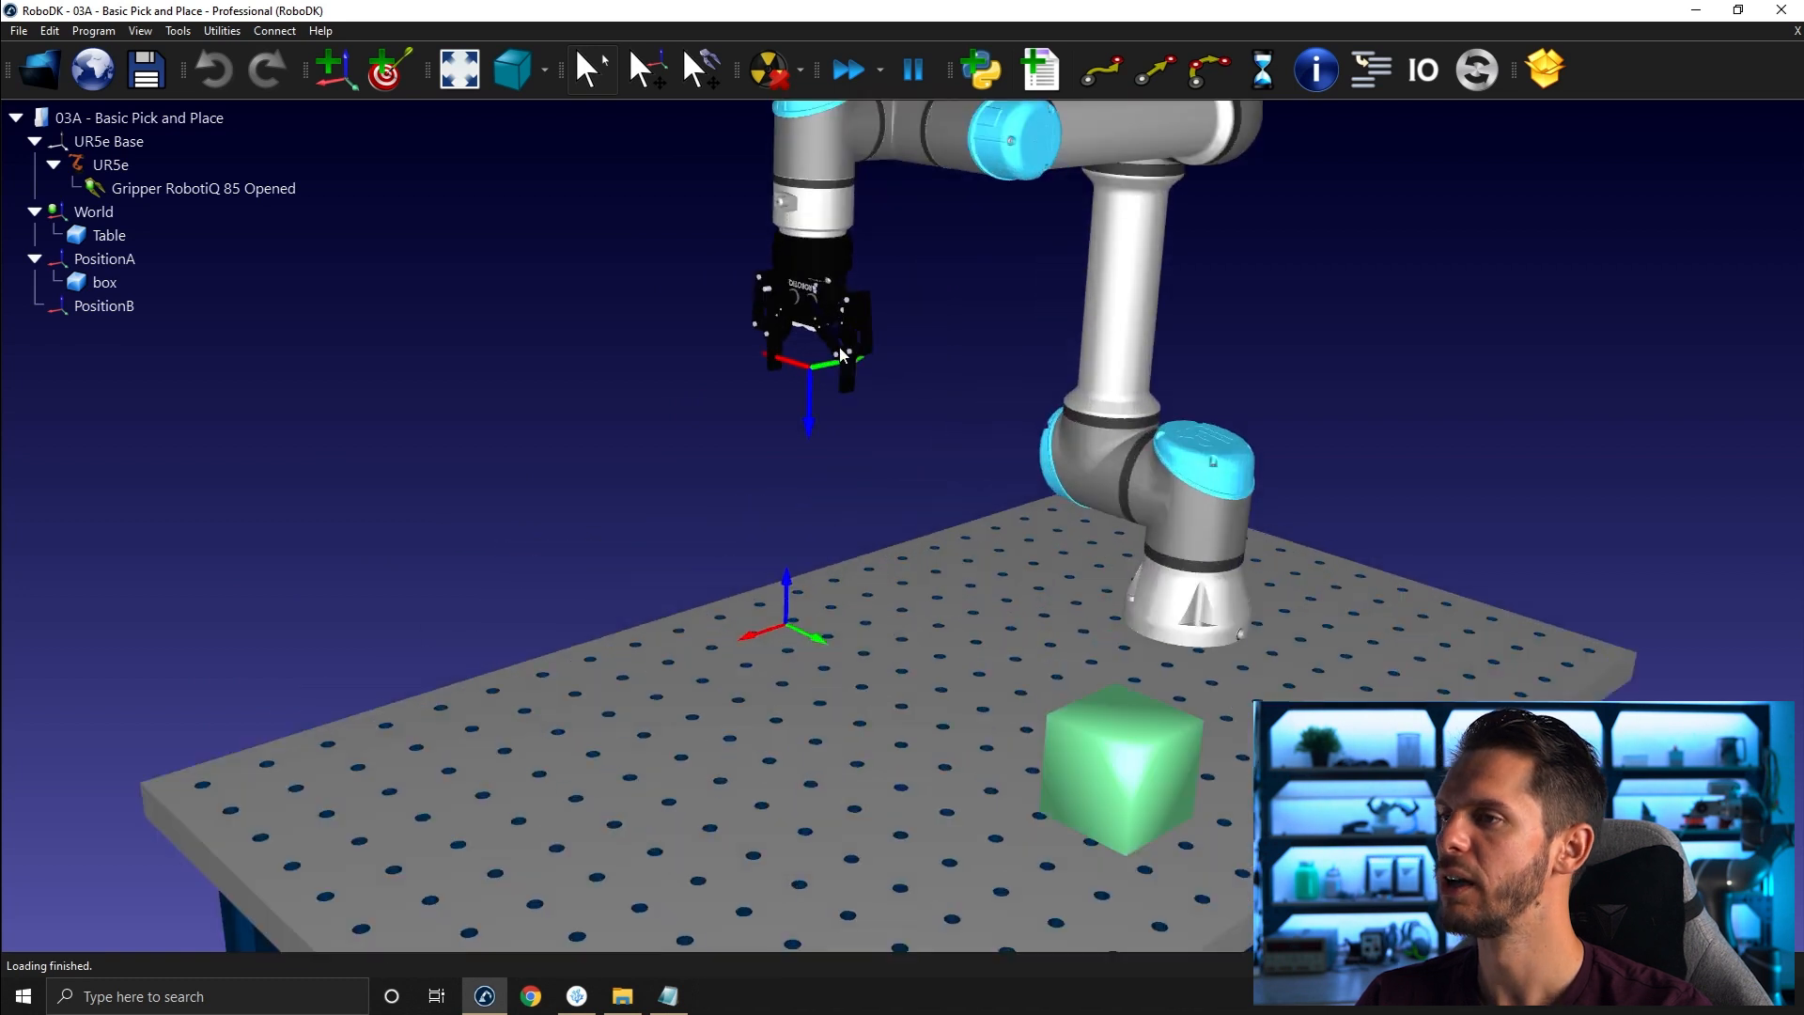
pyautogui.scroll(2, 721, 334)
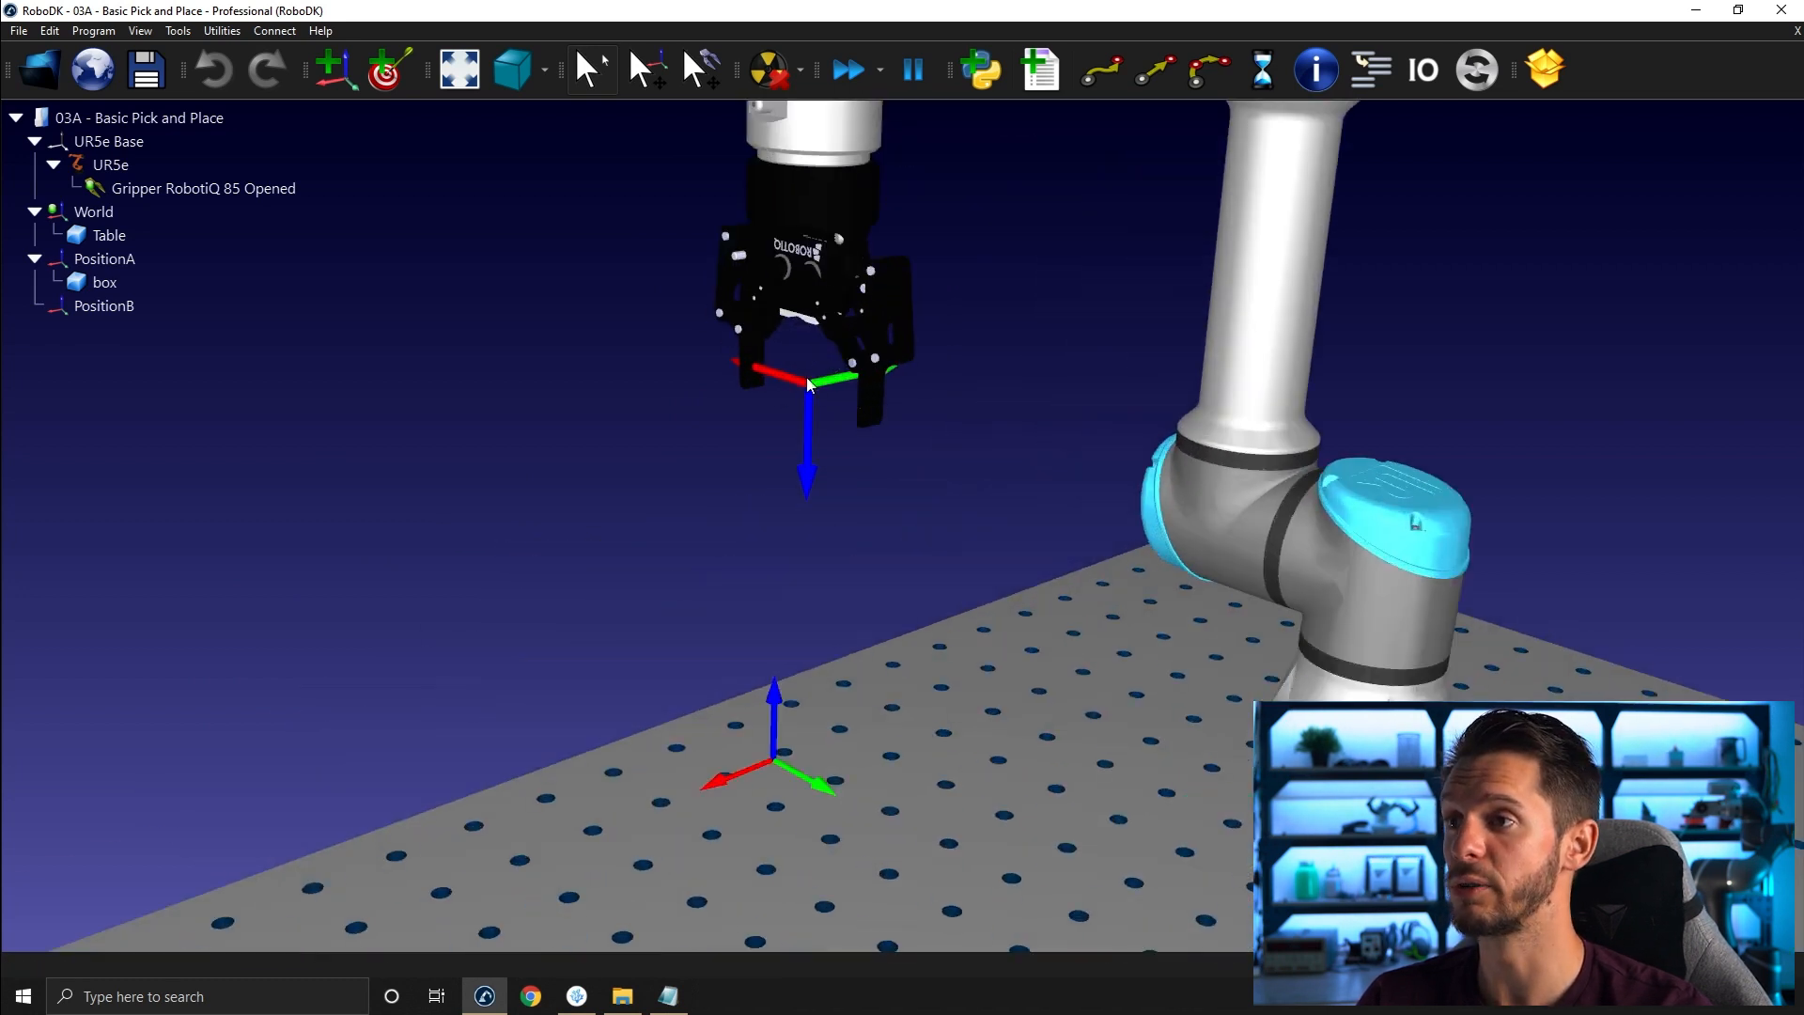
pyautogui.scroll(-4, 750, 331)
pyautogui.scroll(2, 926, 572)
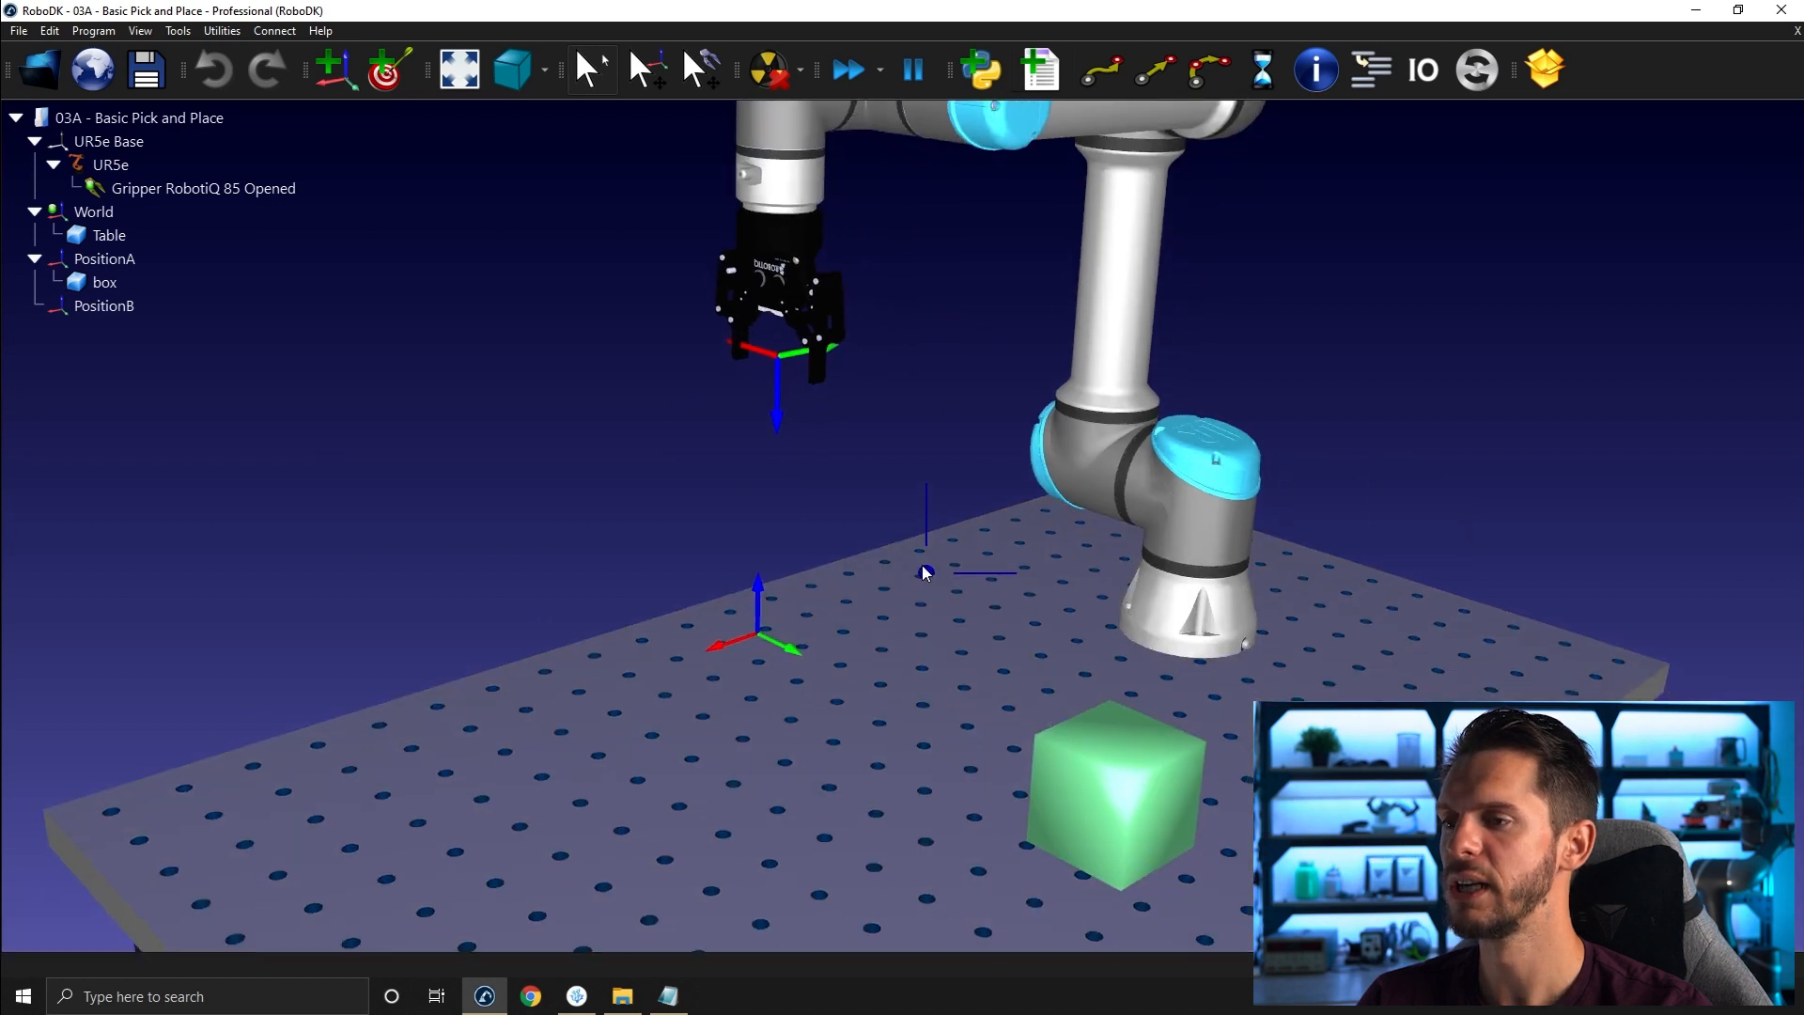
pyautogui.moveTo(923, 570); pyautogui.dragTo(905, 471, button='middle')
pyautogui.moveTo(842, 668); pyautogui.dragTo(839, 648, button='middle')
pyautogui.moveTo(1130, 615); pyautogui.dragTo(1108, 662, button='right')
pyautogui.moveTo(734, 490); pyautogui.dragTo(804, 419, button='right')
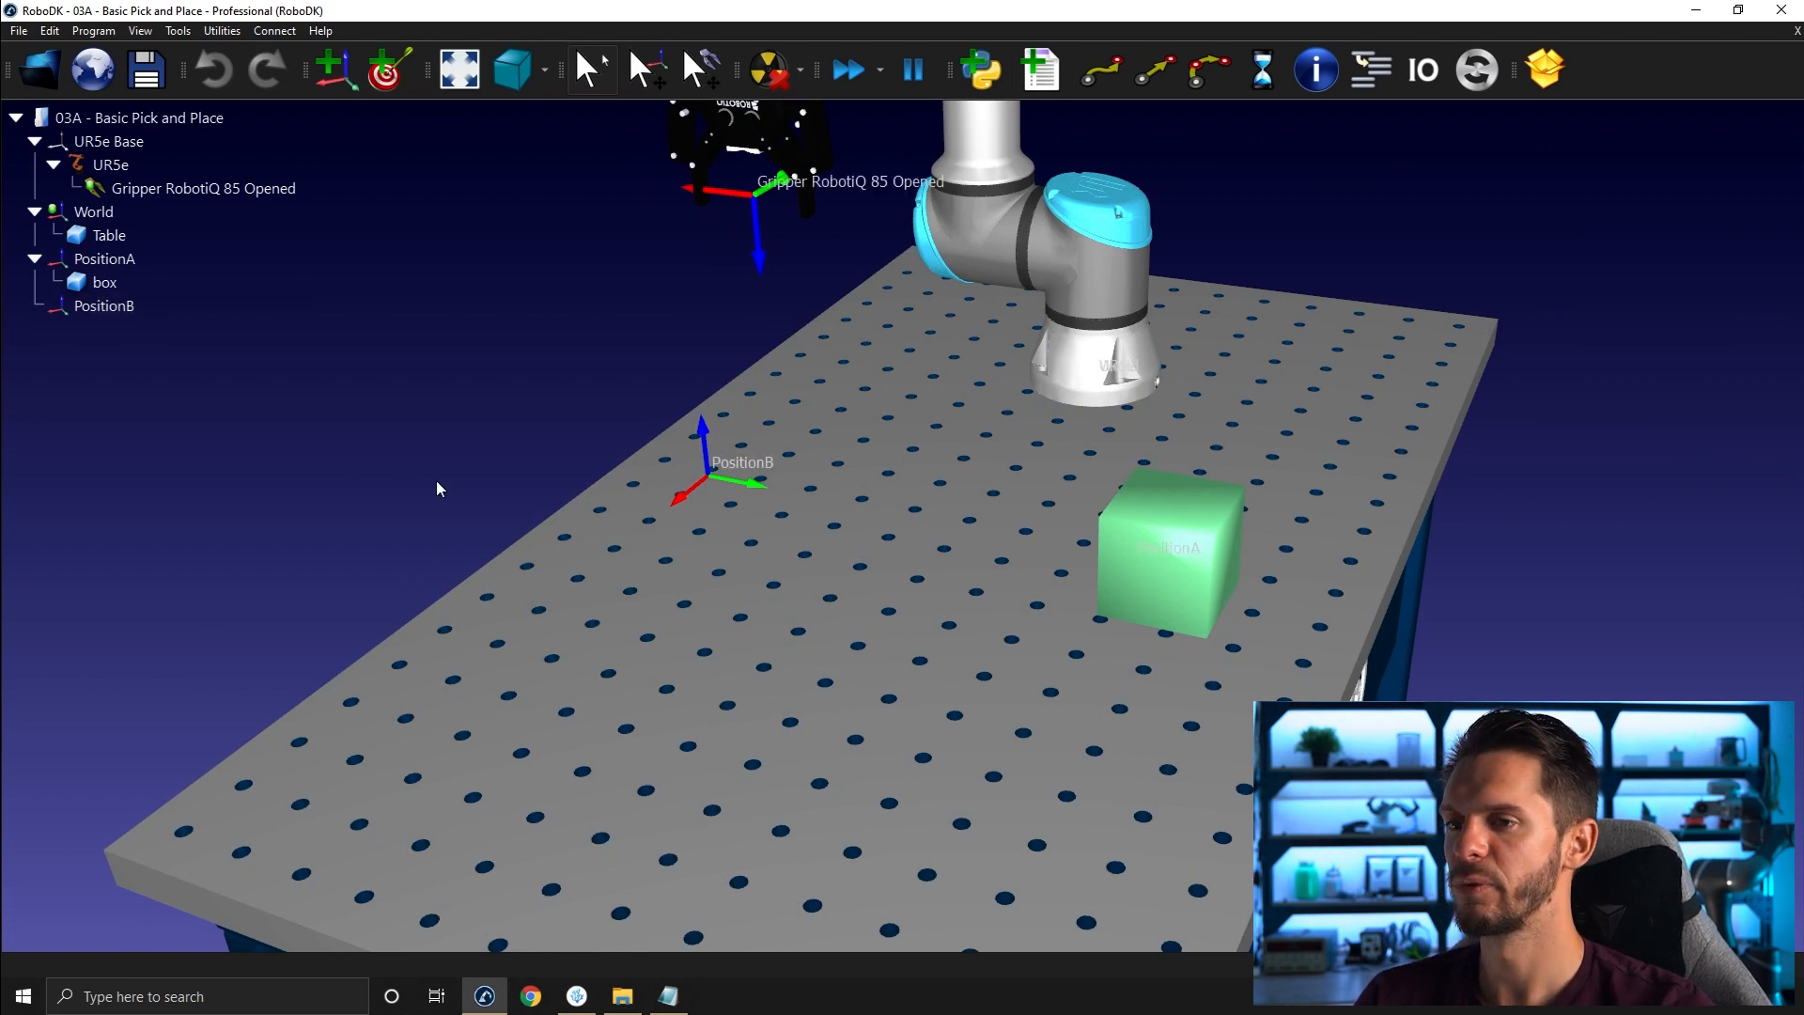
pyautogui.moveTo(436, 482); pyautogui.dragTo(182, 545, button='right')
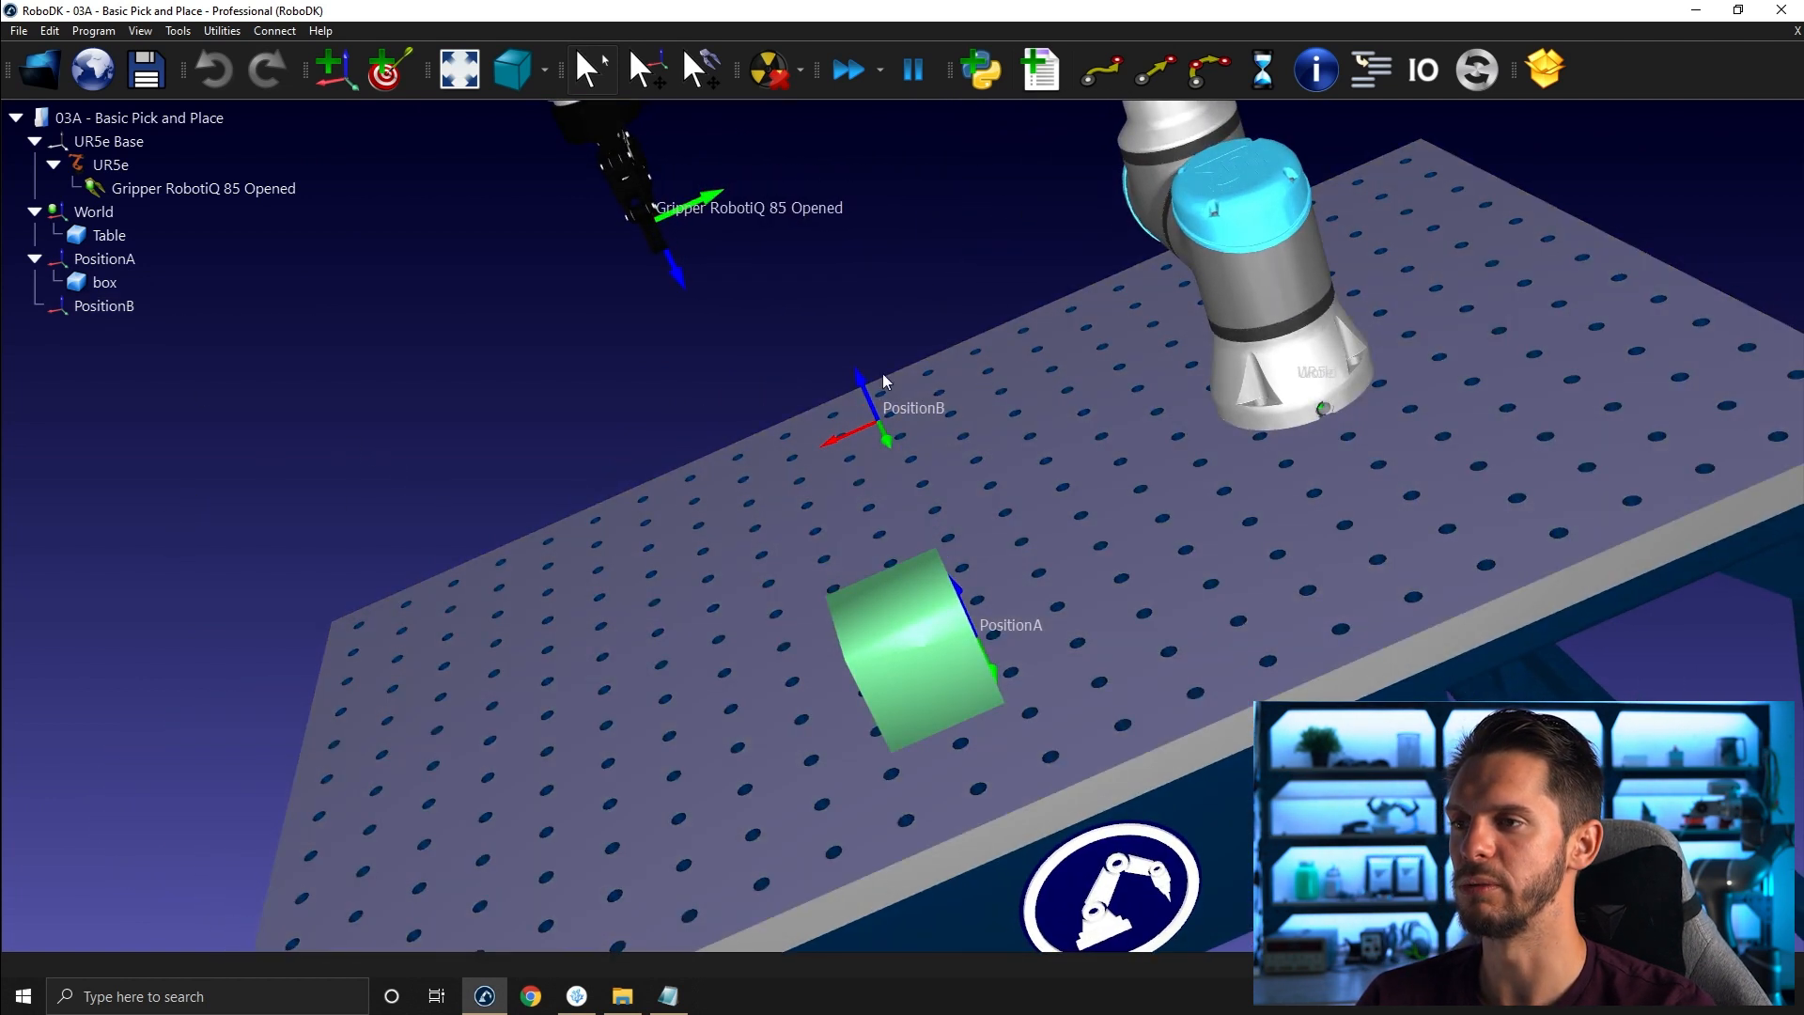
pyautogui.moveTo(1036, 589); pyautogui.dragTo(539, 187, button='right')
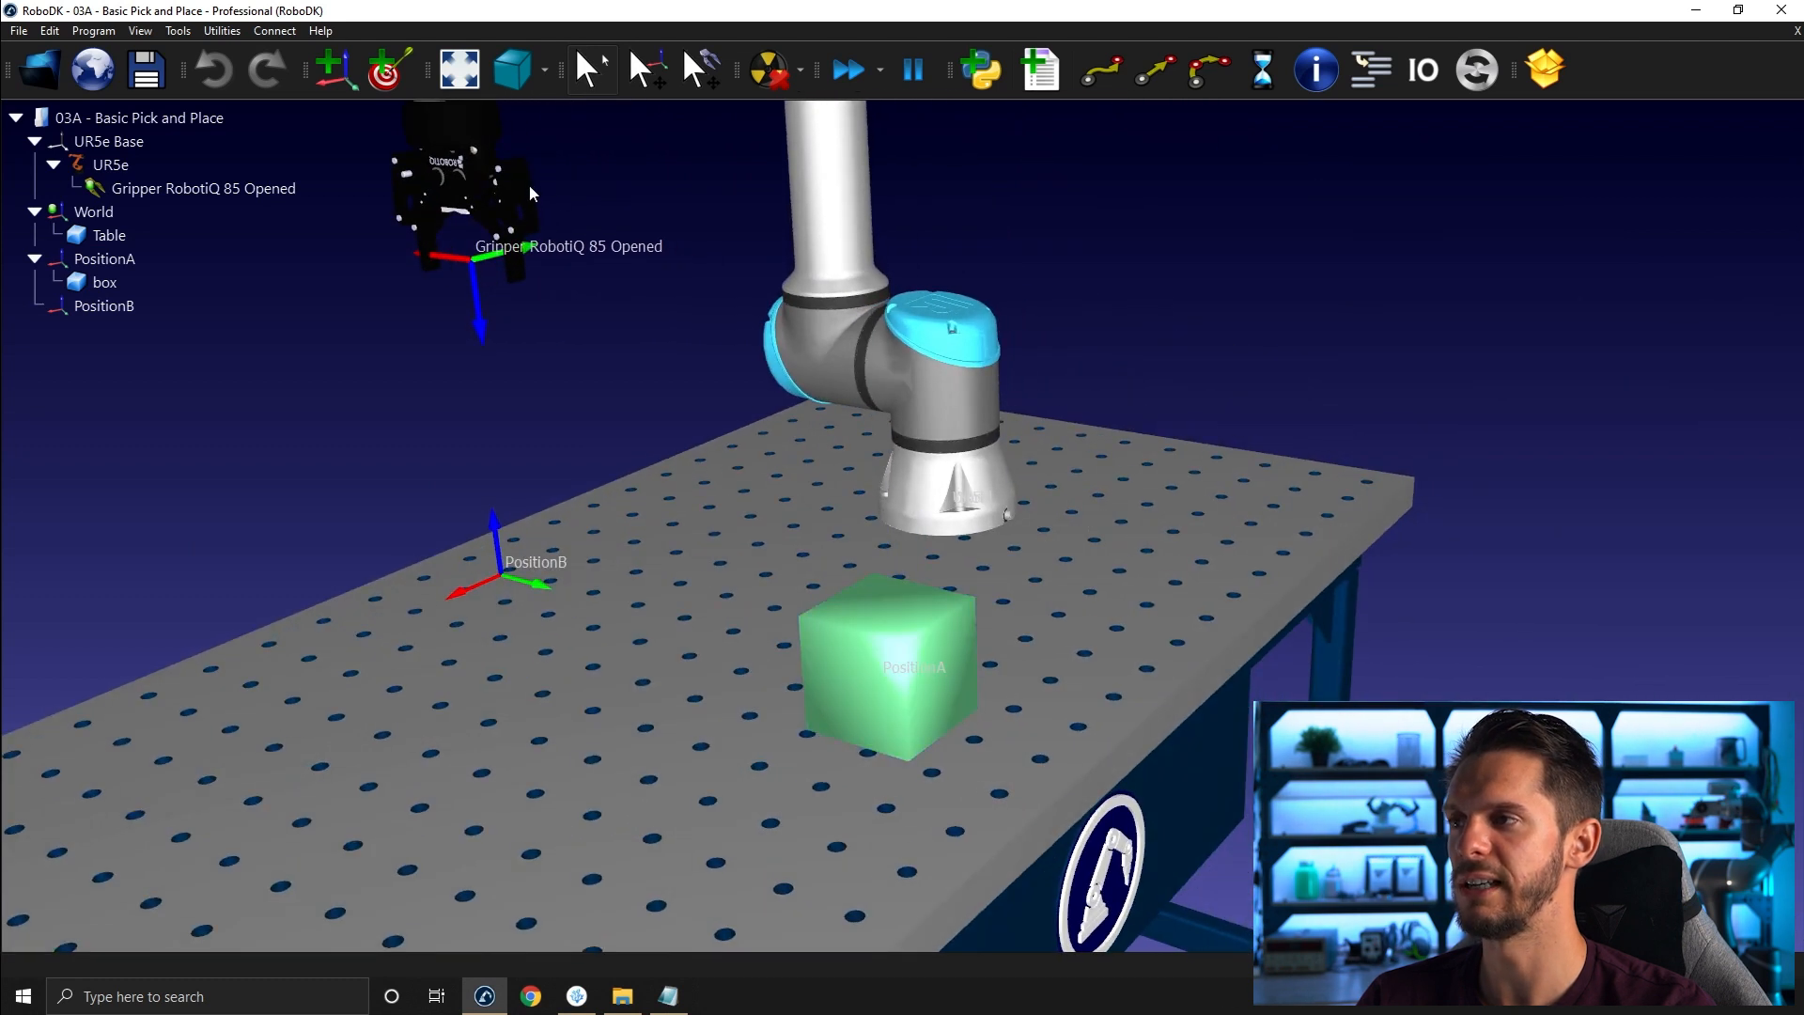
pyautogui.scroll(-3, 479, 320)
pyautogui.moveTo(505, 353); pyautogui.dragTo(763, 357, button='right')
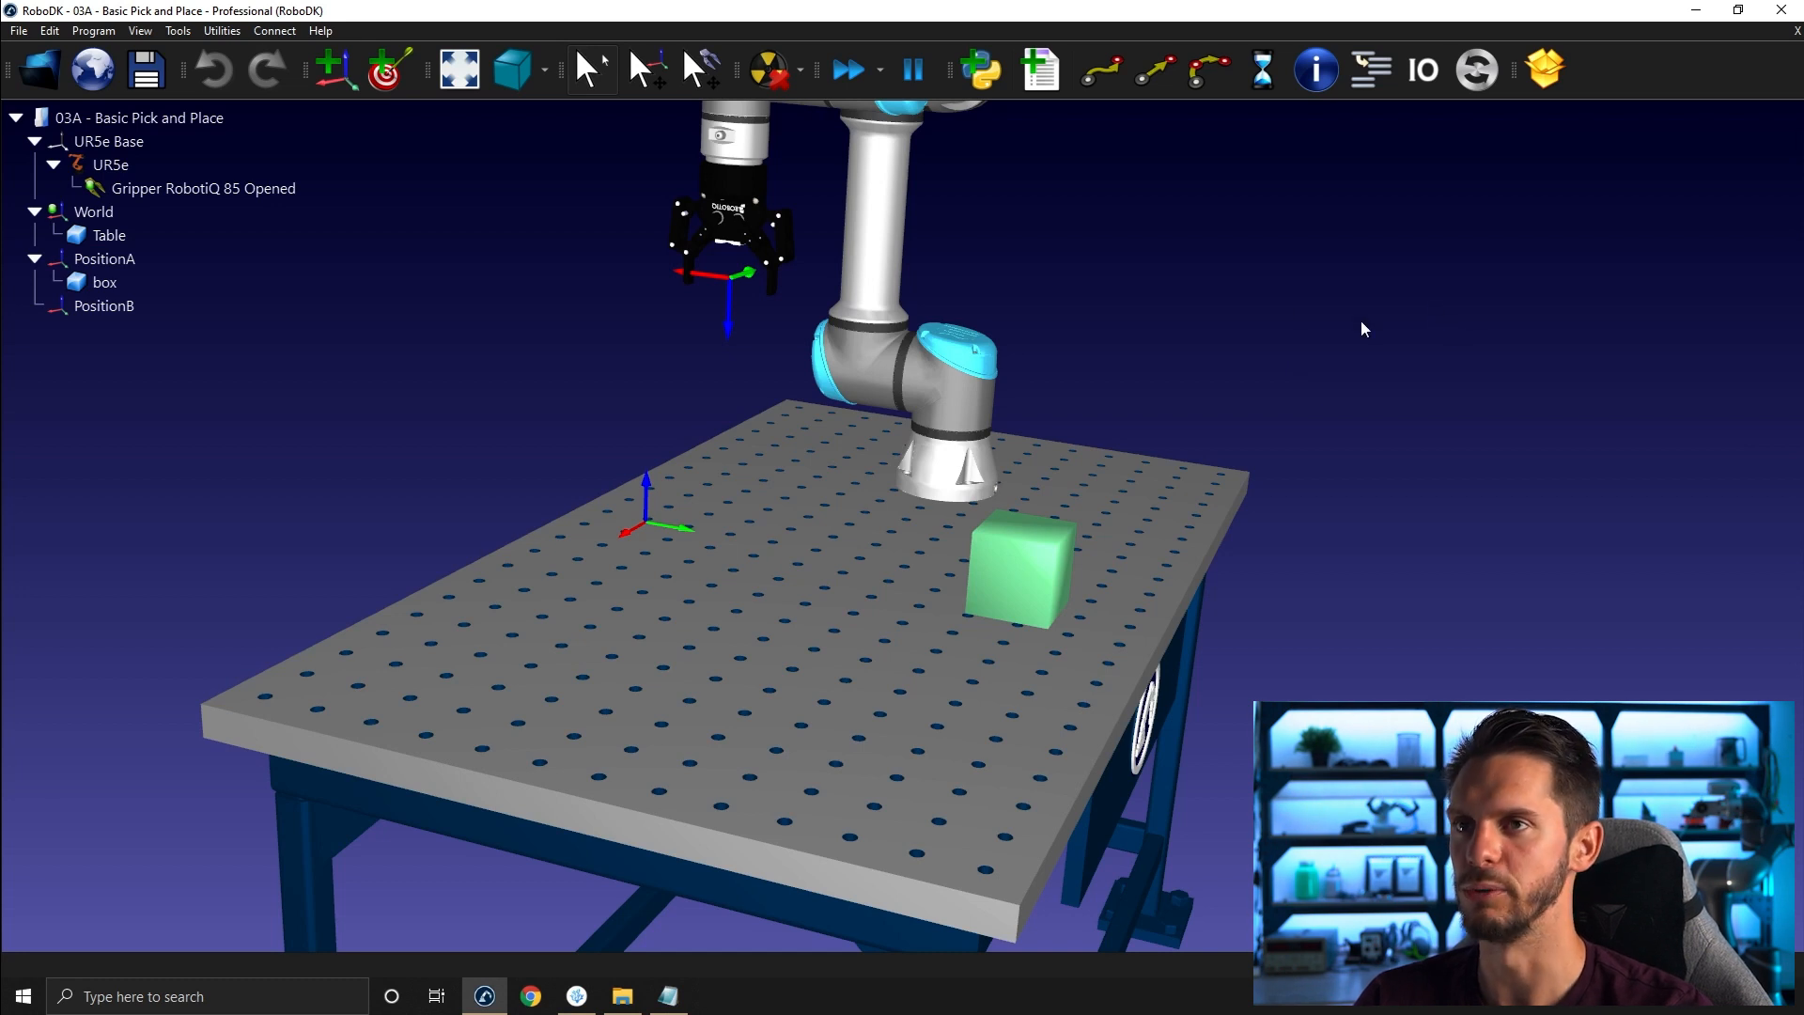
# - Add a new program to the station and rename it Attach
pyautogui.click(1052, 81)
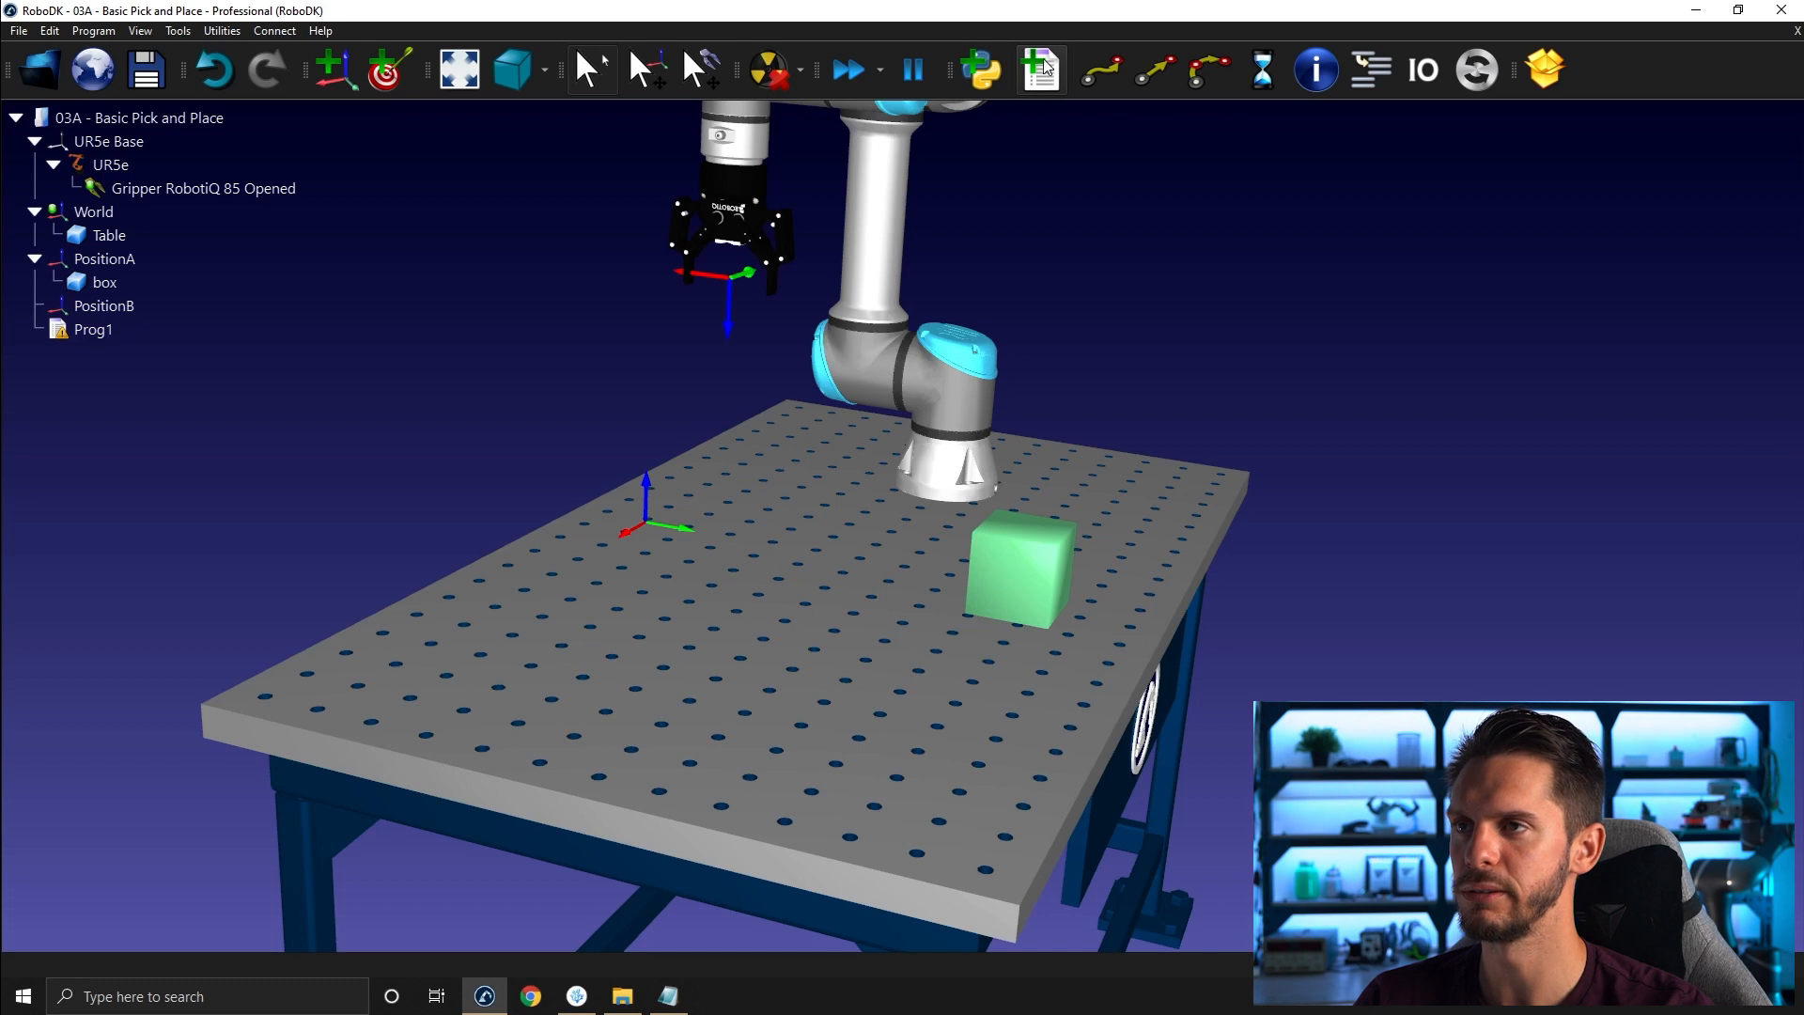
pyautogui.click(173, 334)
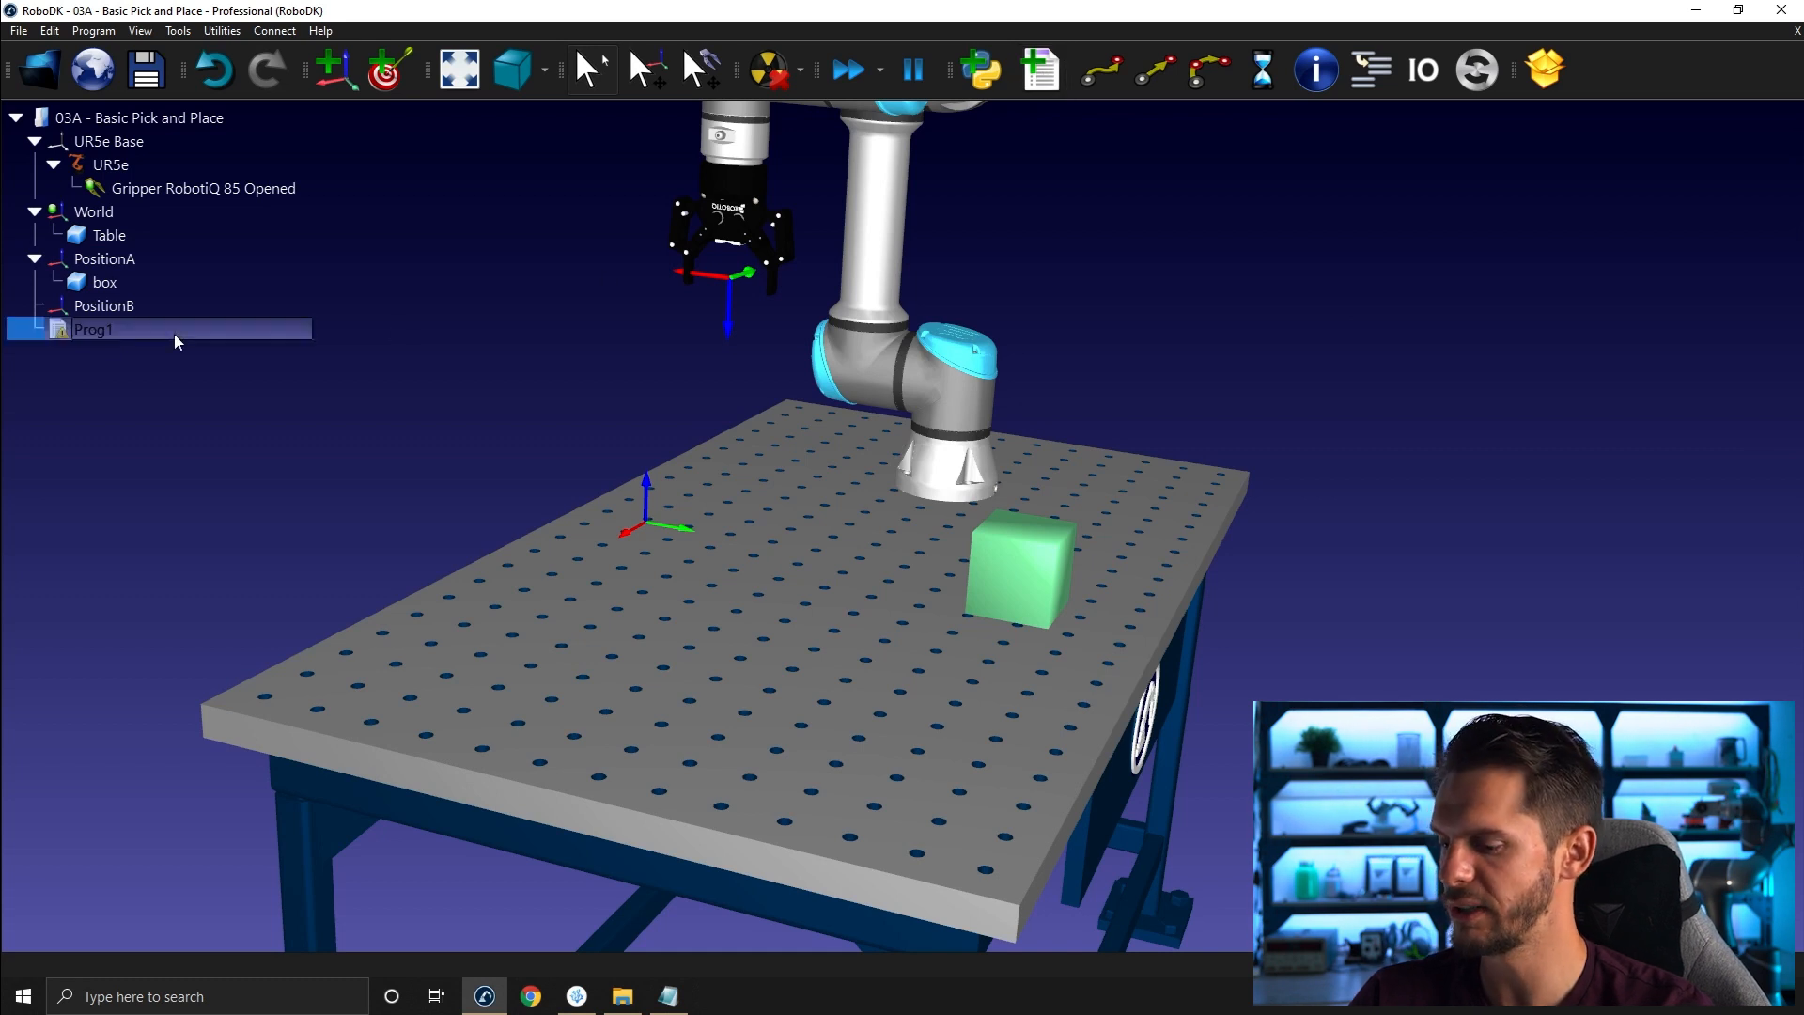
pyautogui.press('F2')
pyautogui.write('Attach')
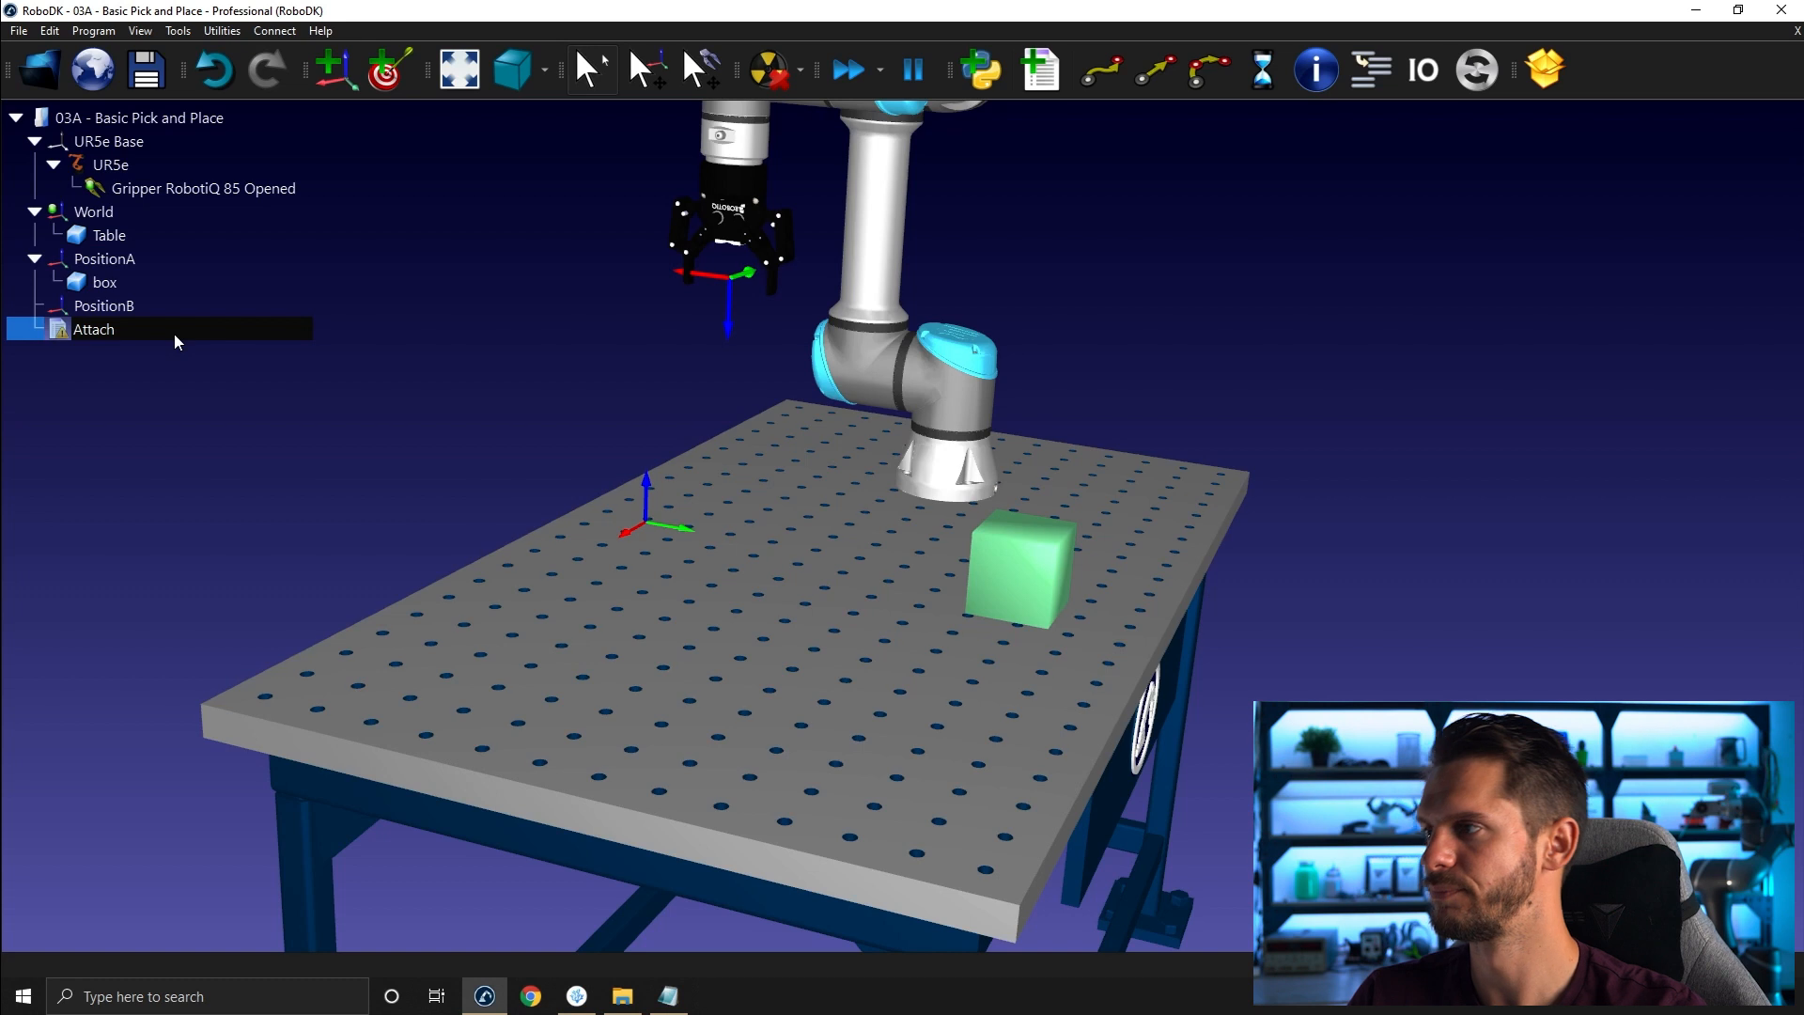
pyautogui.press('Return')
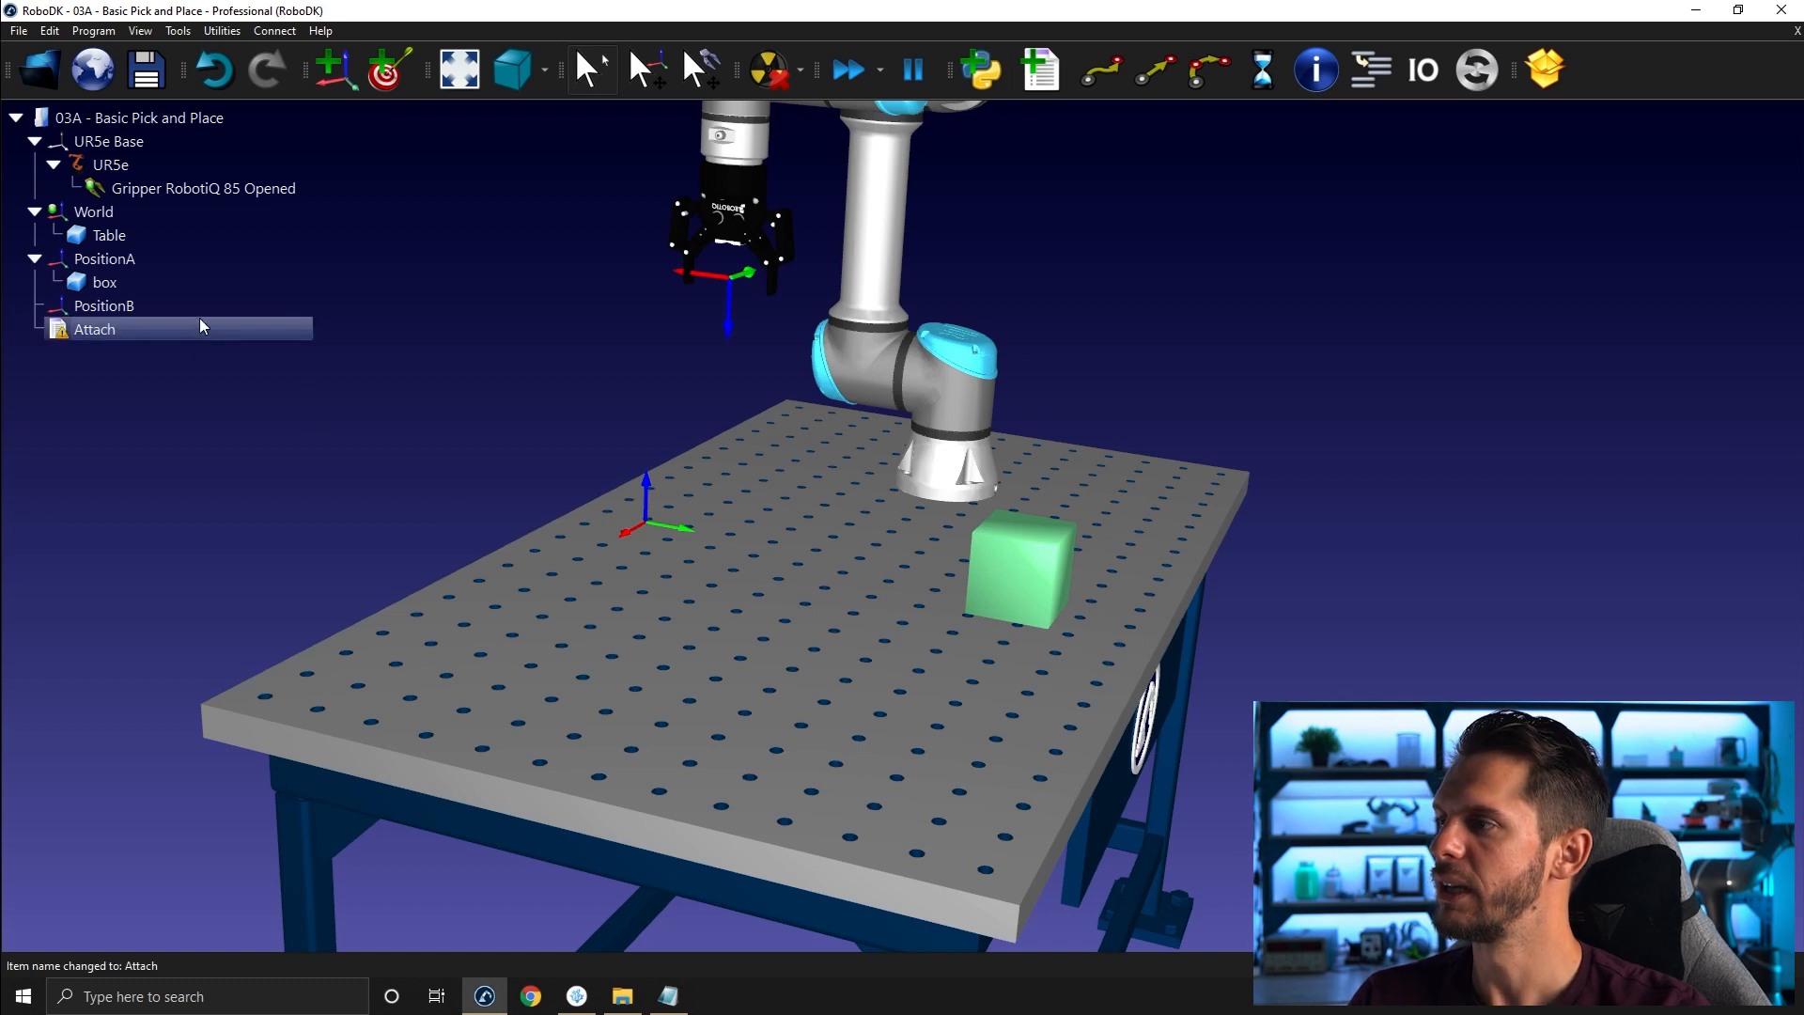
# - Add an Attach object event instruction to the program using the Gripper RobotiQ 85 Opened tool and default distance setting
pyautogui.click(1472, 75)
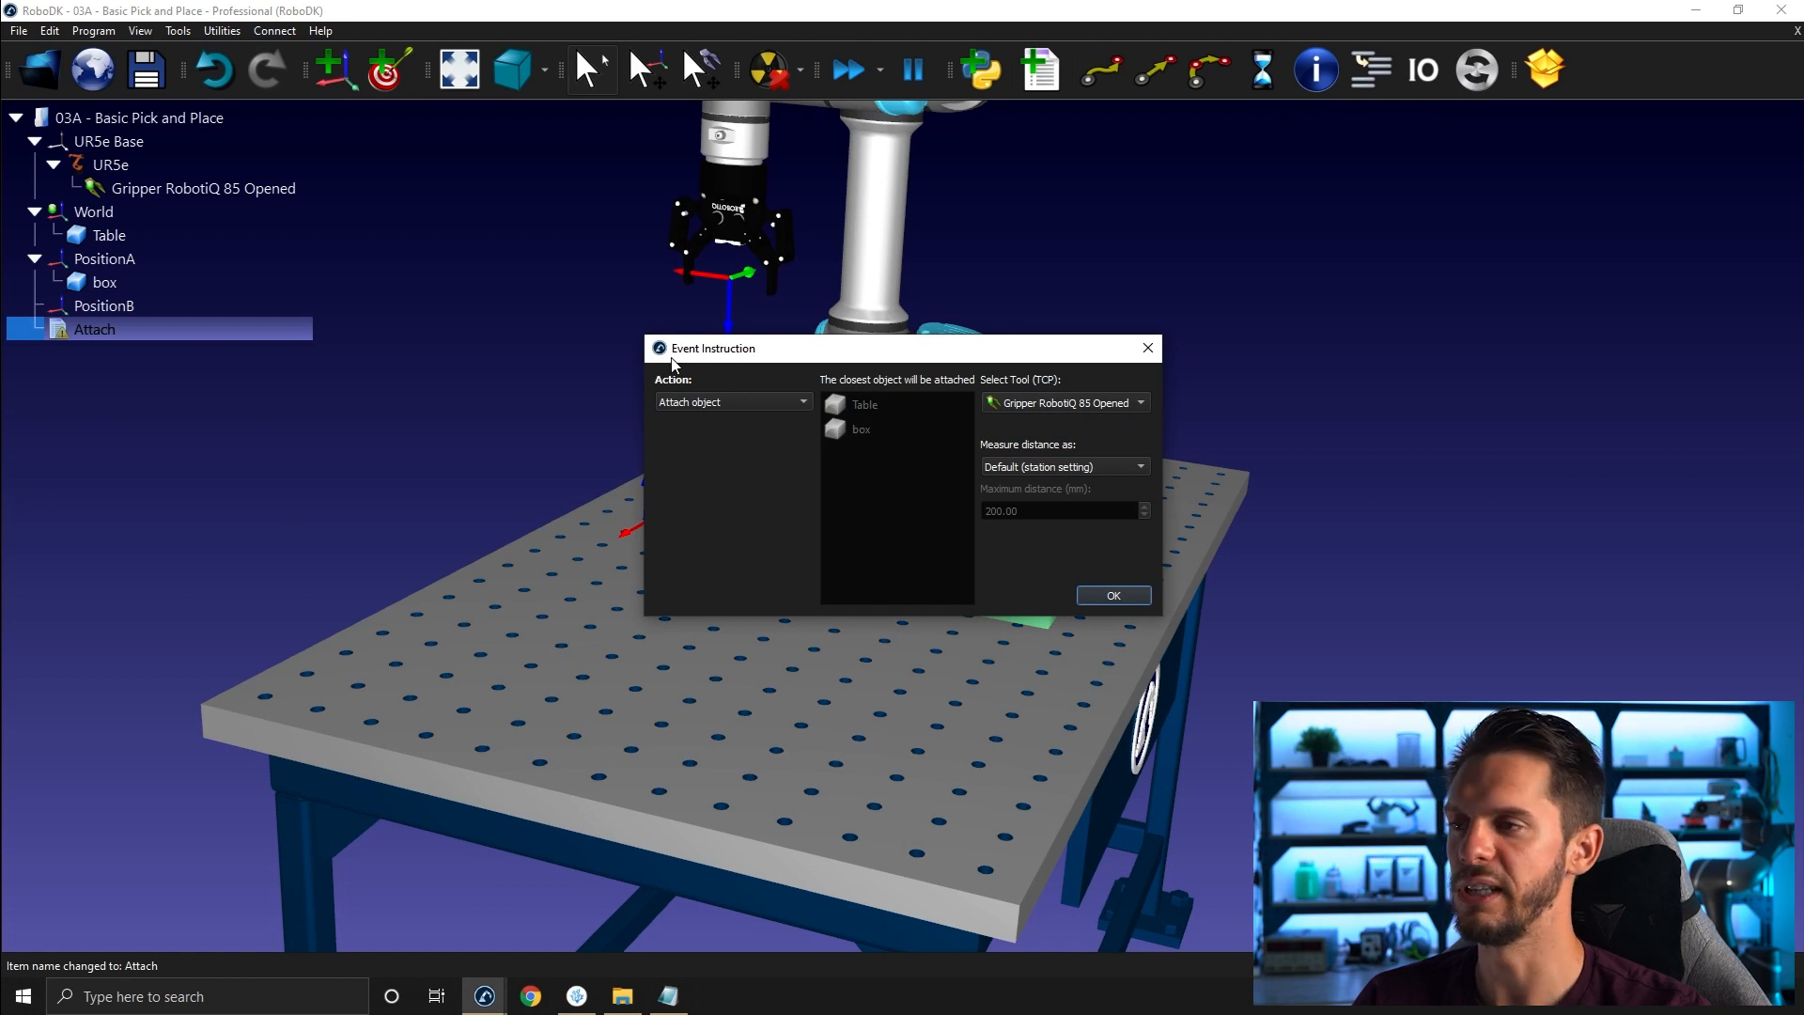
pyautogui.moveTo(770, 348)
pyautogui.mouseDown()
pyautogui.moveTo(765, 258)
pyautogui.moveTo(755, 372)
pyautogui.mouseUp()
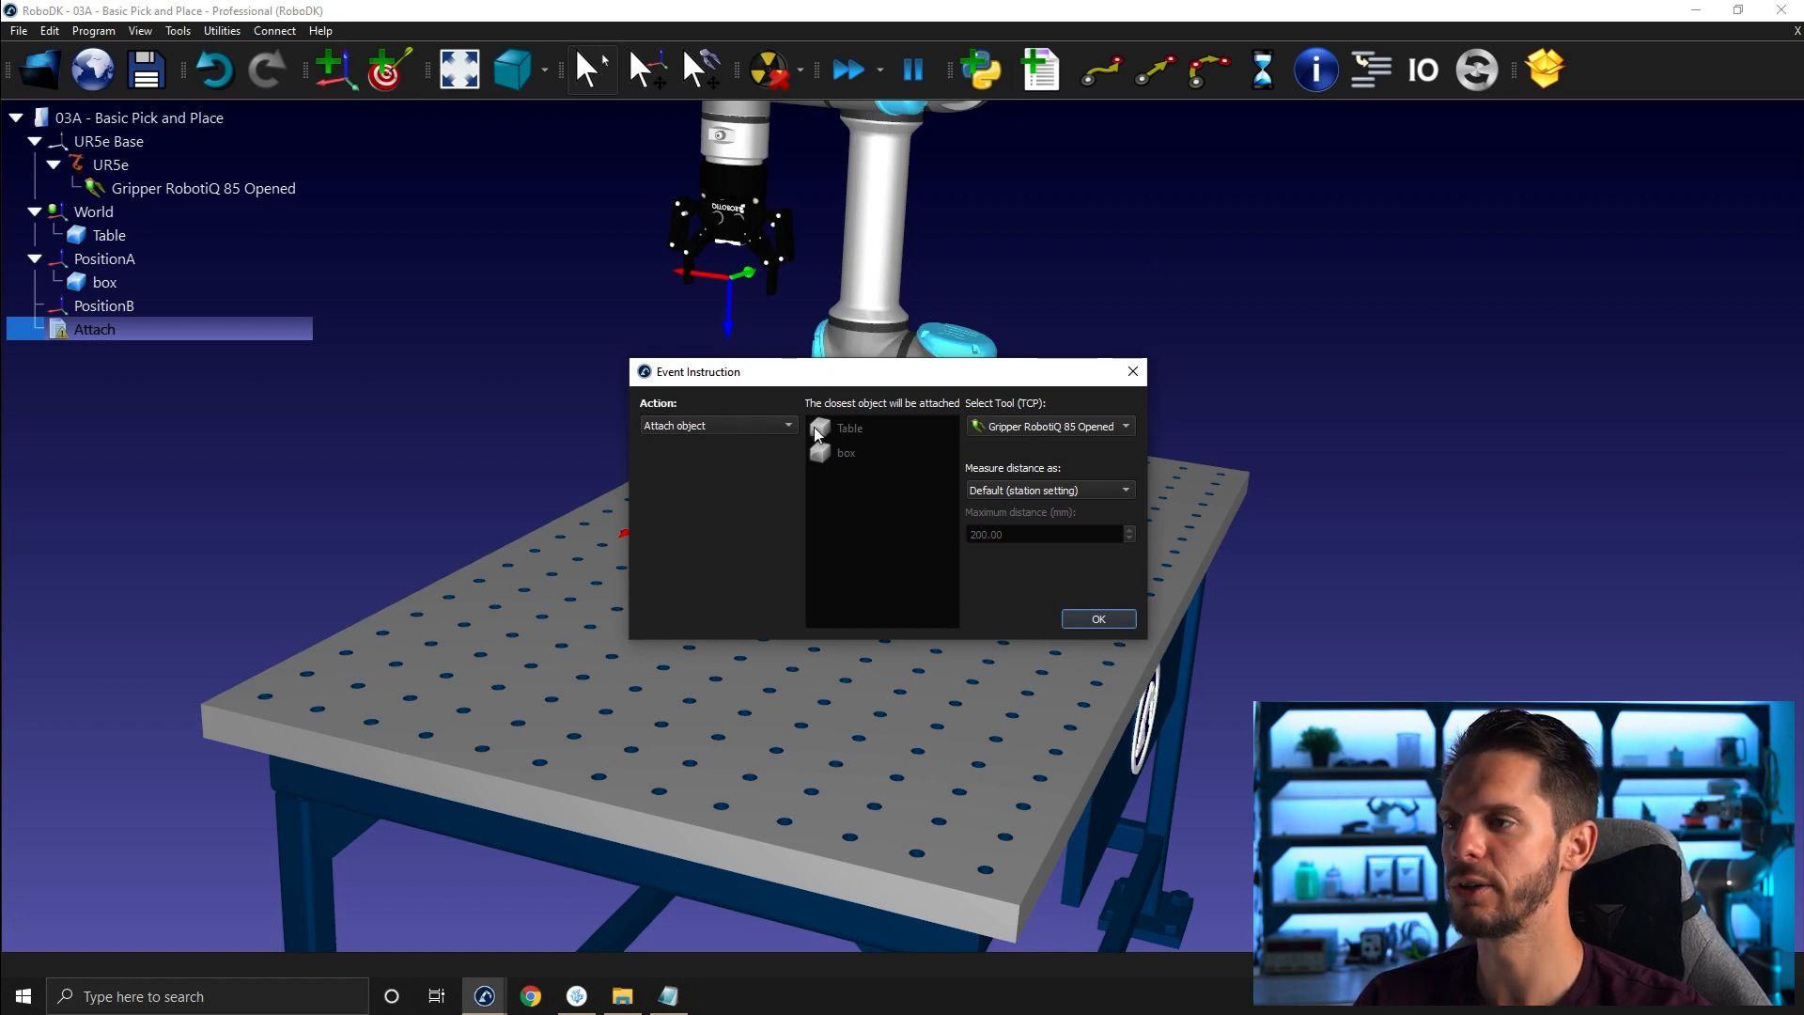
pyautogui.click(788, 424)
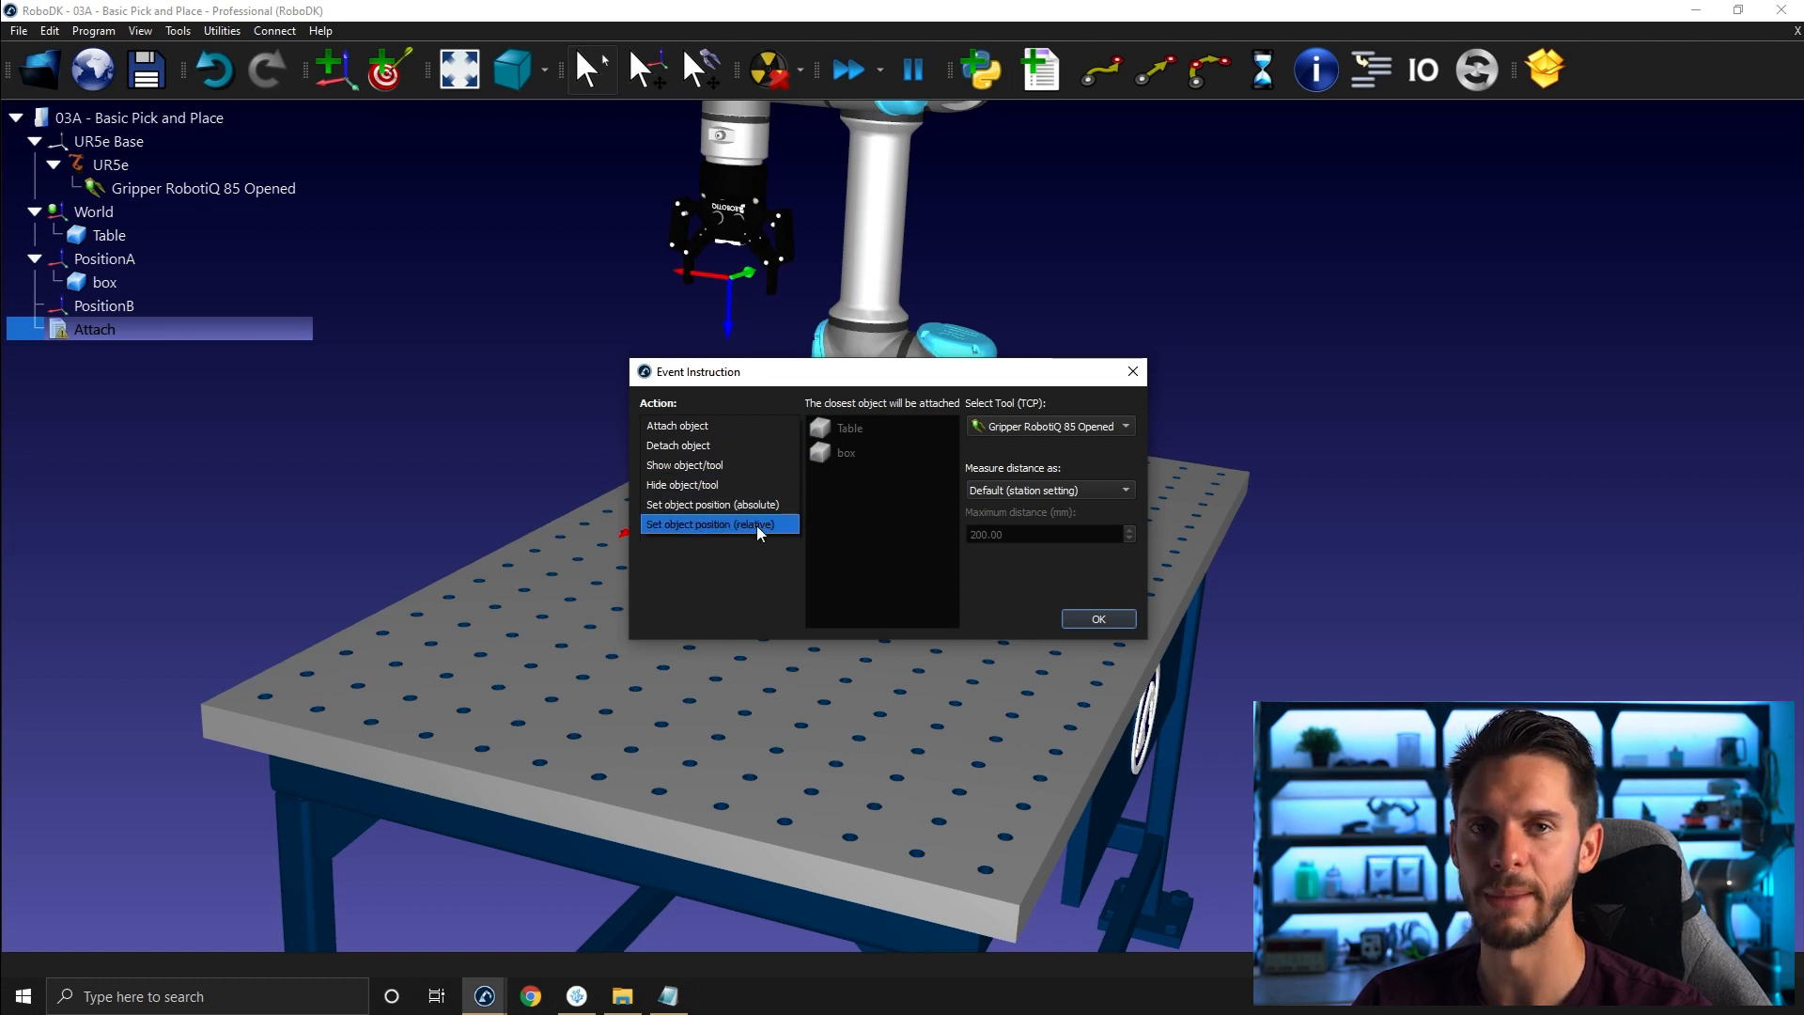
pyautogui.click(714, 427)
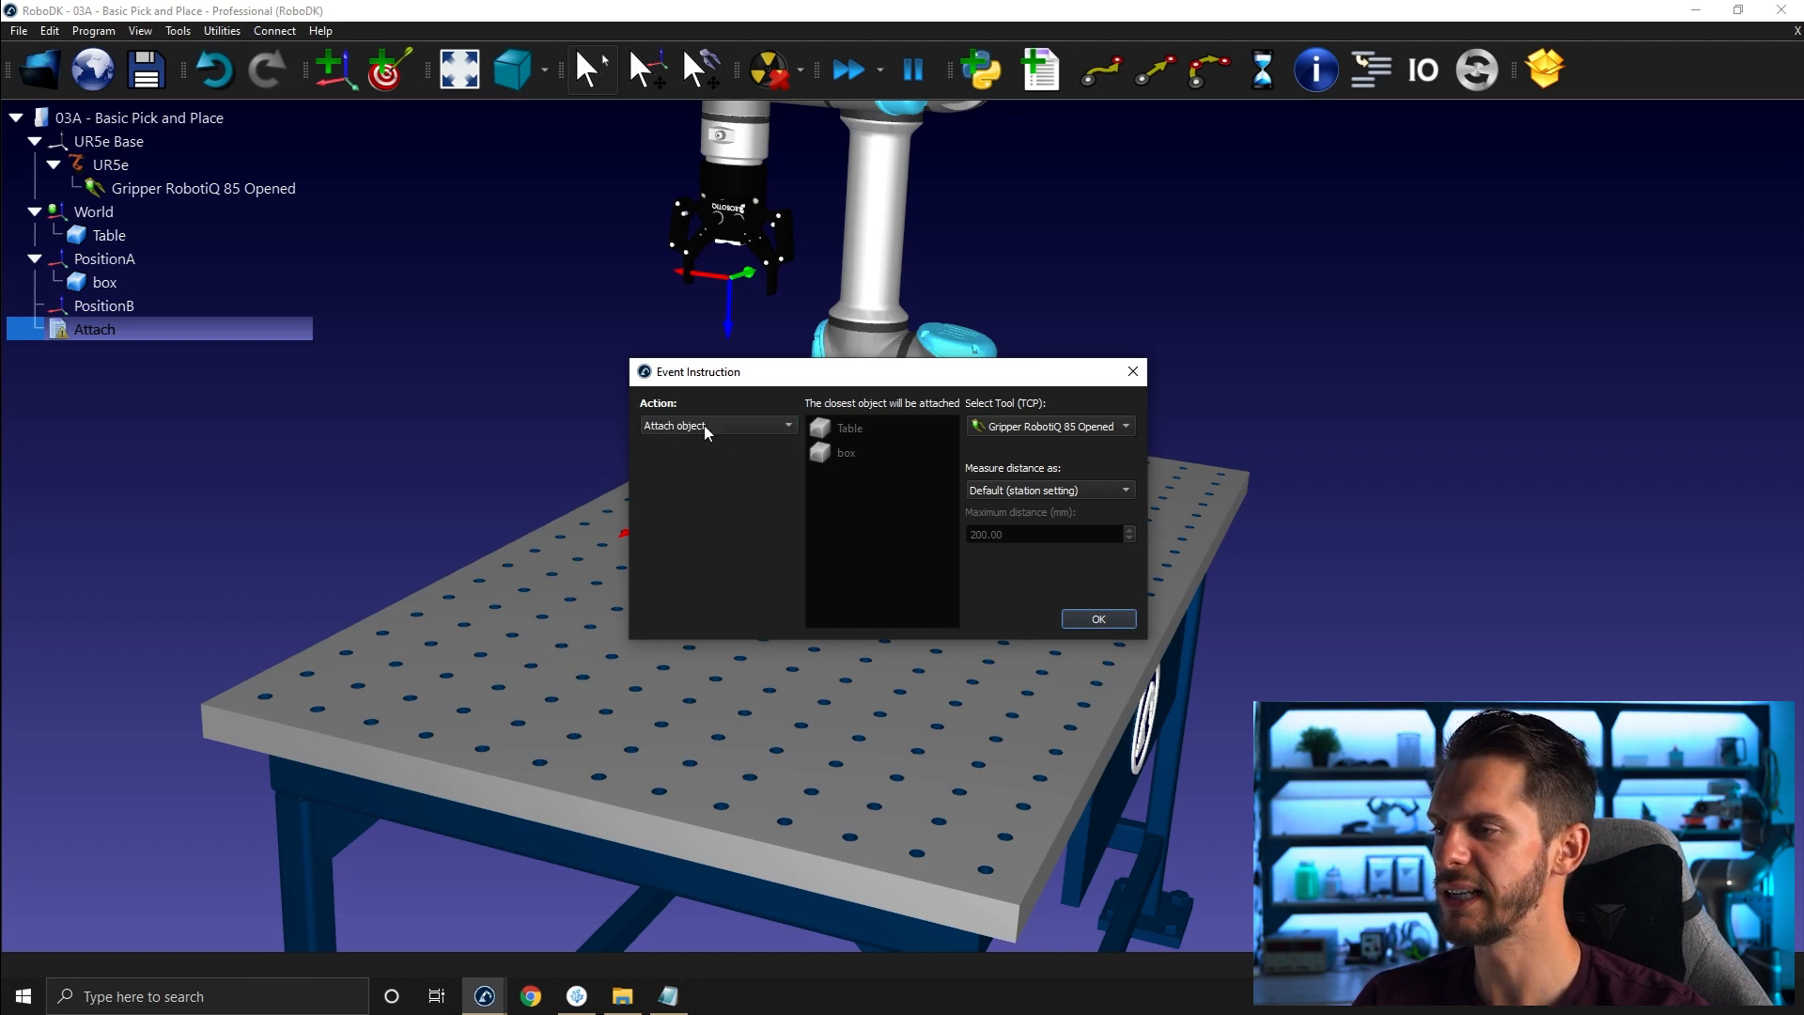
pyautogui.click(1020, 424)
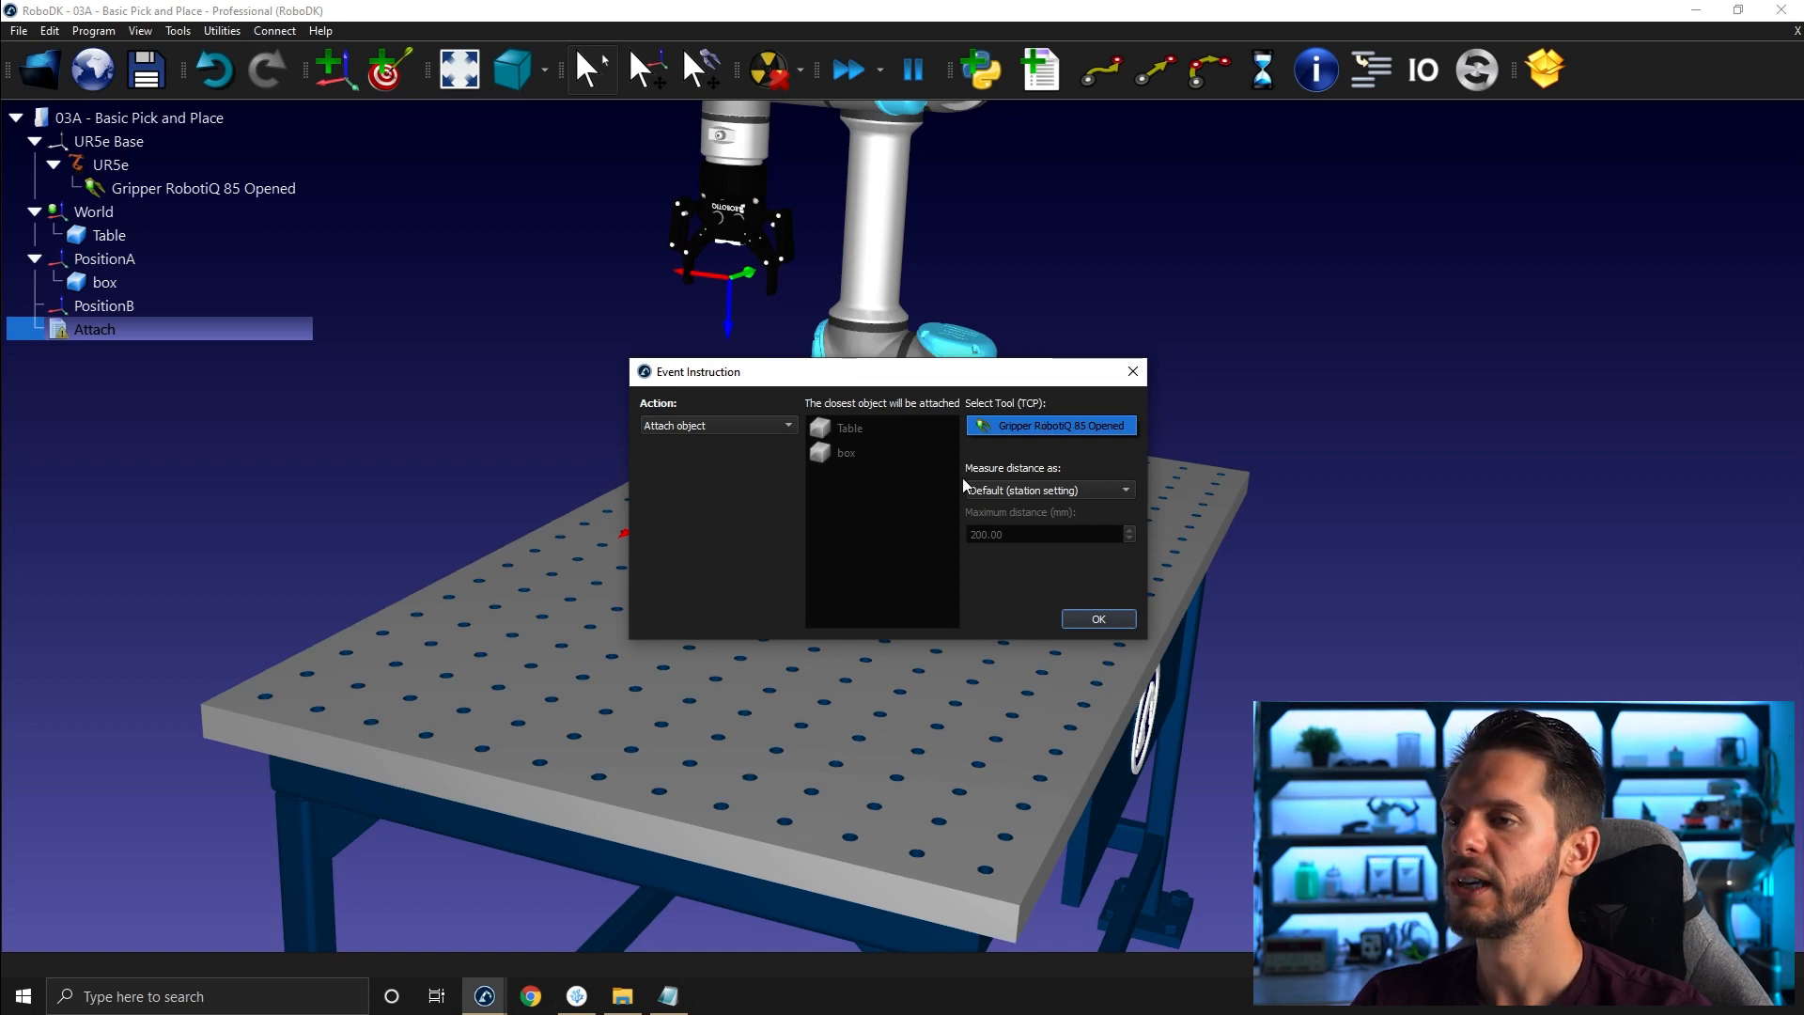
pyautogui.click(1086, 493)
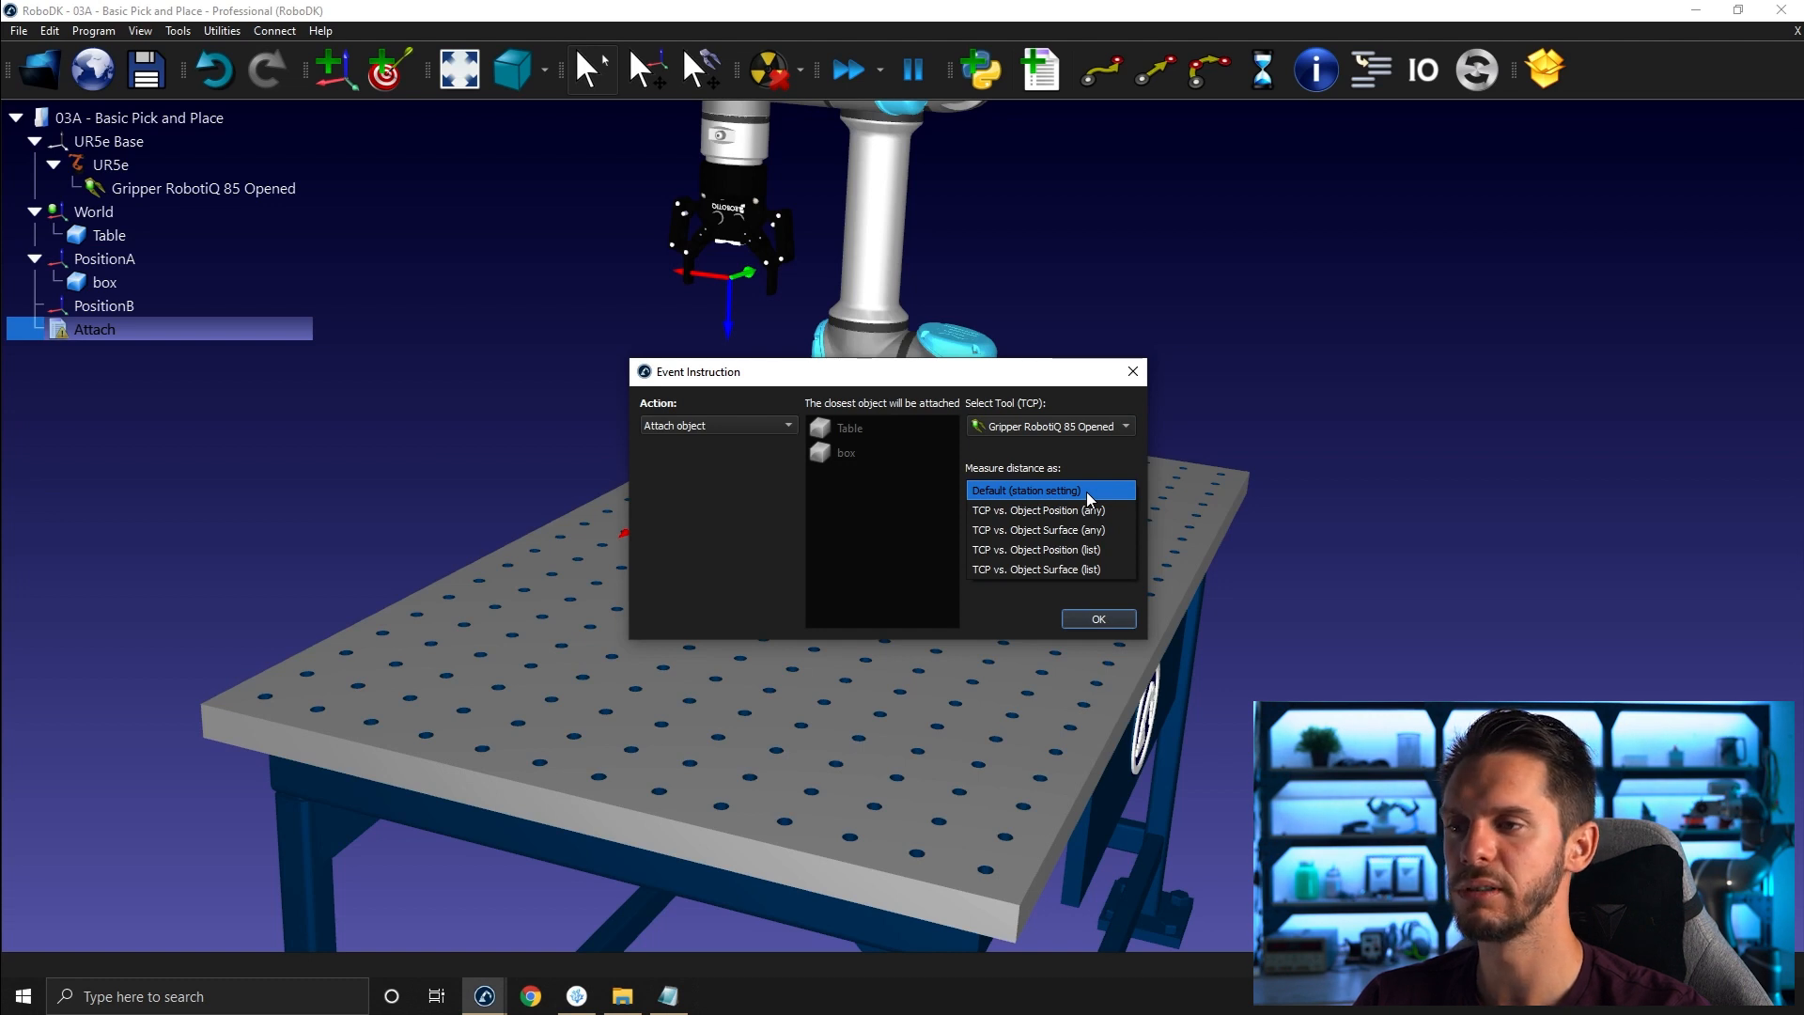
pyautogui.click(1086, 492)
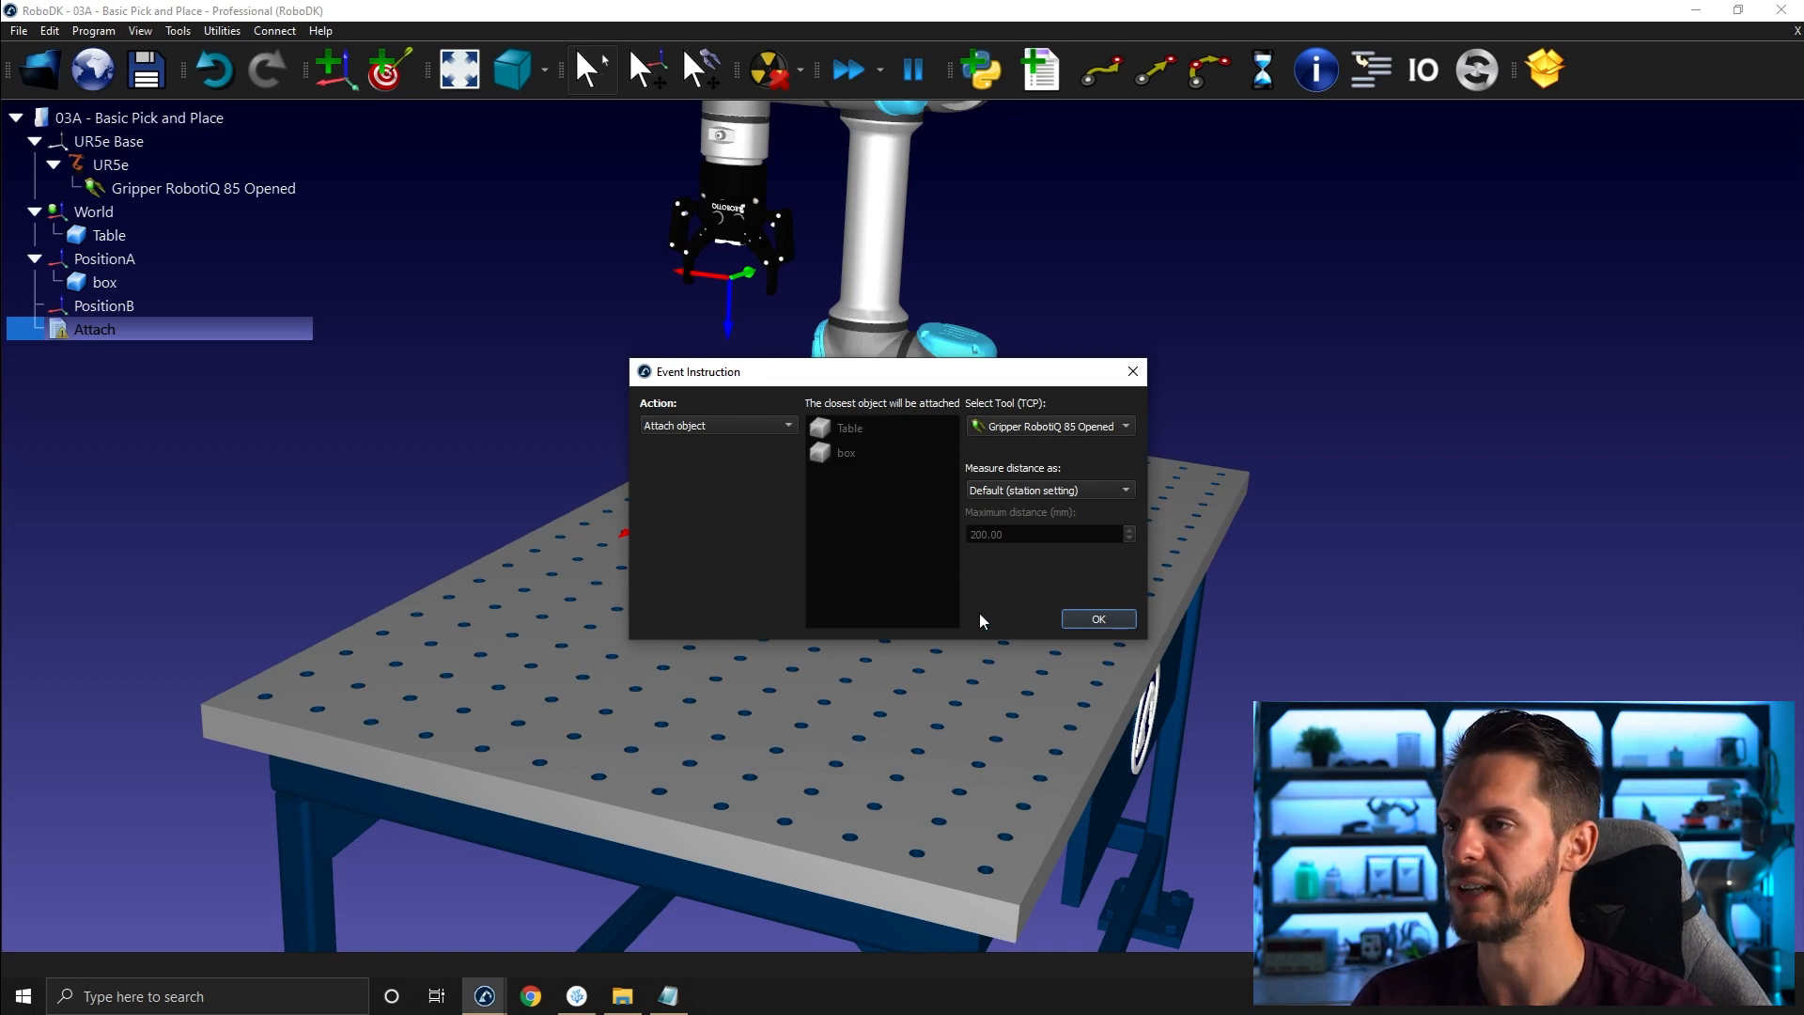
pyautogui.click(1096, 620)
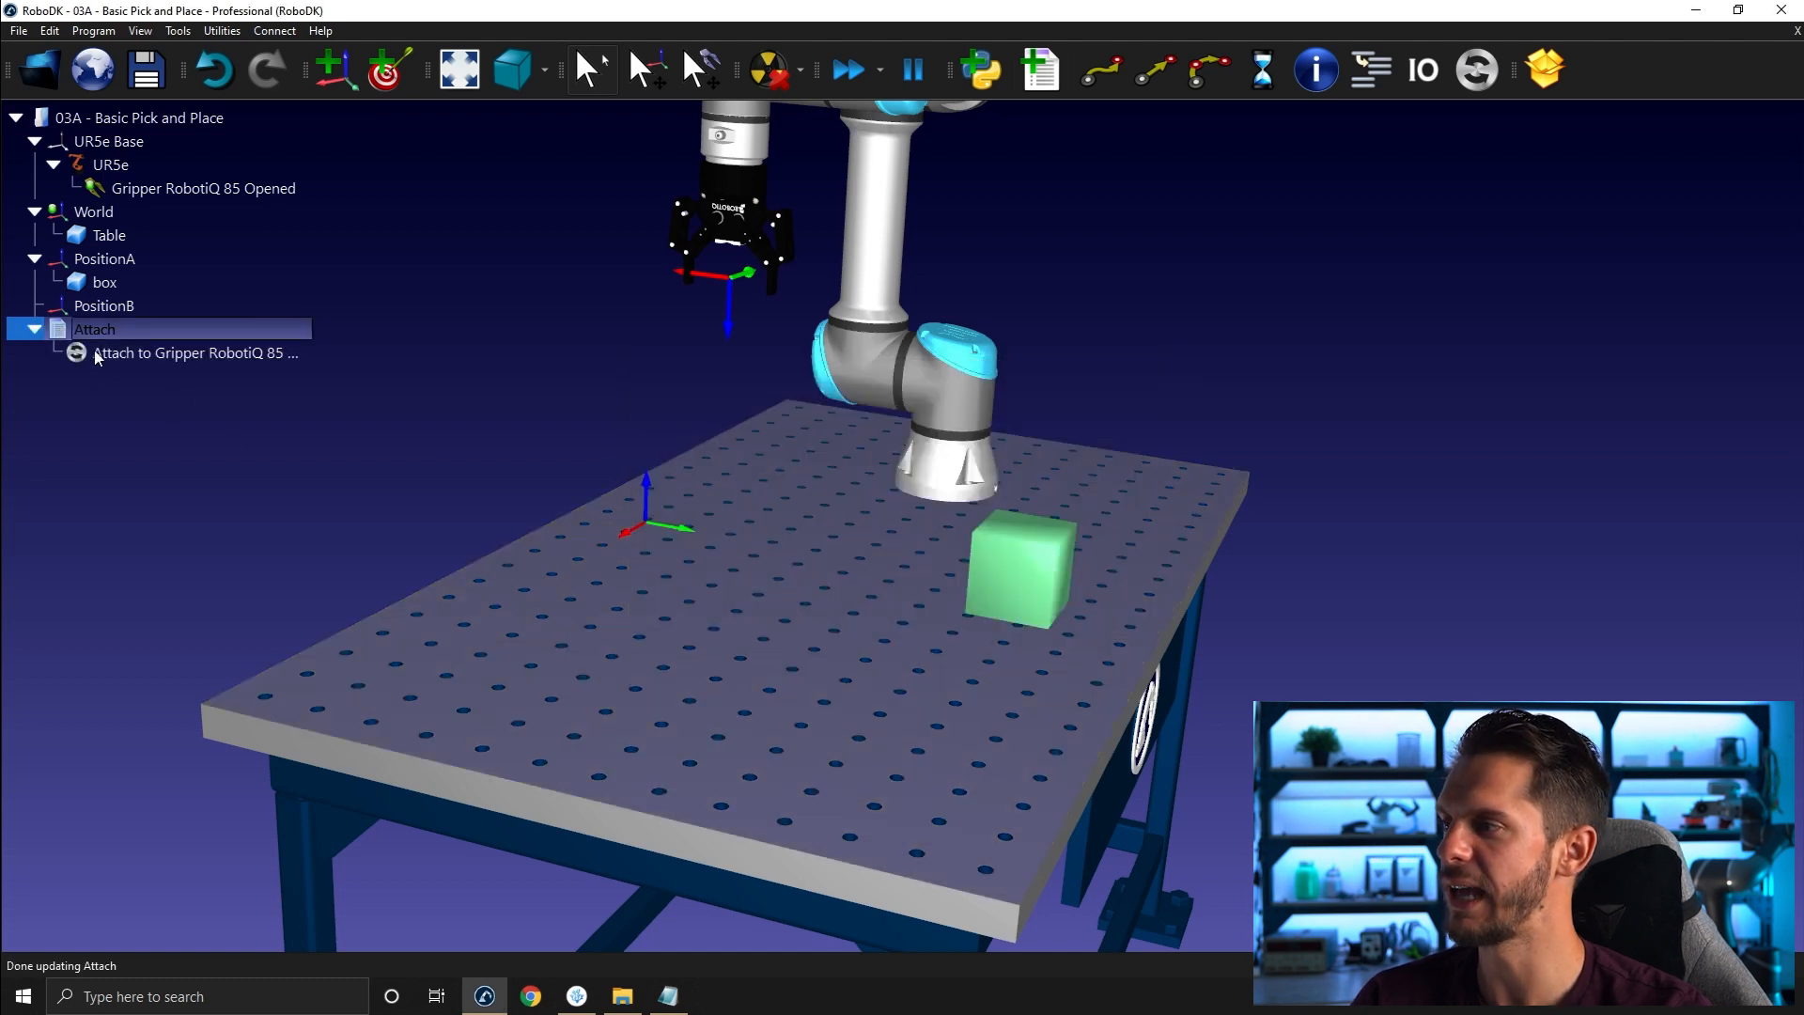
# - Move the robot freely so the gripper hovers above the box
pyautogui.click(220, 408)
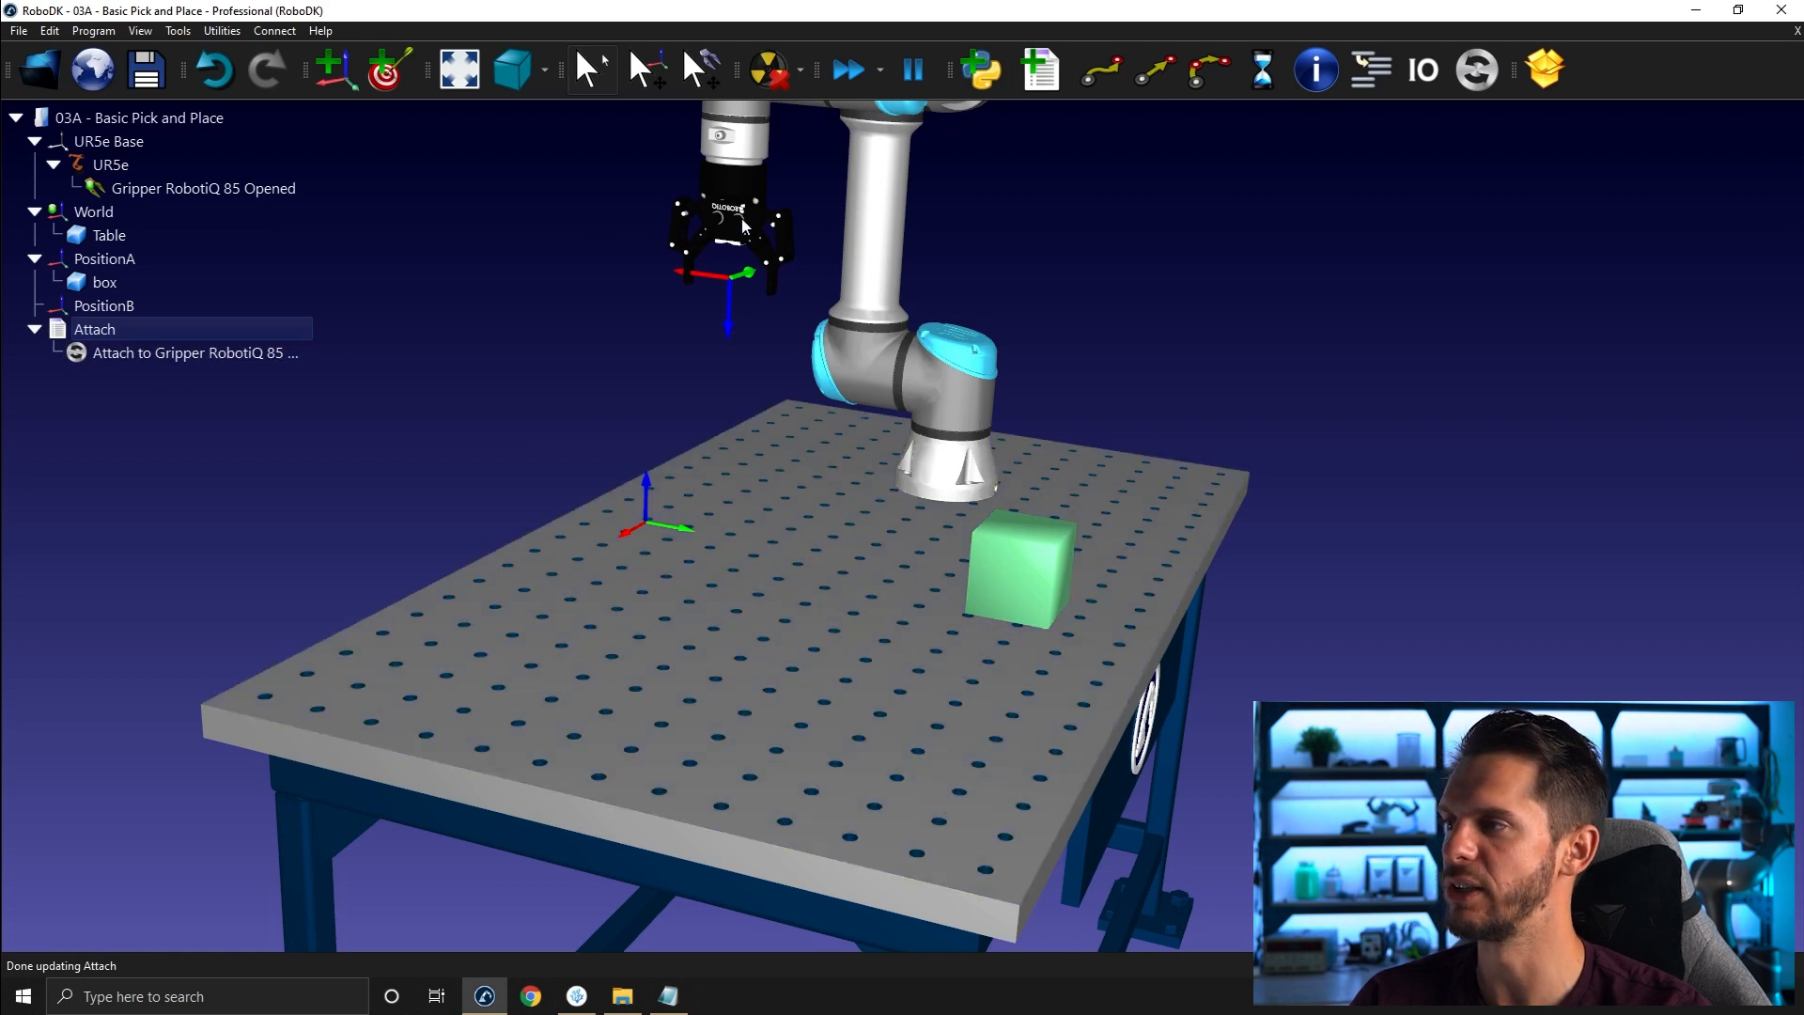
pyautogui.press('alt')
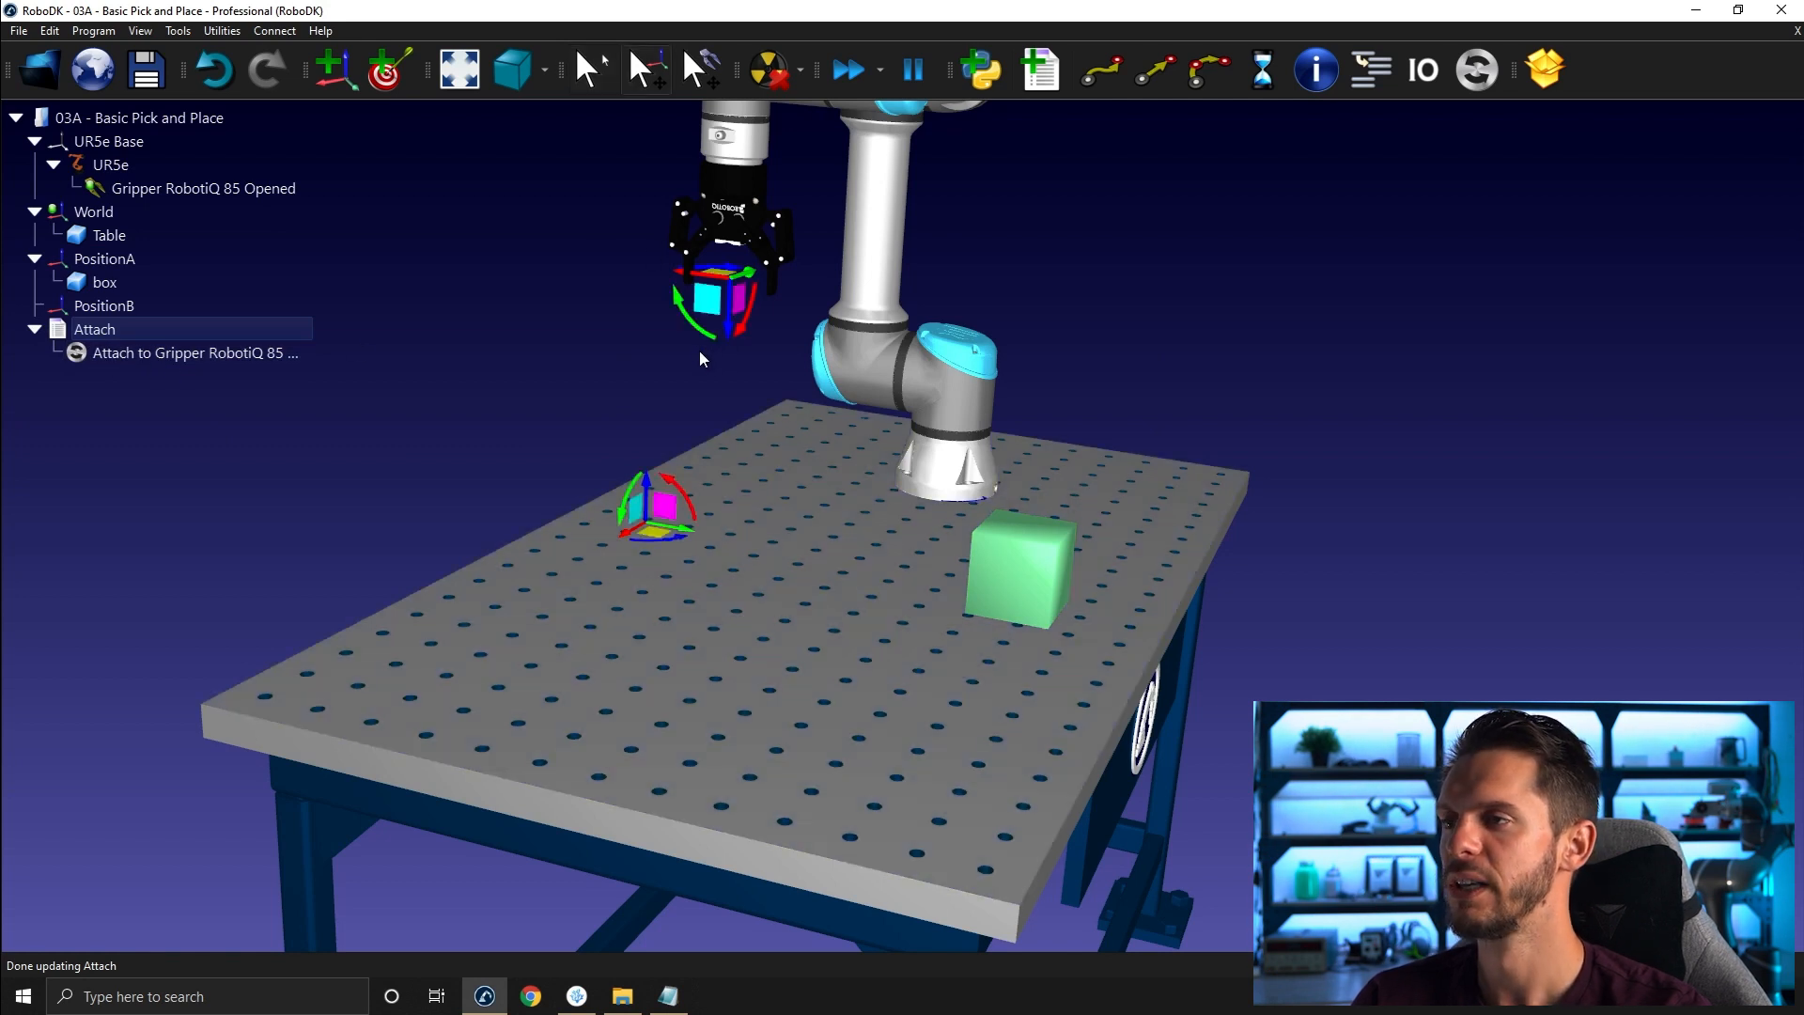
pyautogui.keyDown('alt'); pyautogui.moveTo(680, 271); pyautogui.dragTo(1040, 370); pyautogui.keyUp('alt')
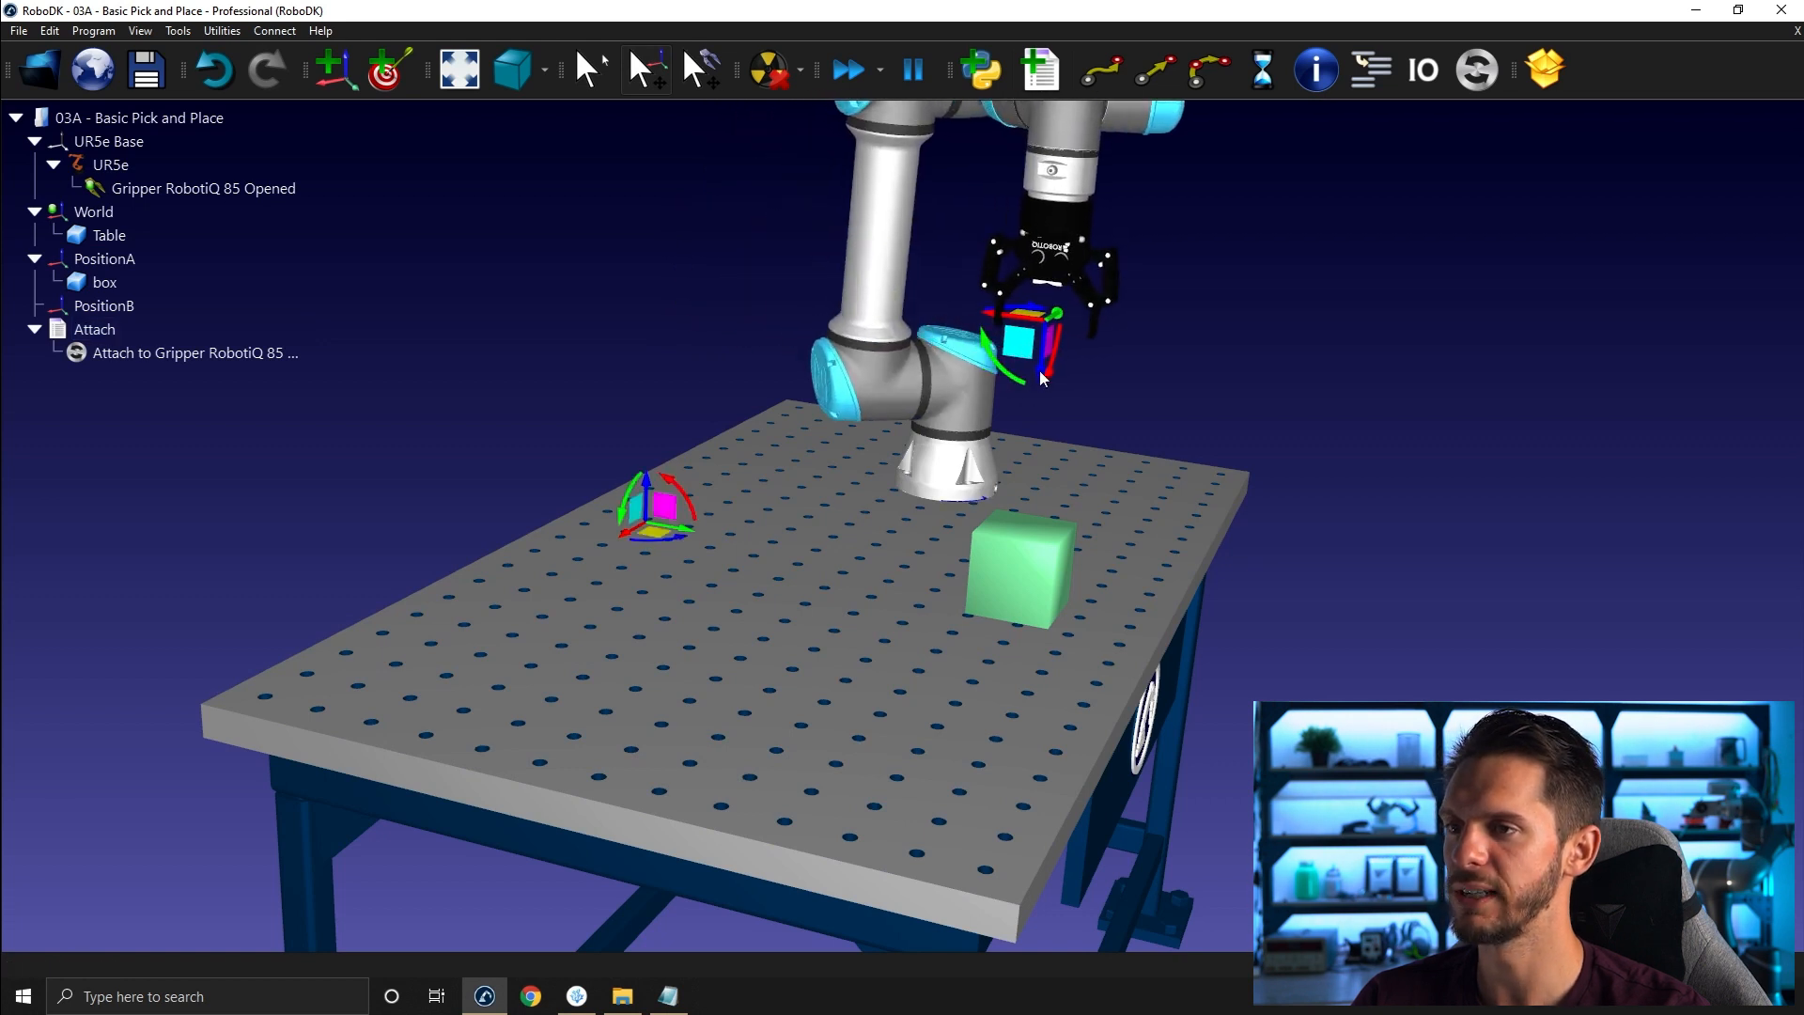
pyautogui.moveTo(1034, 472); pyautogui.dragTo(996, 496, button='right')
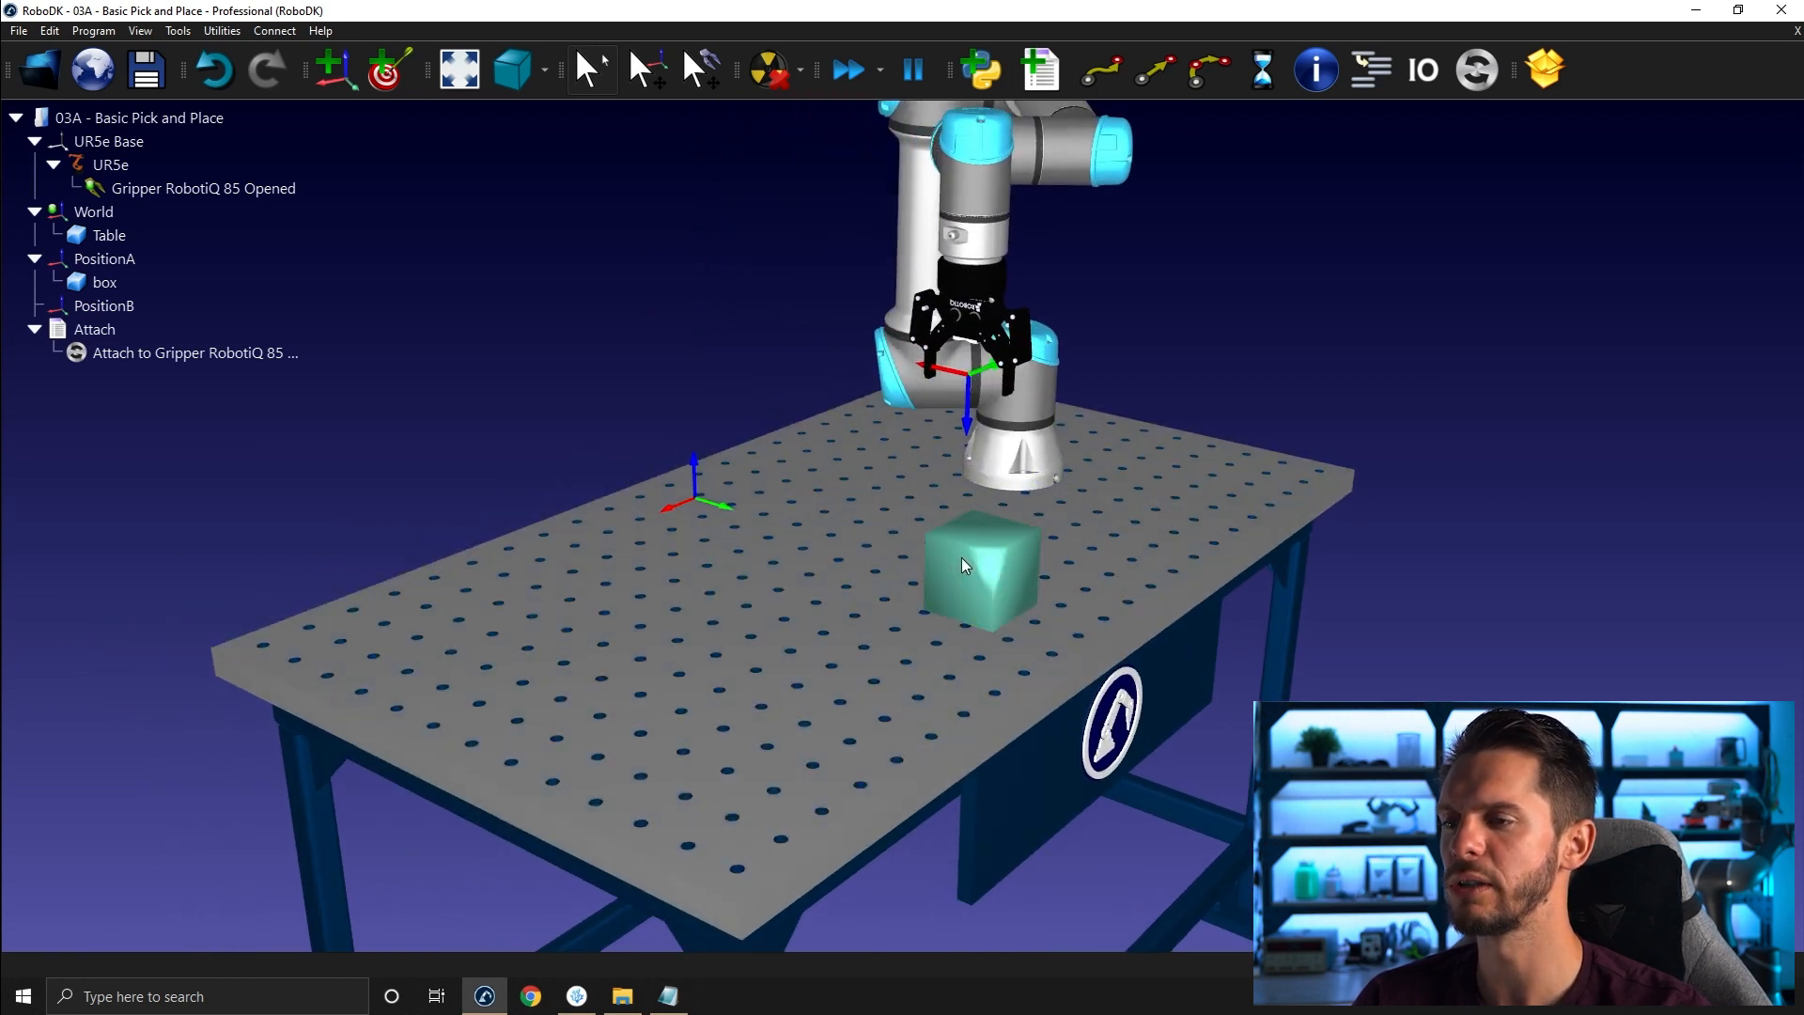
# - Open the box's object details and paste its position matrix into Notepad to inspect it
pyautogui.doubleClick(963, 564)
pyautogui.moveTo(1063, 317); pyautogui.dragTo(1111, 318, button='middle')
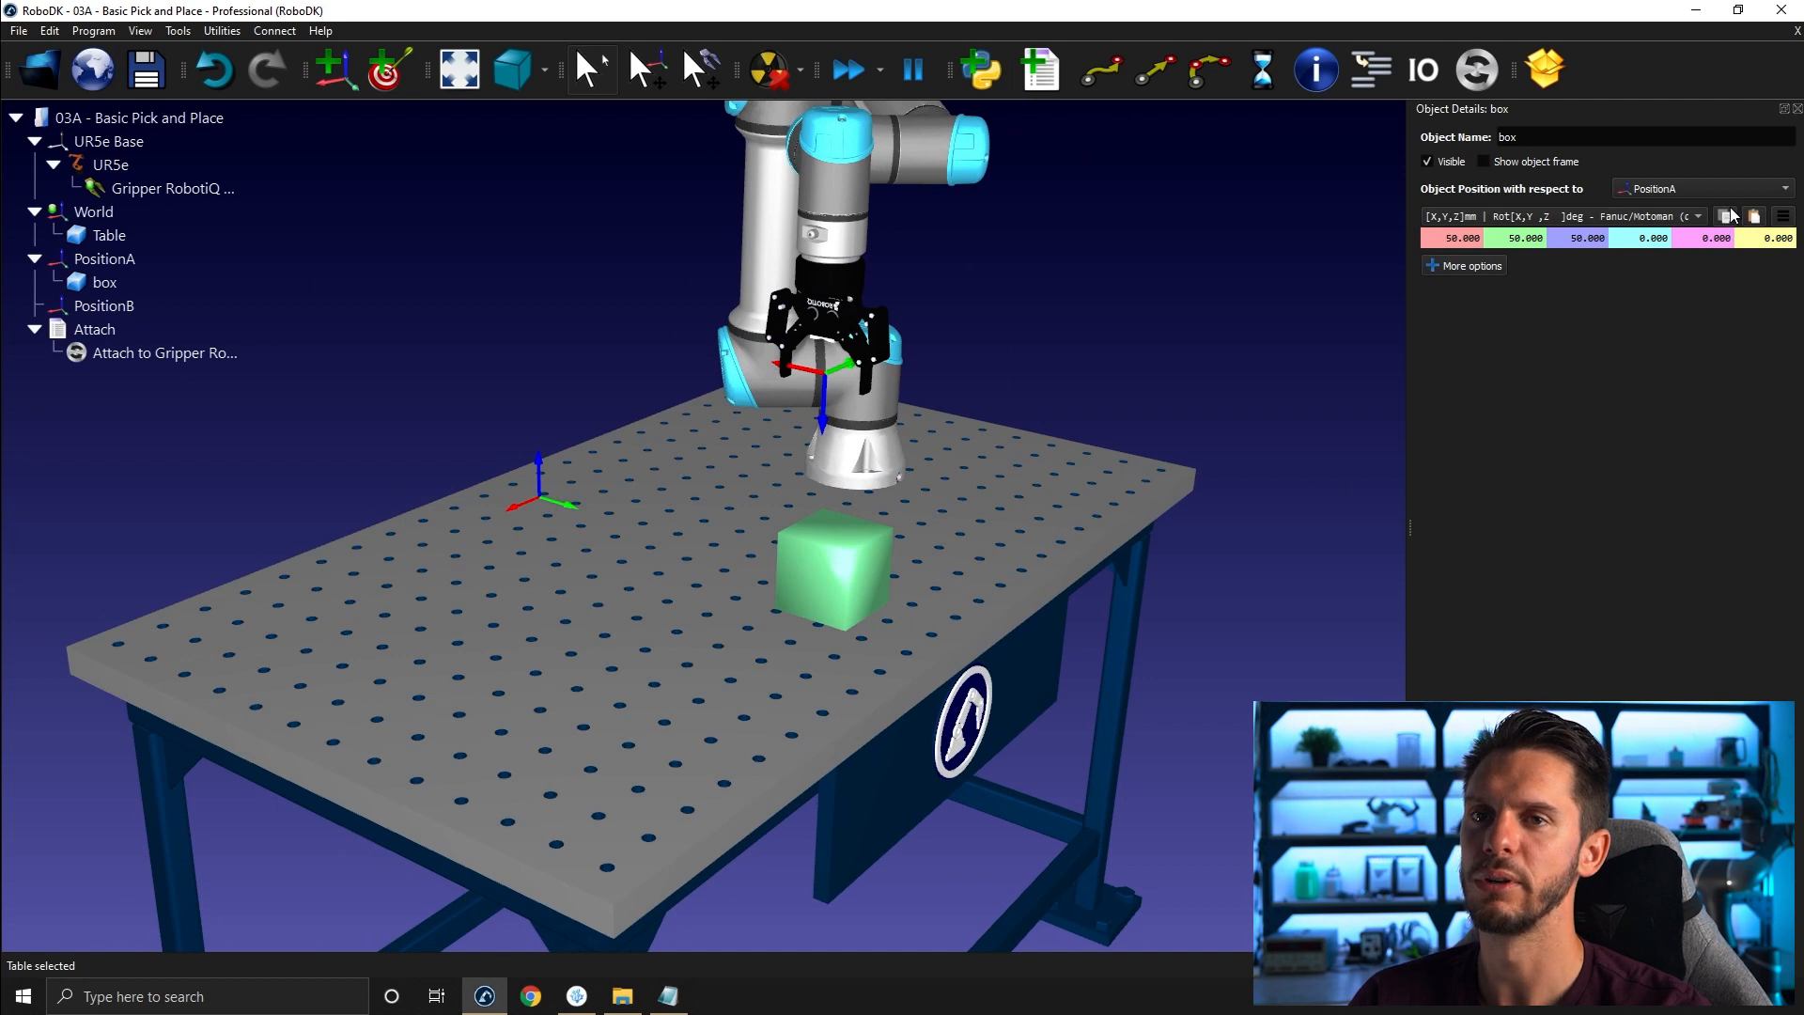
pyautogui.click(668, 995)
pyautogui.write('[     1.000000,    -0.000000,     0.000000,    50.000000 ;      -0.000000,     1.000000,     0.000000,    50.000000 ;       0.000000,     0.000000,     1.000000,    50.000000 ;       0.000000,     0.000000,     0.000000,     1.000000 ];')
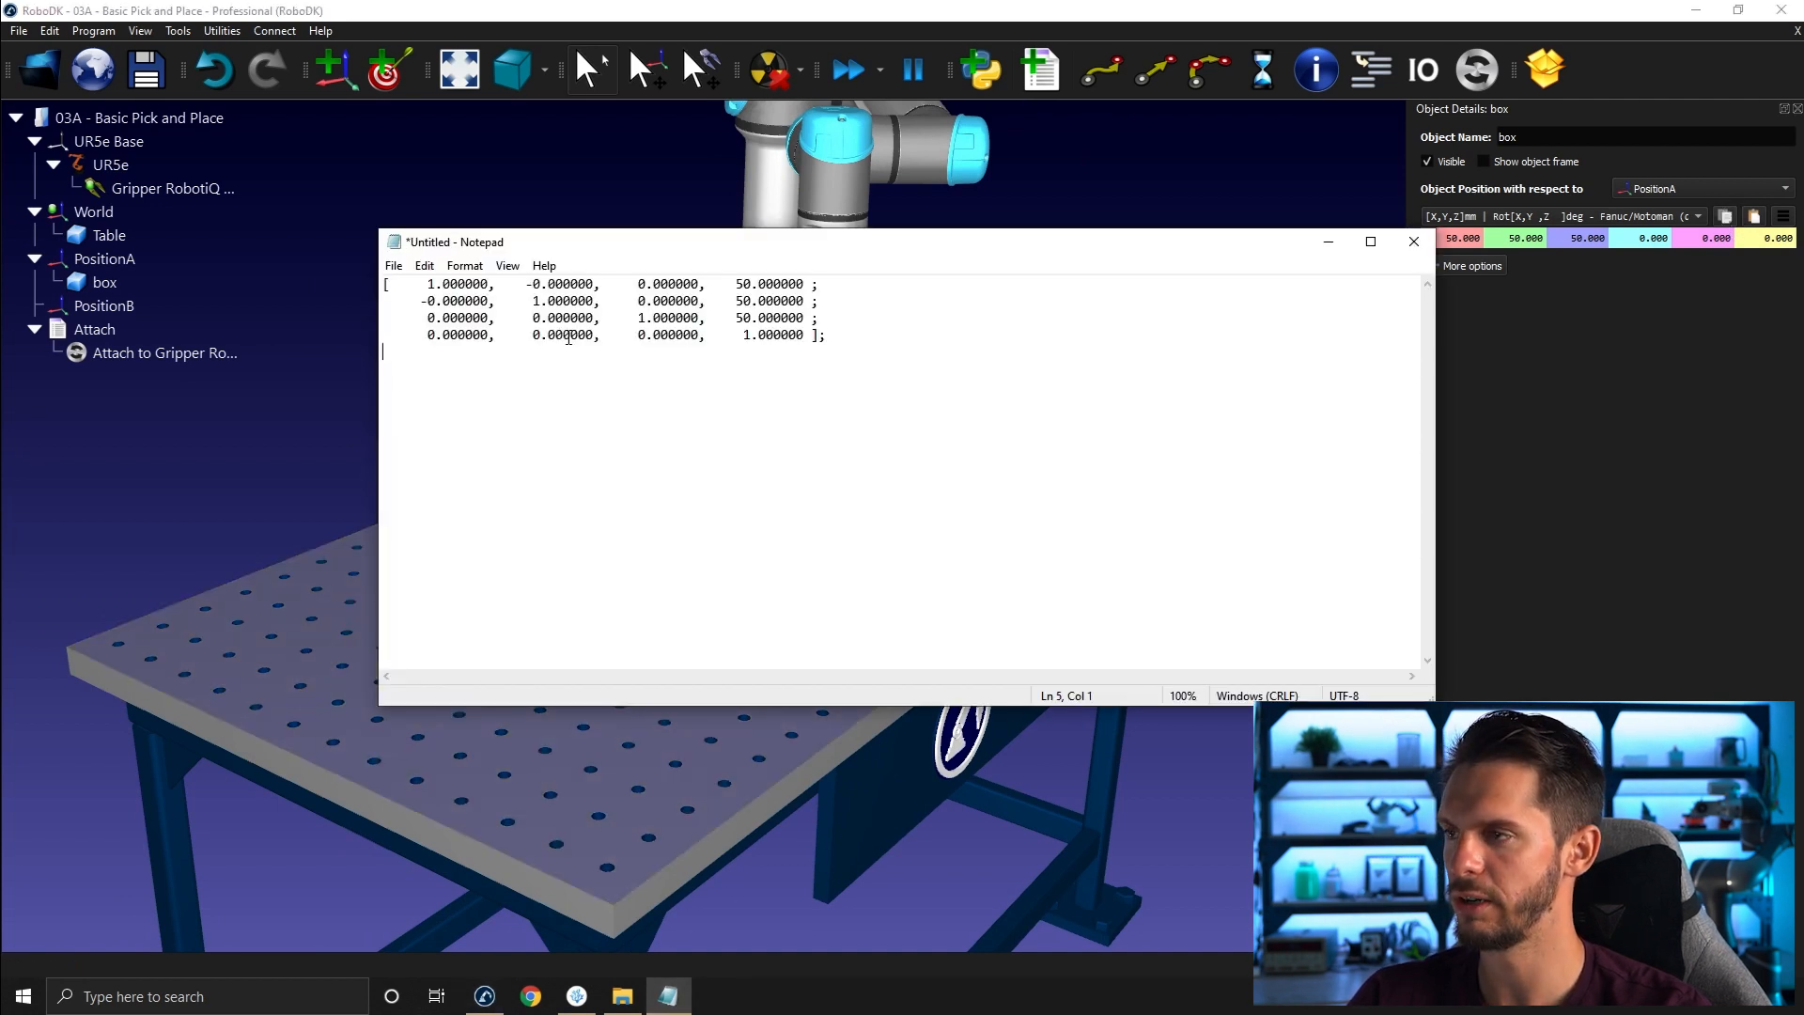
pyautogui.moveTo(837, 344); pyautogui.dragTo(384, 281)
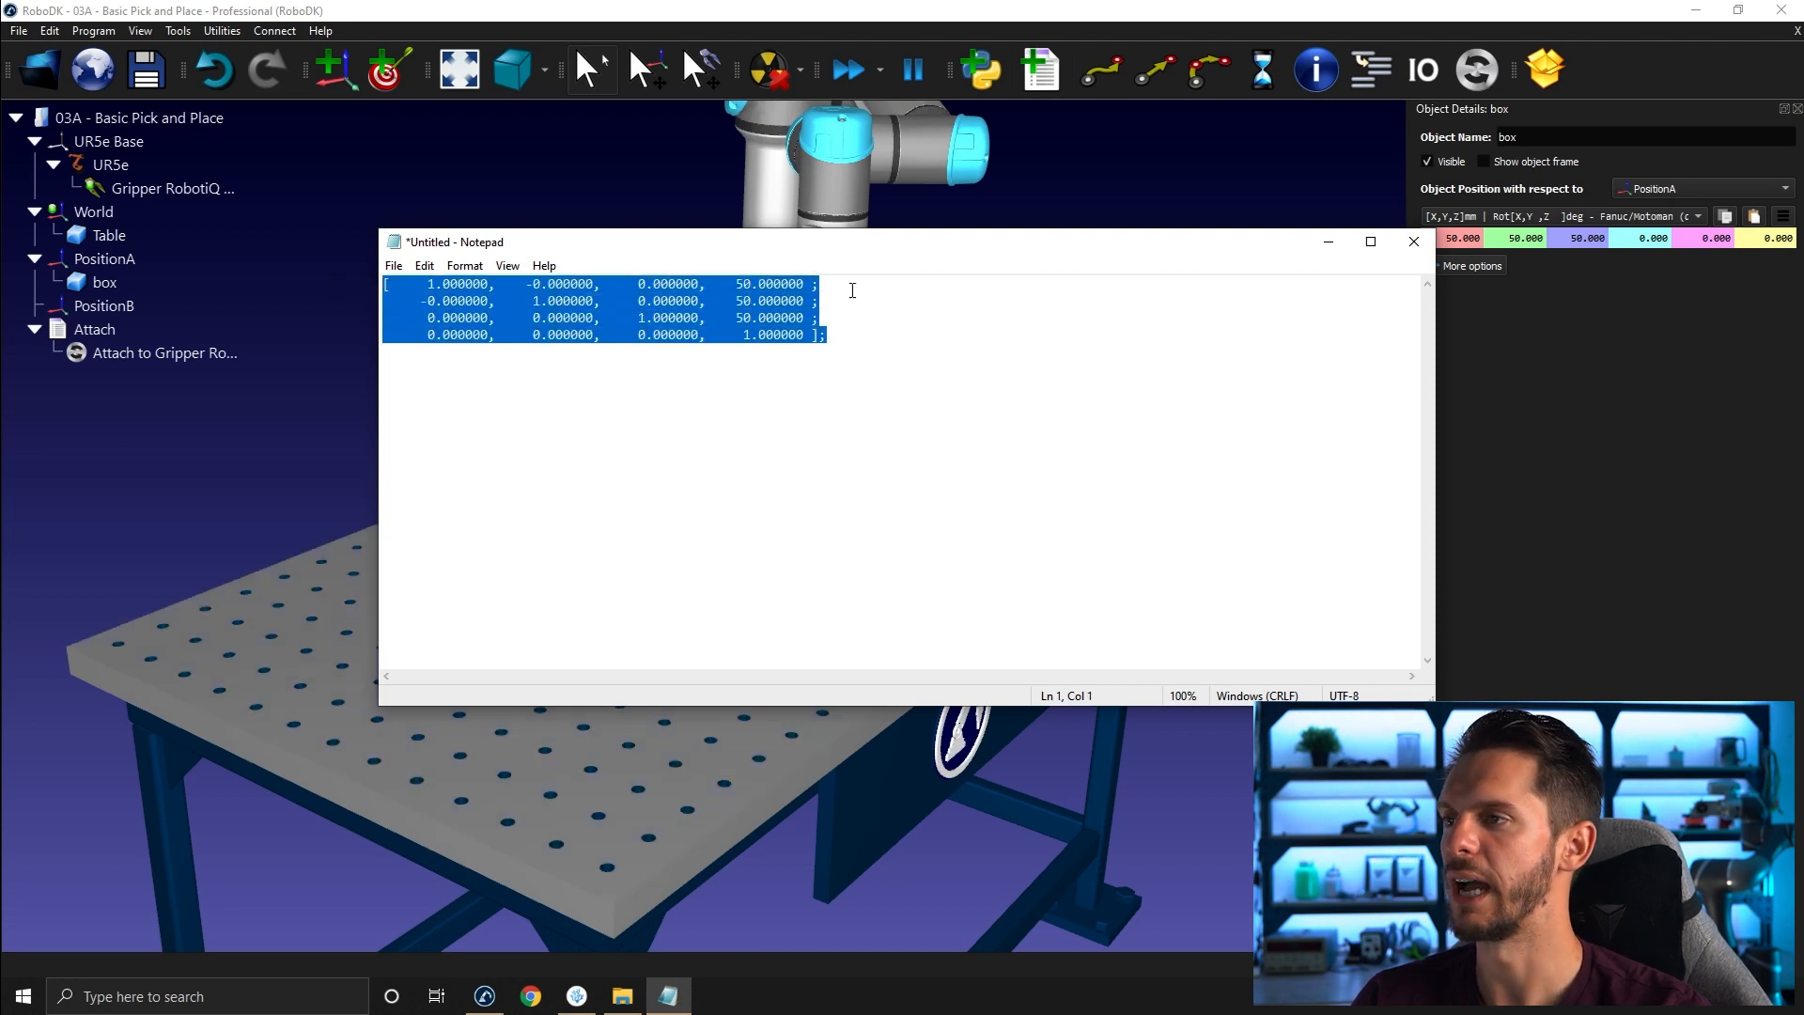
pyautogui.click(1266, 167)
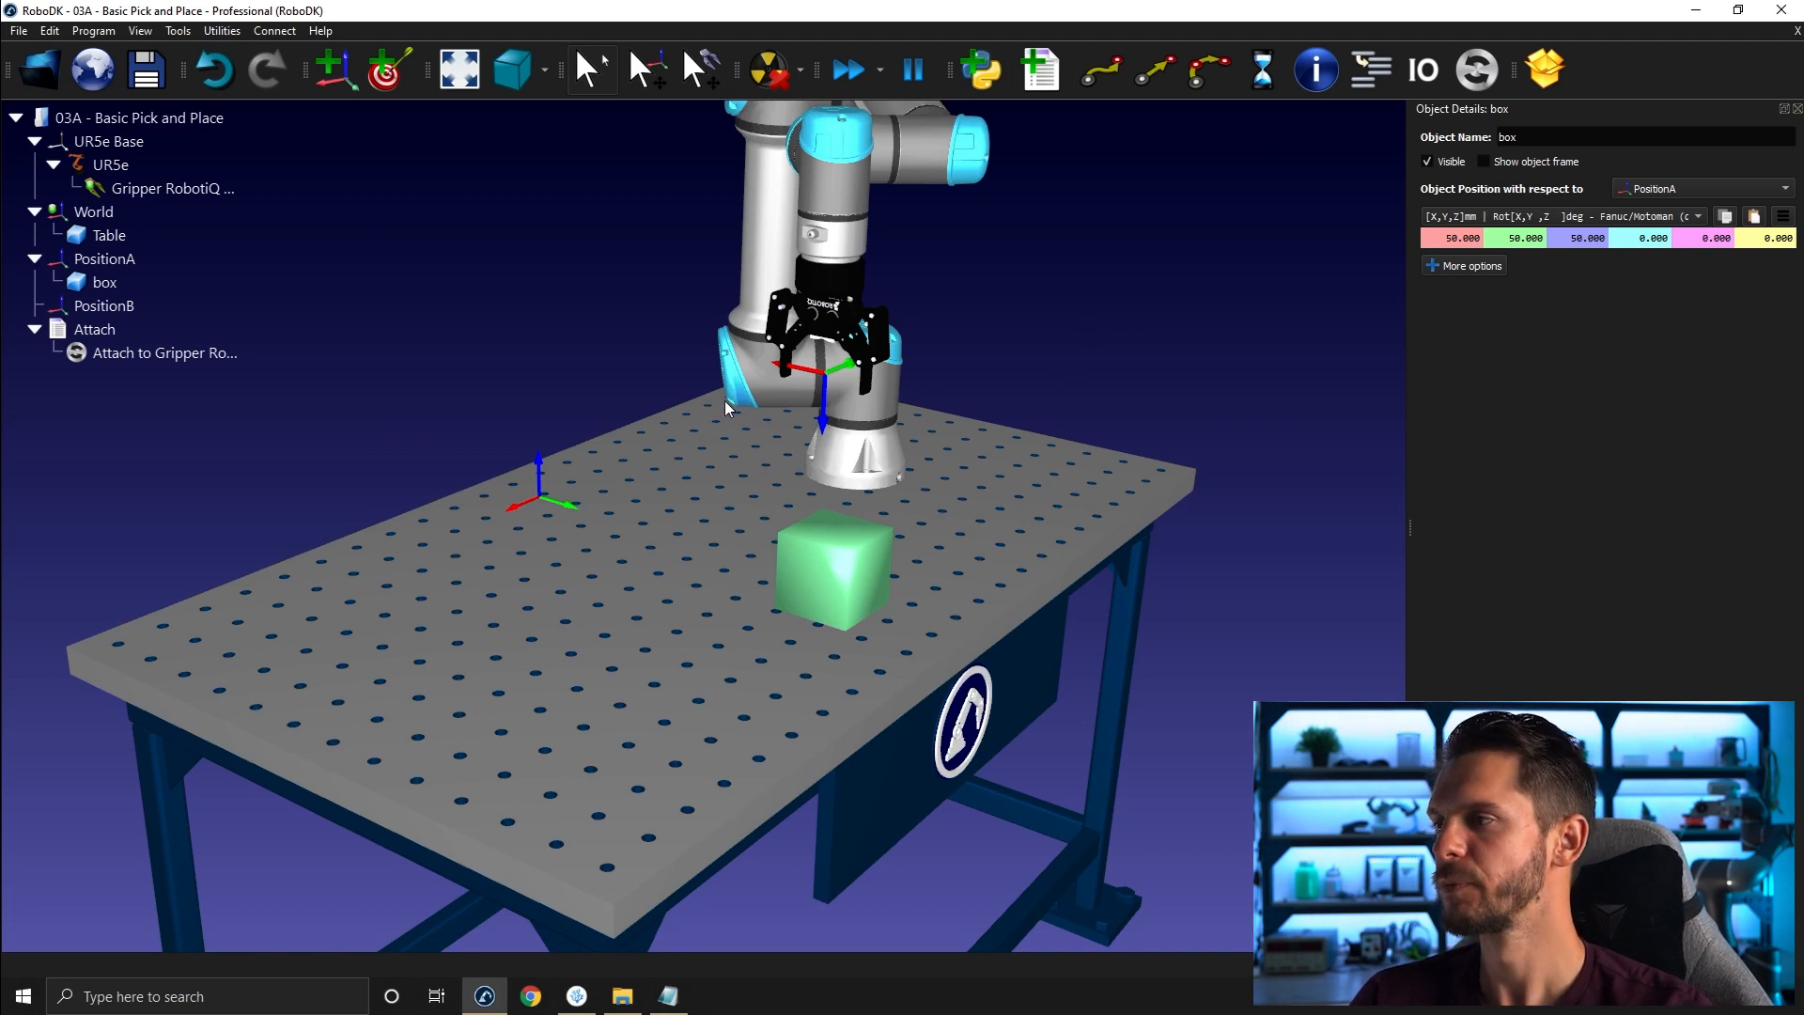
# - Move the robot down so the gripper fingers surround the box
pyautogui.scroll(4, 649, 462)
pyautogui.press('alt')
pyautogui.moveTo(917, 376); pyautogui.dragTo(917, 603)
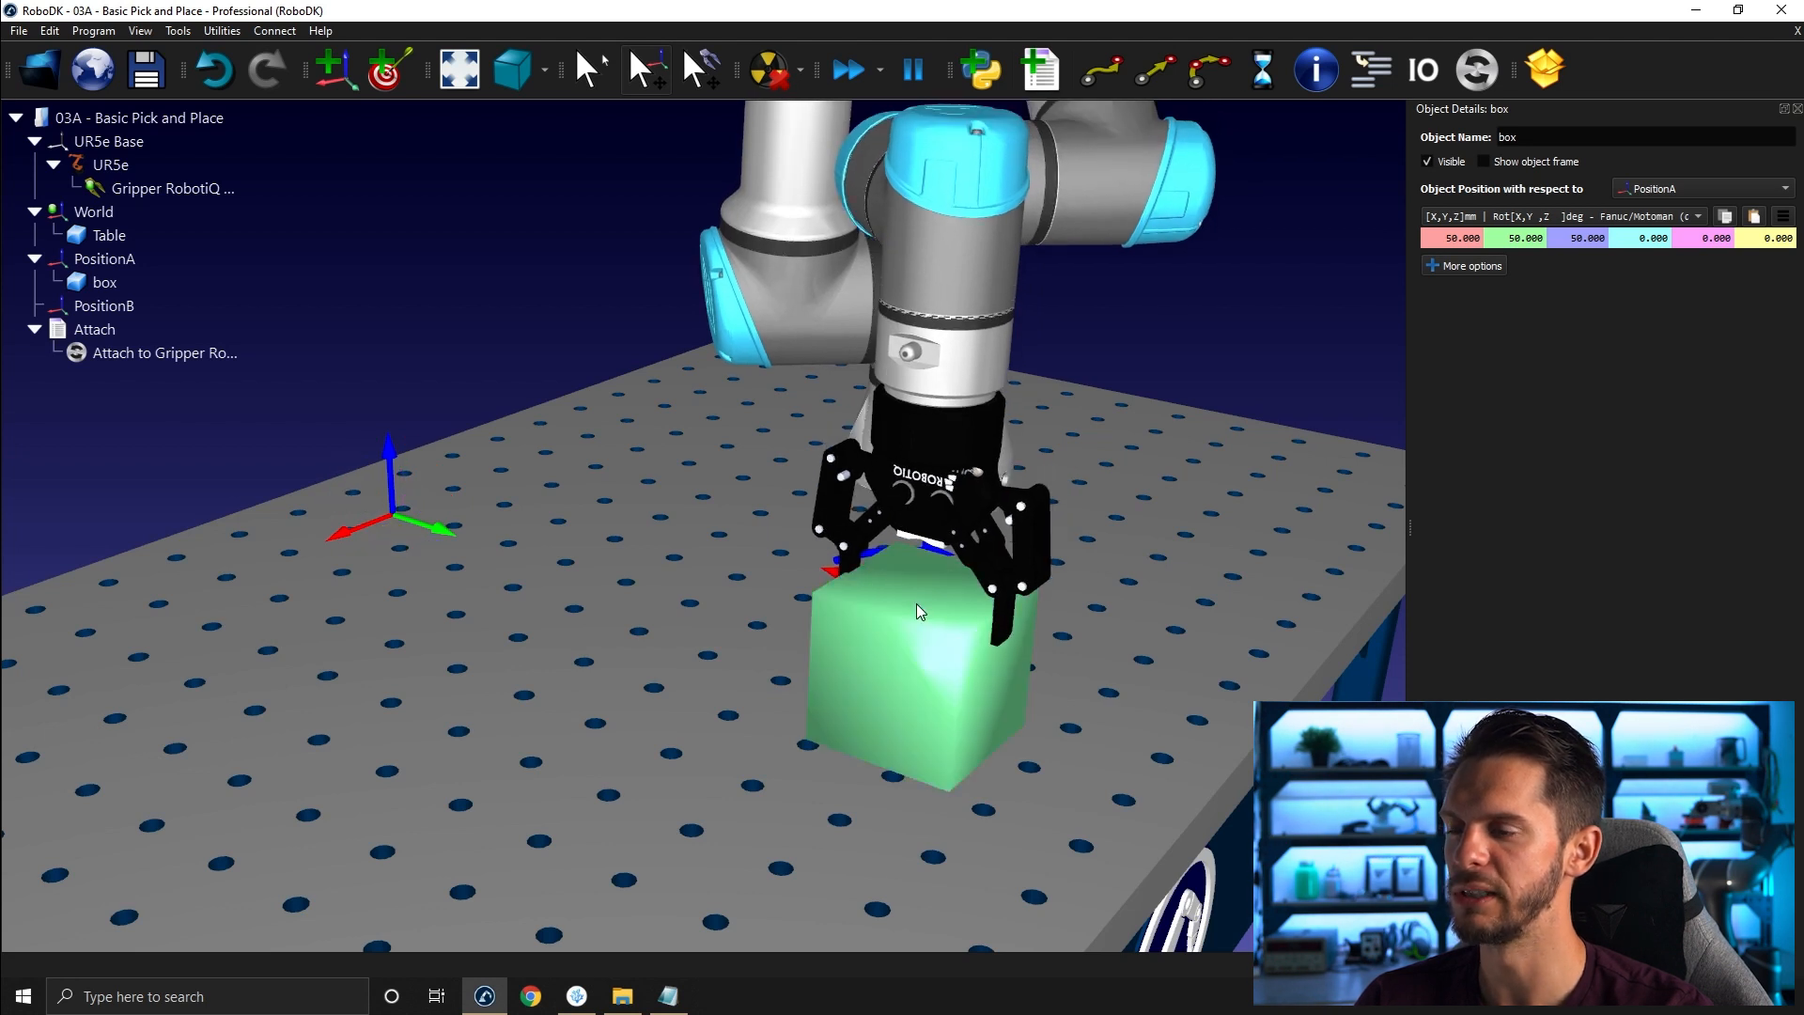
pyautogui.scroll(-5, 854, 607)
pyautogui.moveTo(851, 656); pyautogui.dragTo(887, 522, button='middle')
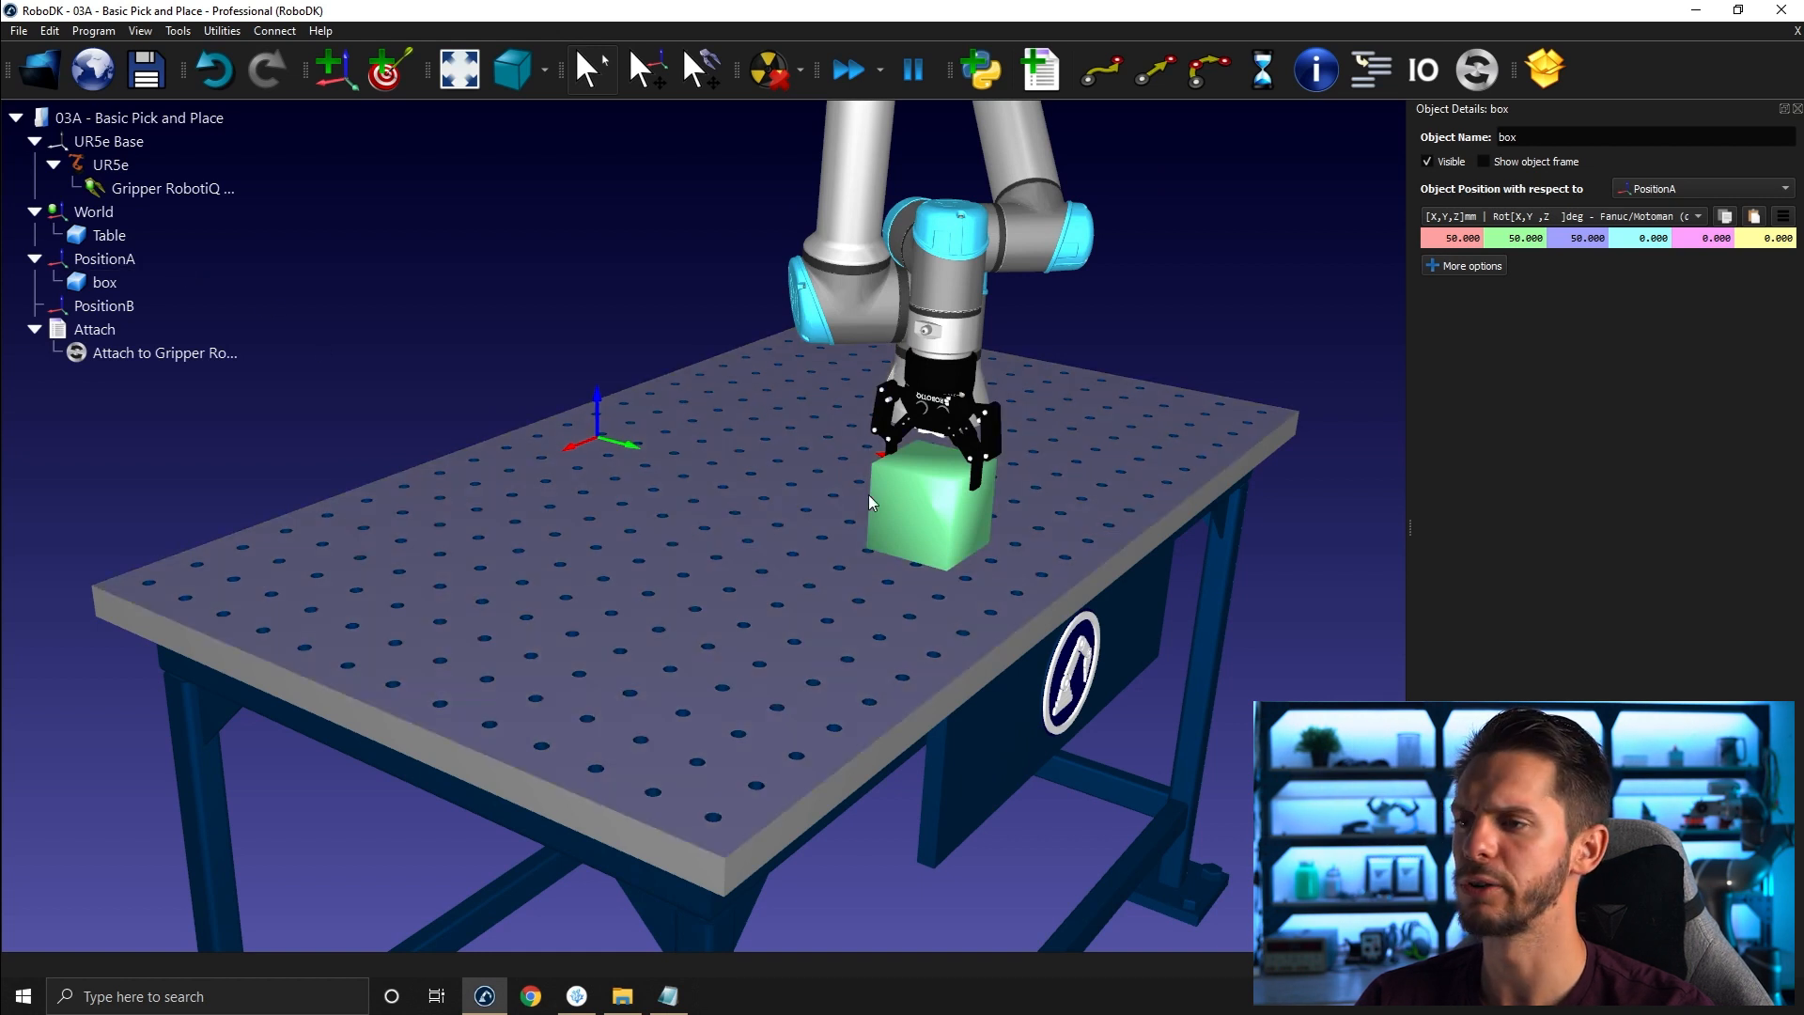
# - Reveal the box in the station tree and reframe the view on it
pyautogui.rightClick(886, 501)
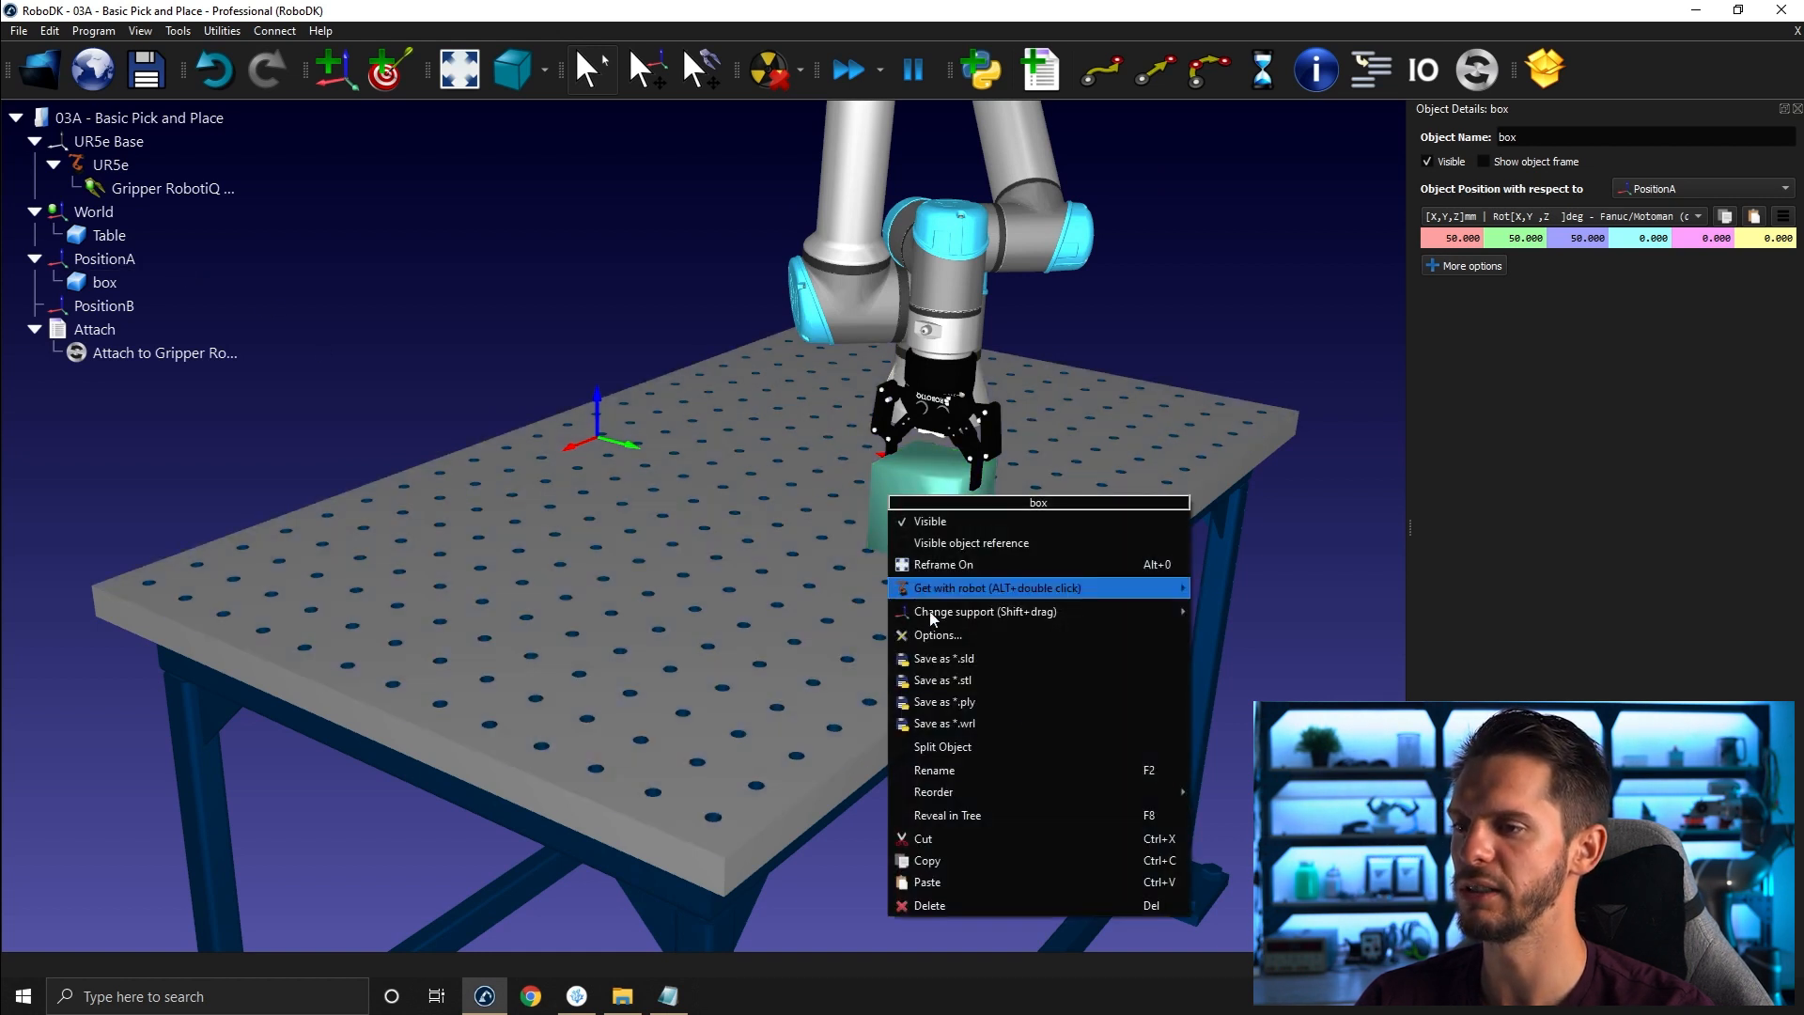
pyautogui.click(994, 816)
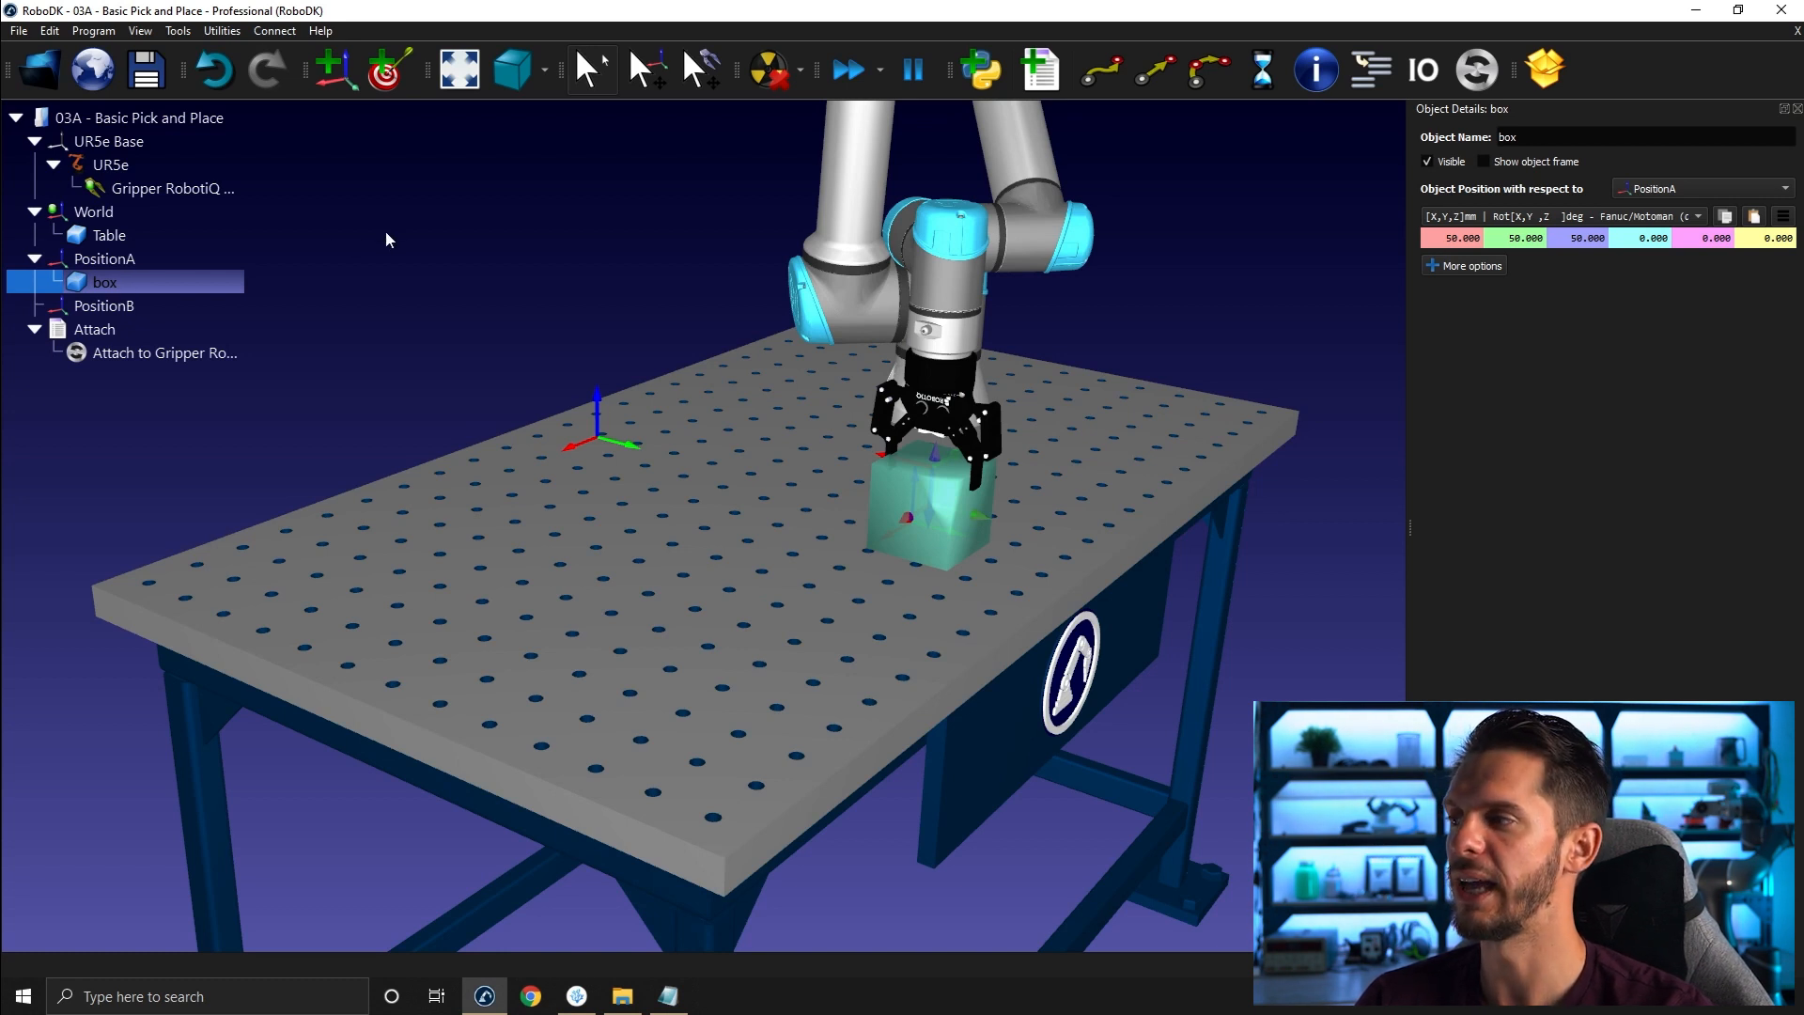
pyautogui.rightClick(146, 285)
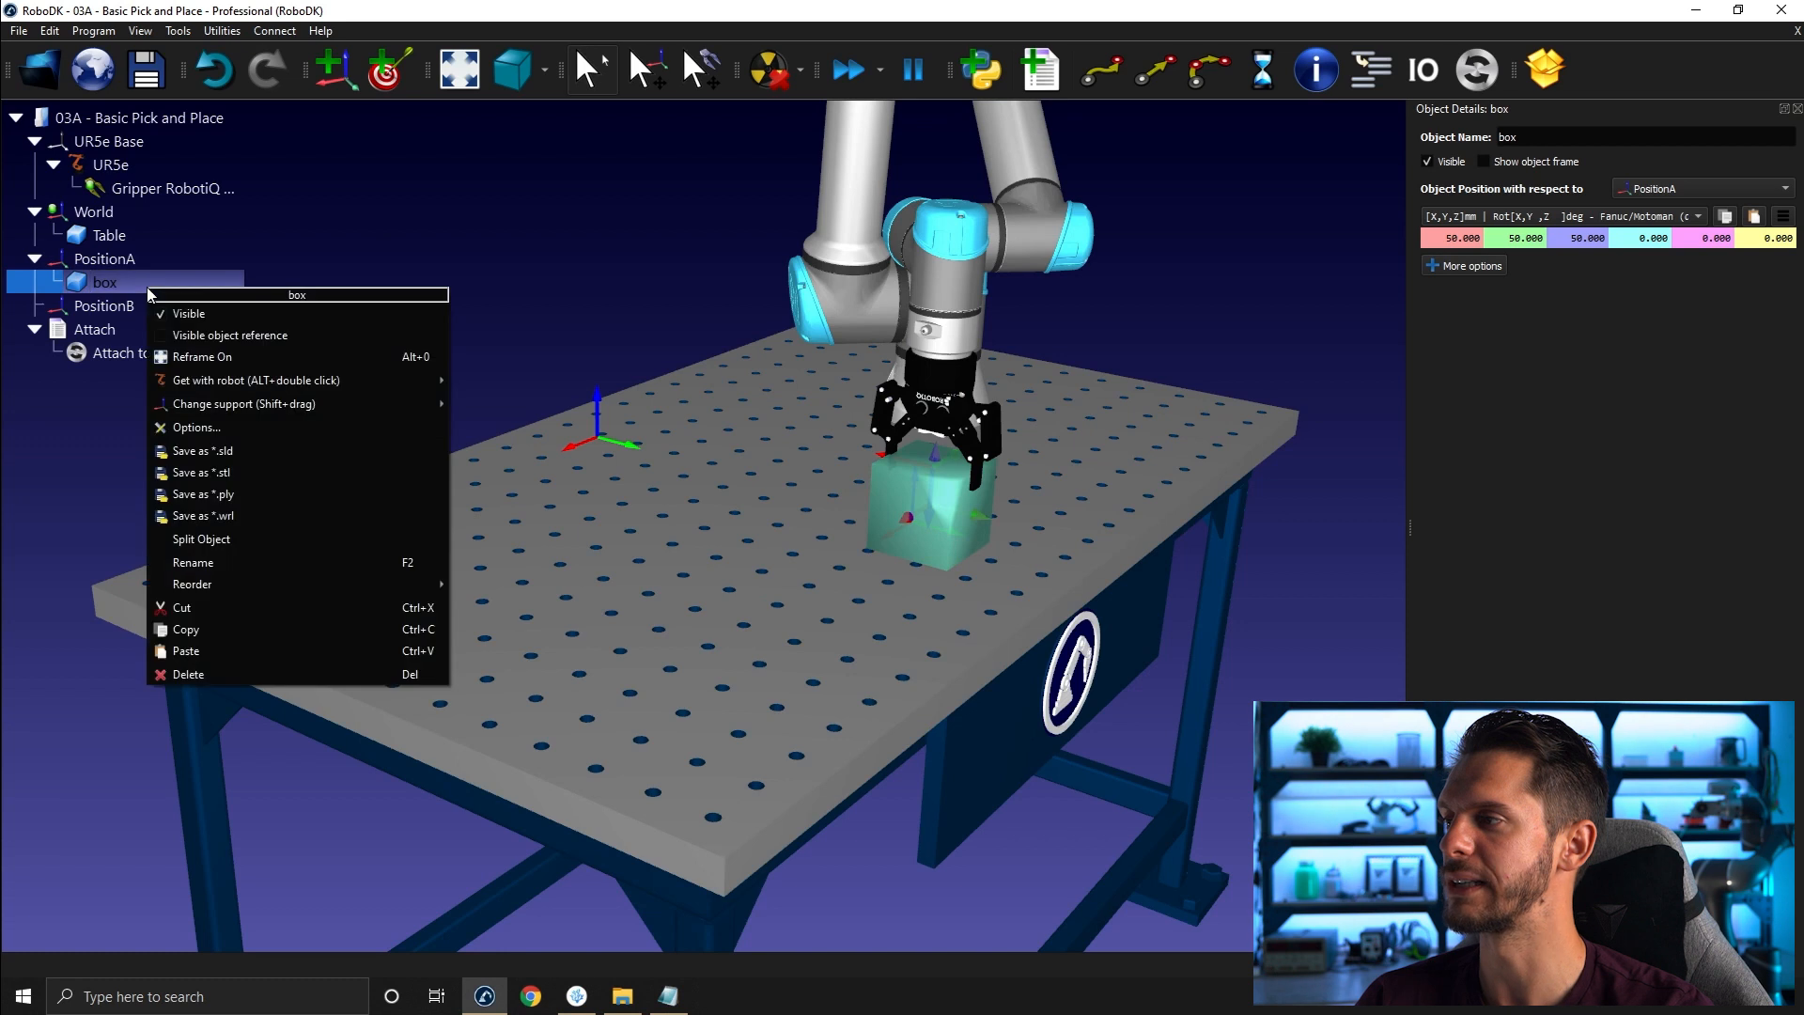
pyautogui.click(186, 362)
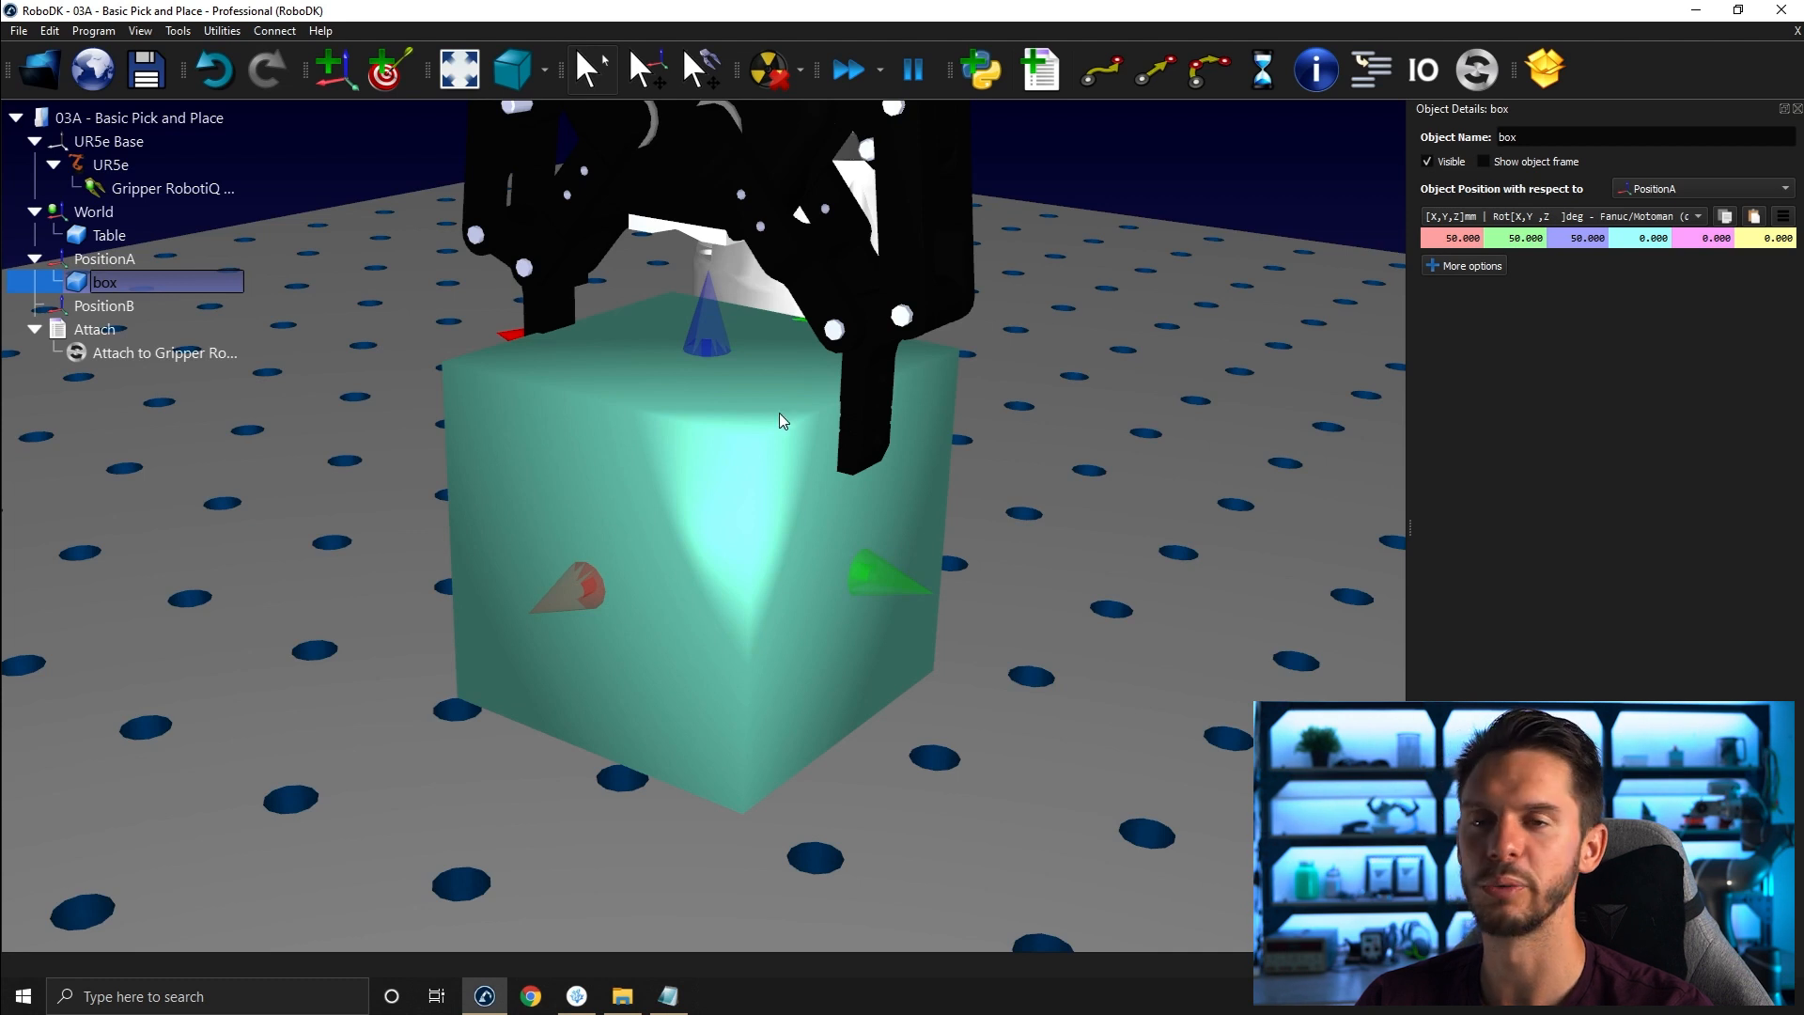
# - Run the Attach program to attach the box to the gripper
pyautogui.scroll(-10, 780, 413)
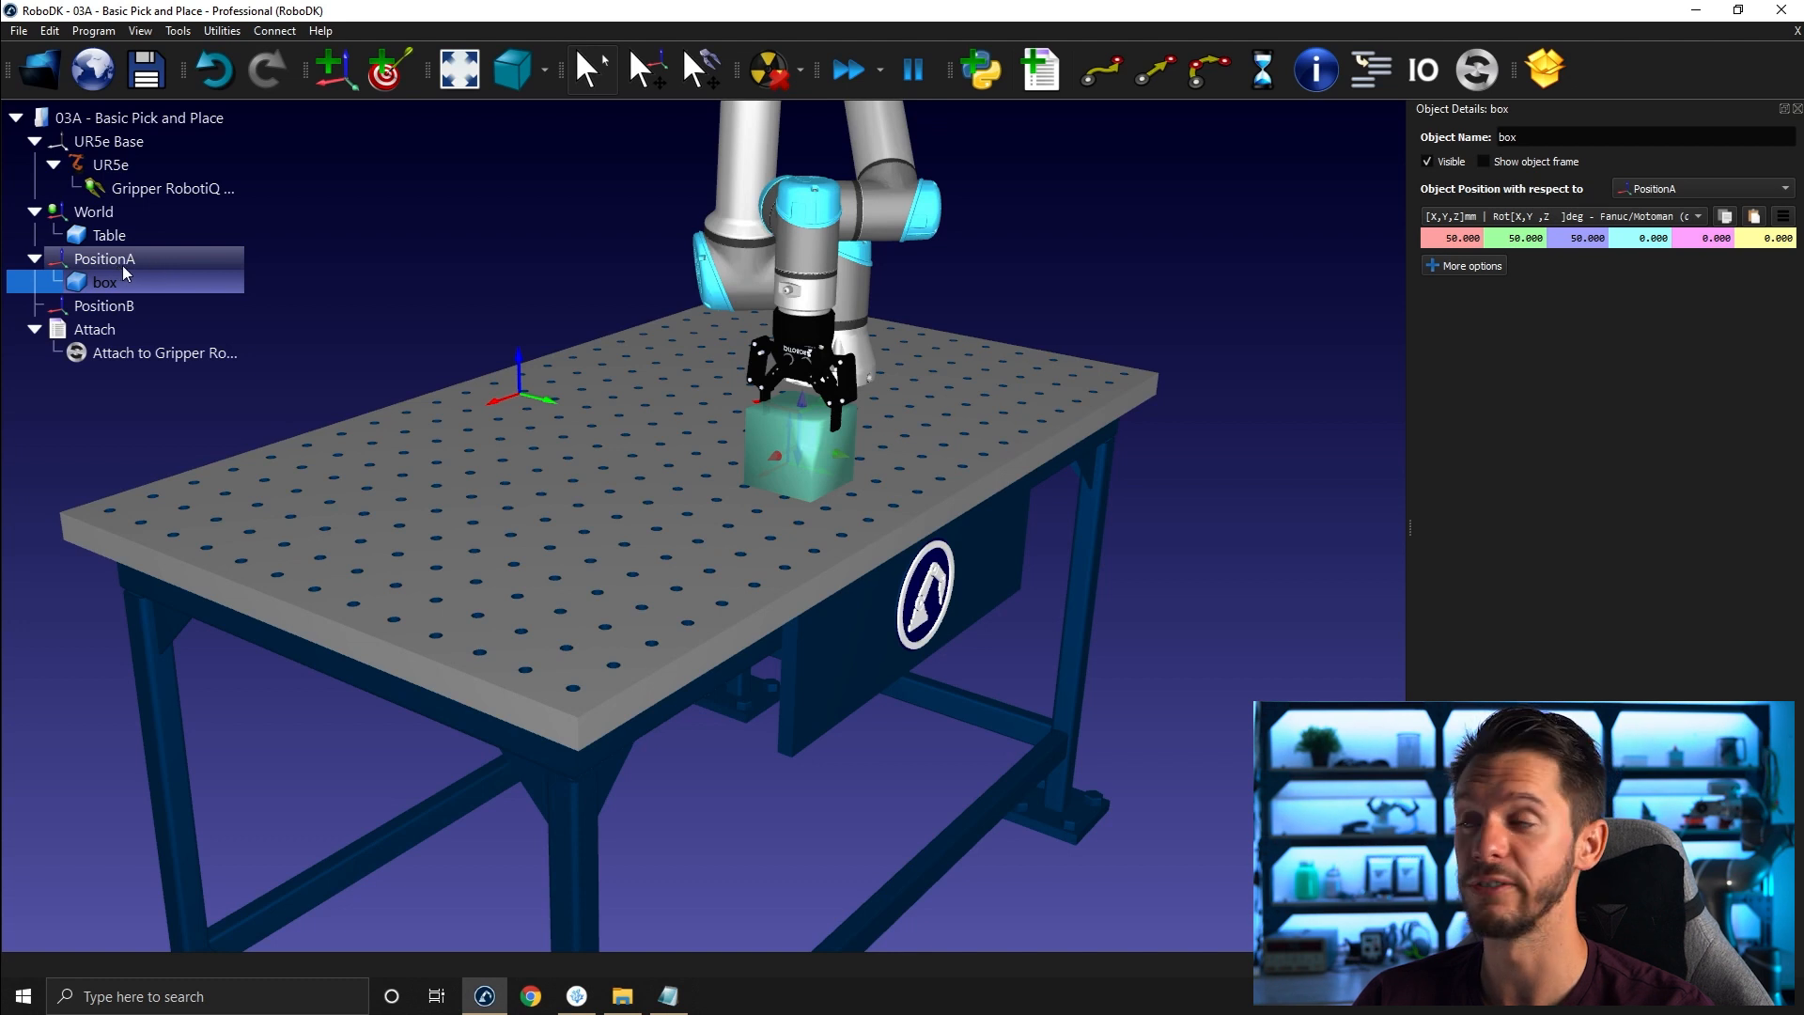
pyautogui.doubleClick(101, 331)
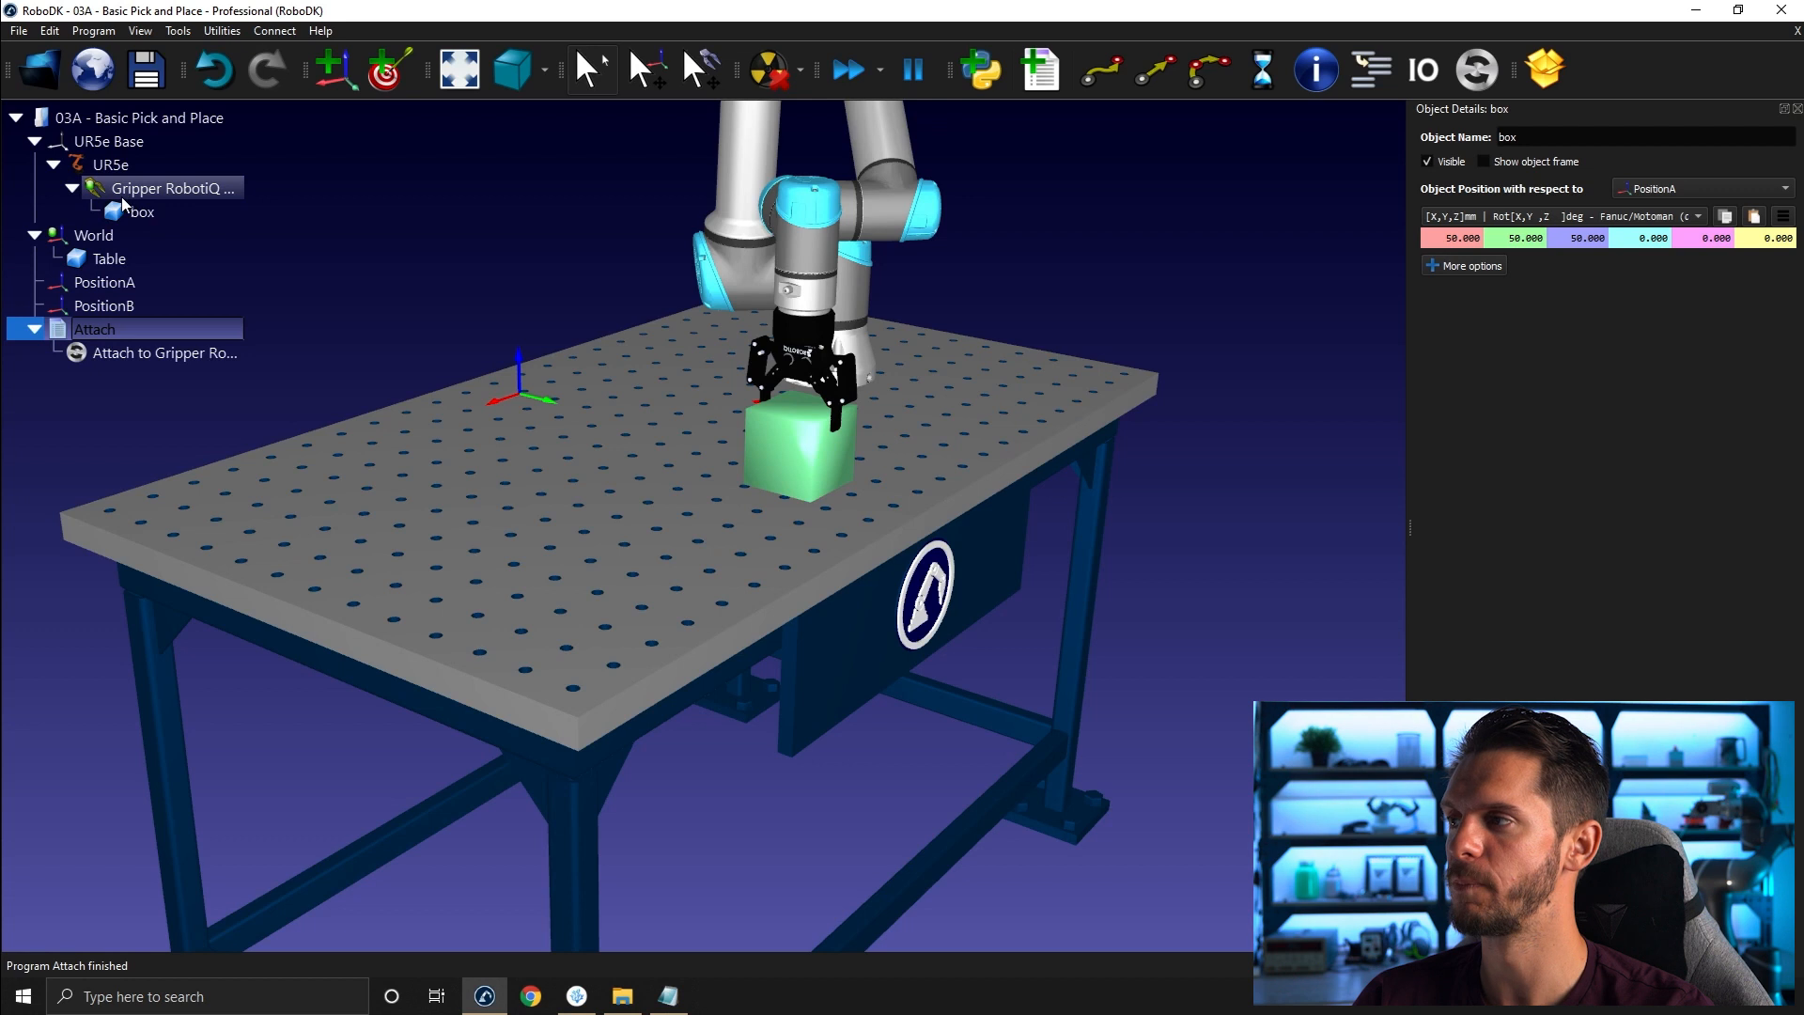
# - Open the robot panel and jog the robot to check that the attached box moves with the gripper
pyautogui.moveTo(936, 308); pyautogui.dragTo(1007, 330)
pyautogui.click(804, 197)
pyautogui.doubleClick(804, 196)
pyautogui.click(1797, 109)
pyautogui.moveTo(1141, 331); pyautogui.dragTo(1264, 284, button='right')
pyautogui.moveTo(1447, 514); pyautogui.dragTo(1334, 586)
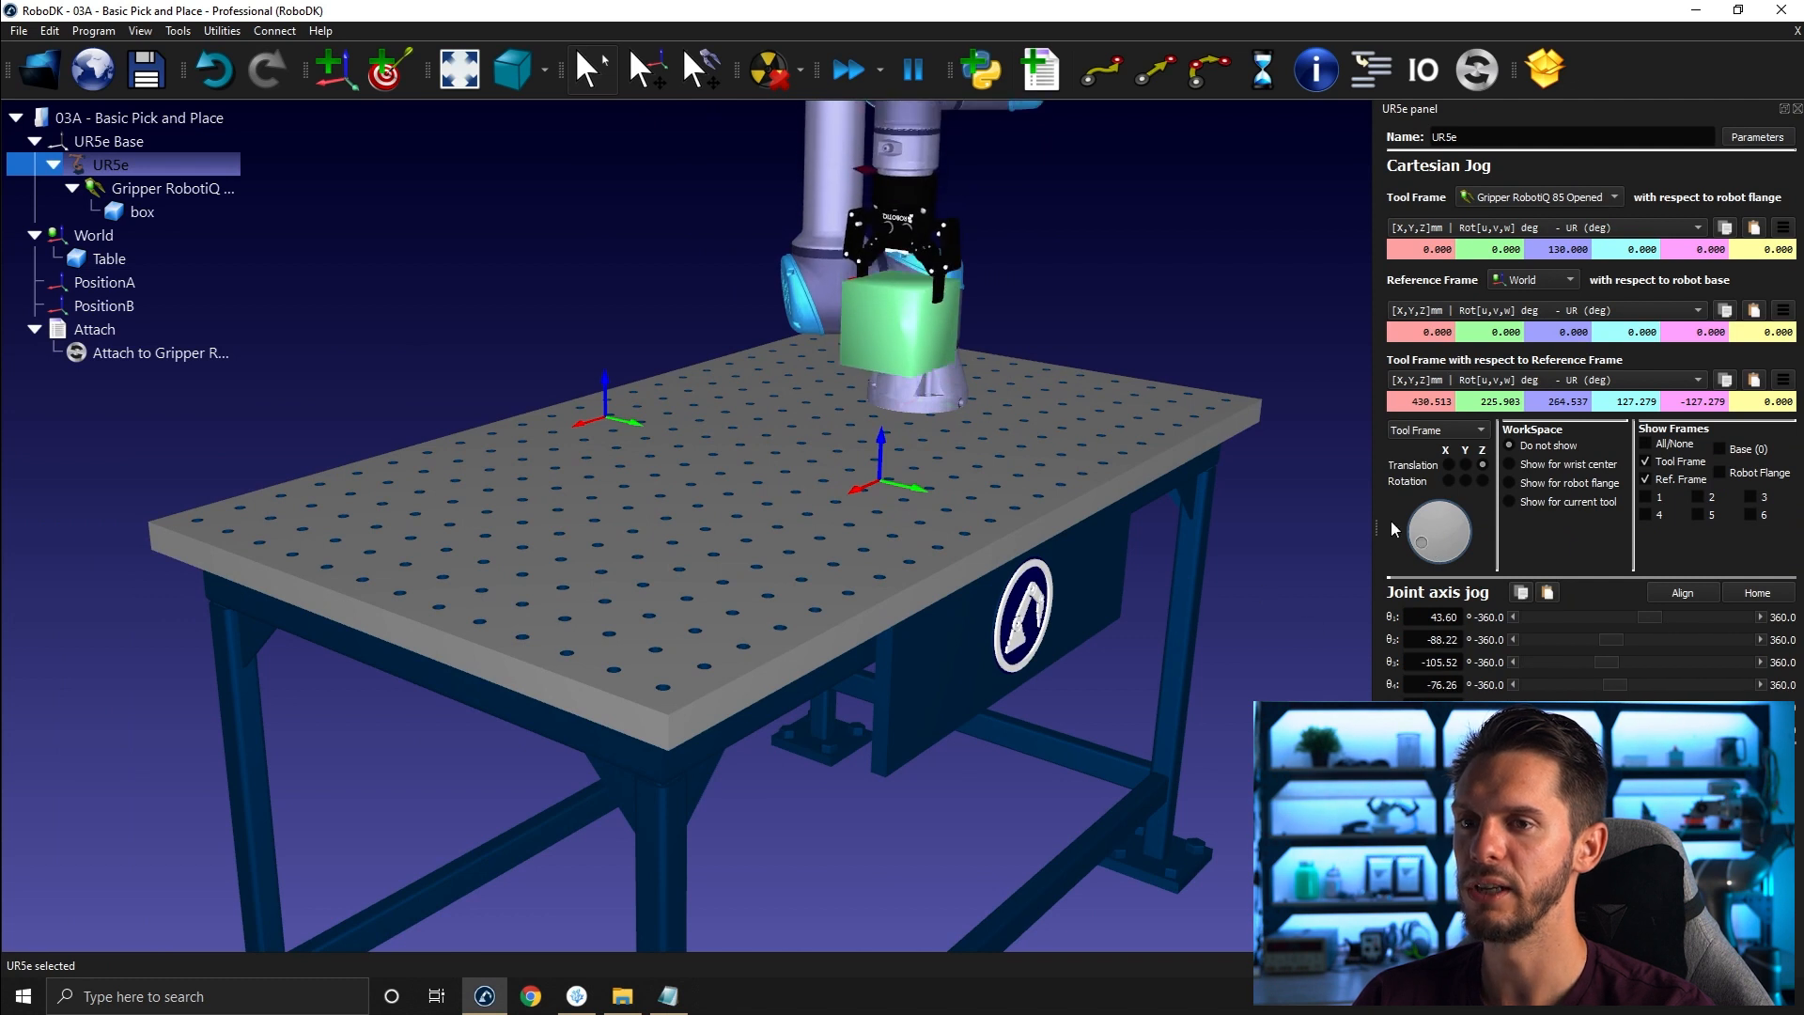
pyautogui.click(1466, 465)
pyautogui.moveTo(1435, 558); pyautogui.dragTo(1326, 575)
pyautogui.moveTo(959, 376); pyautogui.dragTo(1101, 448, button='right')
pyautogui.press('+')
pyautogui.press('+')
pyautogui.press('+')
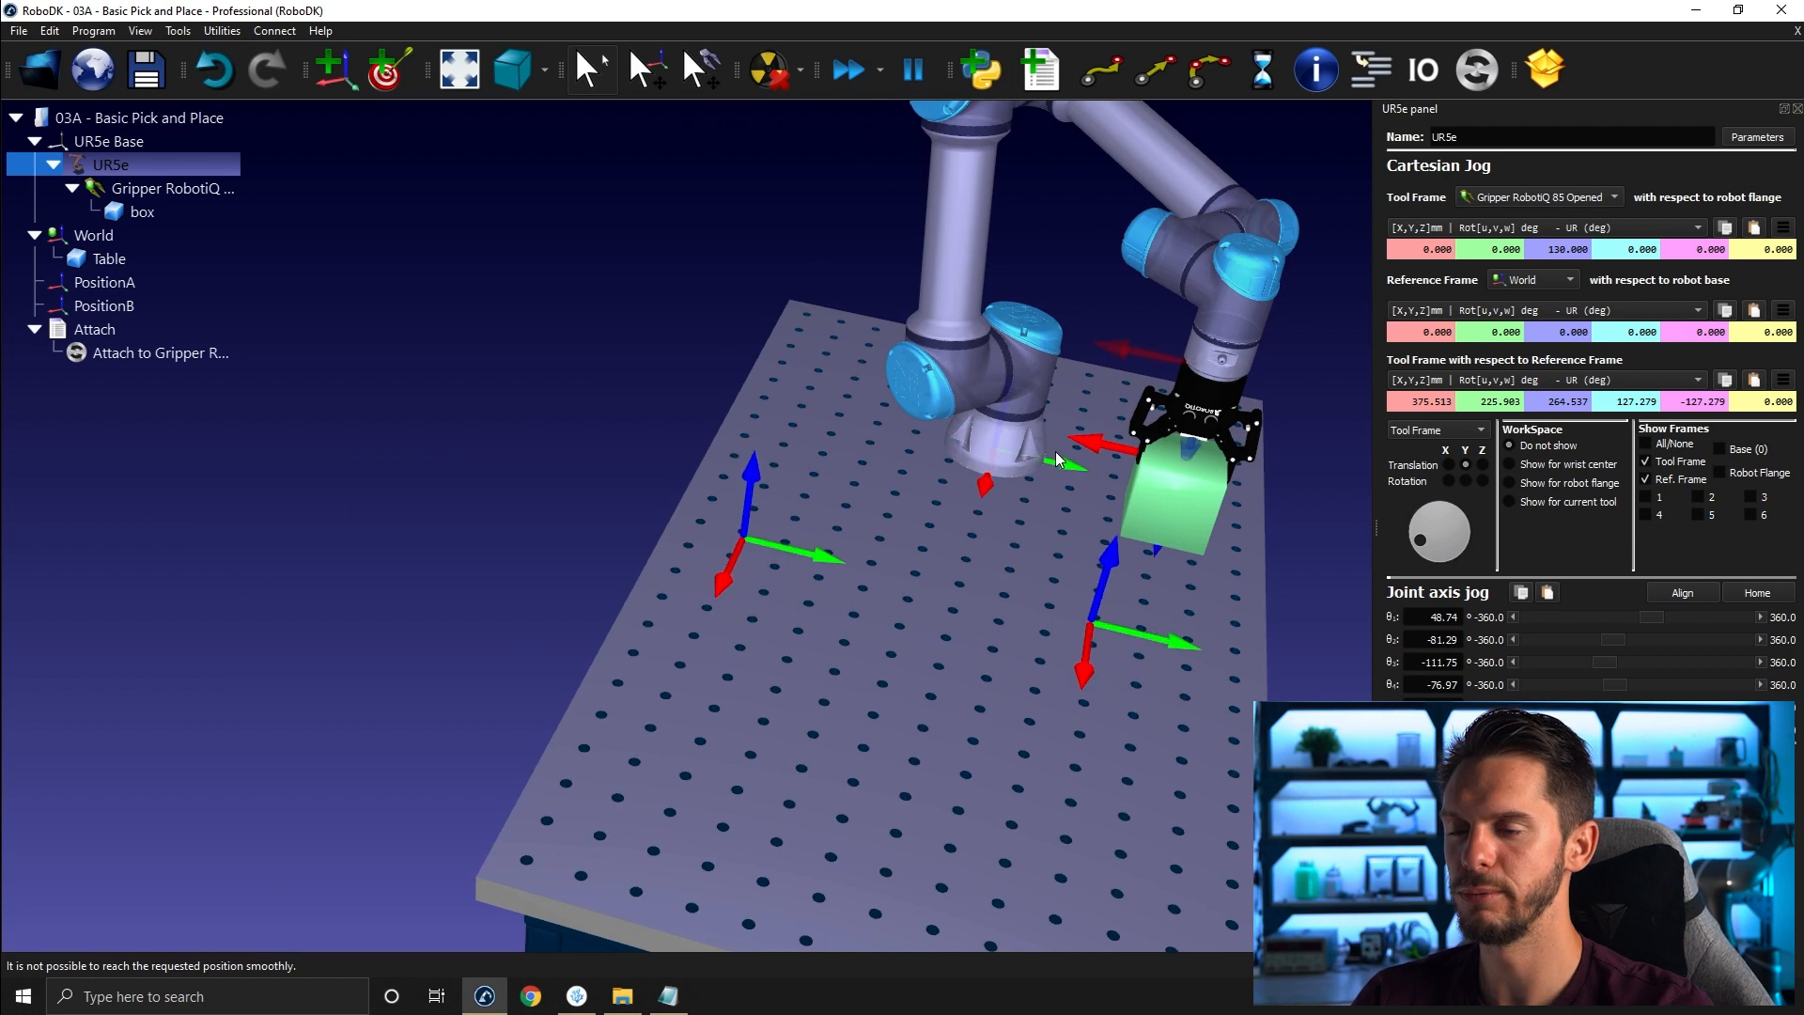
# - Drag the robot to another spot on the table carrying the box, then close the robot panel
pyautogui.moveTo(1056, 512); pyautogui.dragTo(967, 474, button='right')
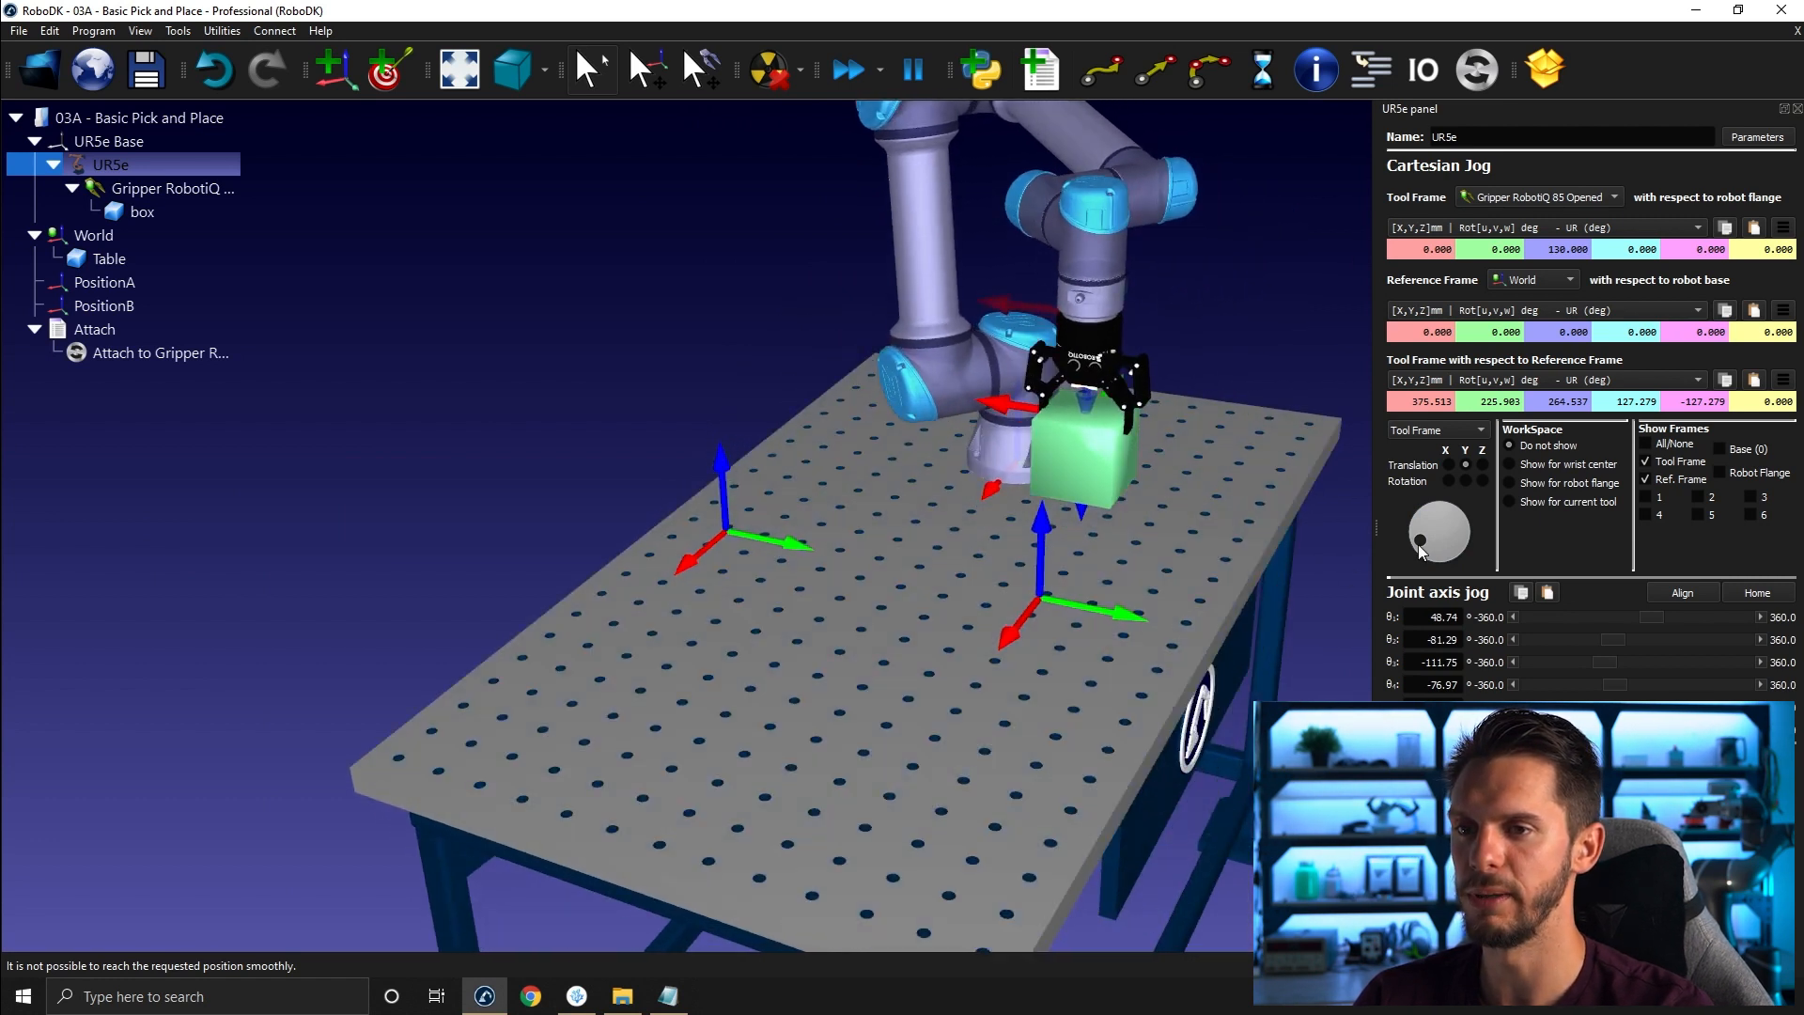
pyautogui.click(1419, 545)
pyautogui.keyDown('alt'); pyautogui.moveTo(994, 412); pyautogui.dragTo(662, 371); pyautogui.keyUp('alt')
pyautogui.keyDown('alt'); pyautogui.moveTo(720, 450); pyautogui.dragTo(714, 509); pyautogui.keyUp('alt')
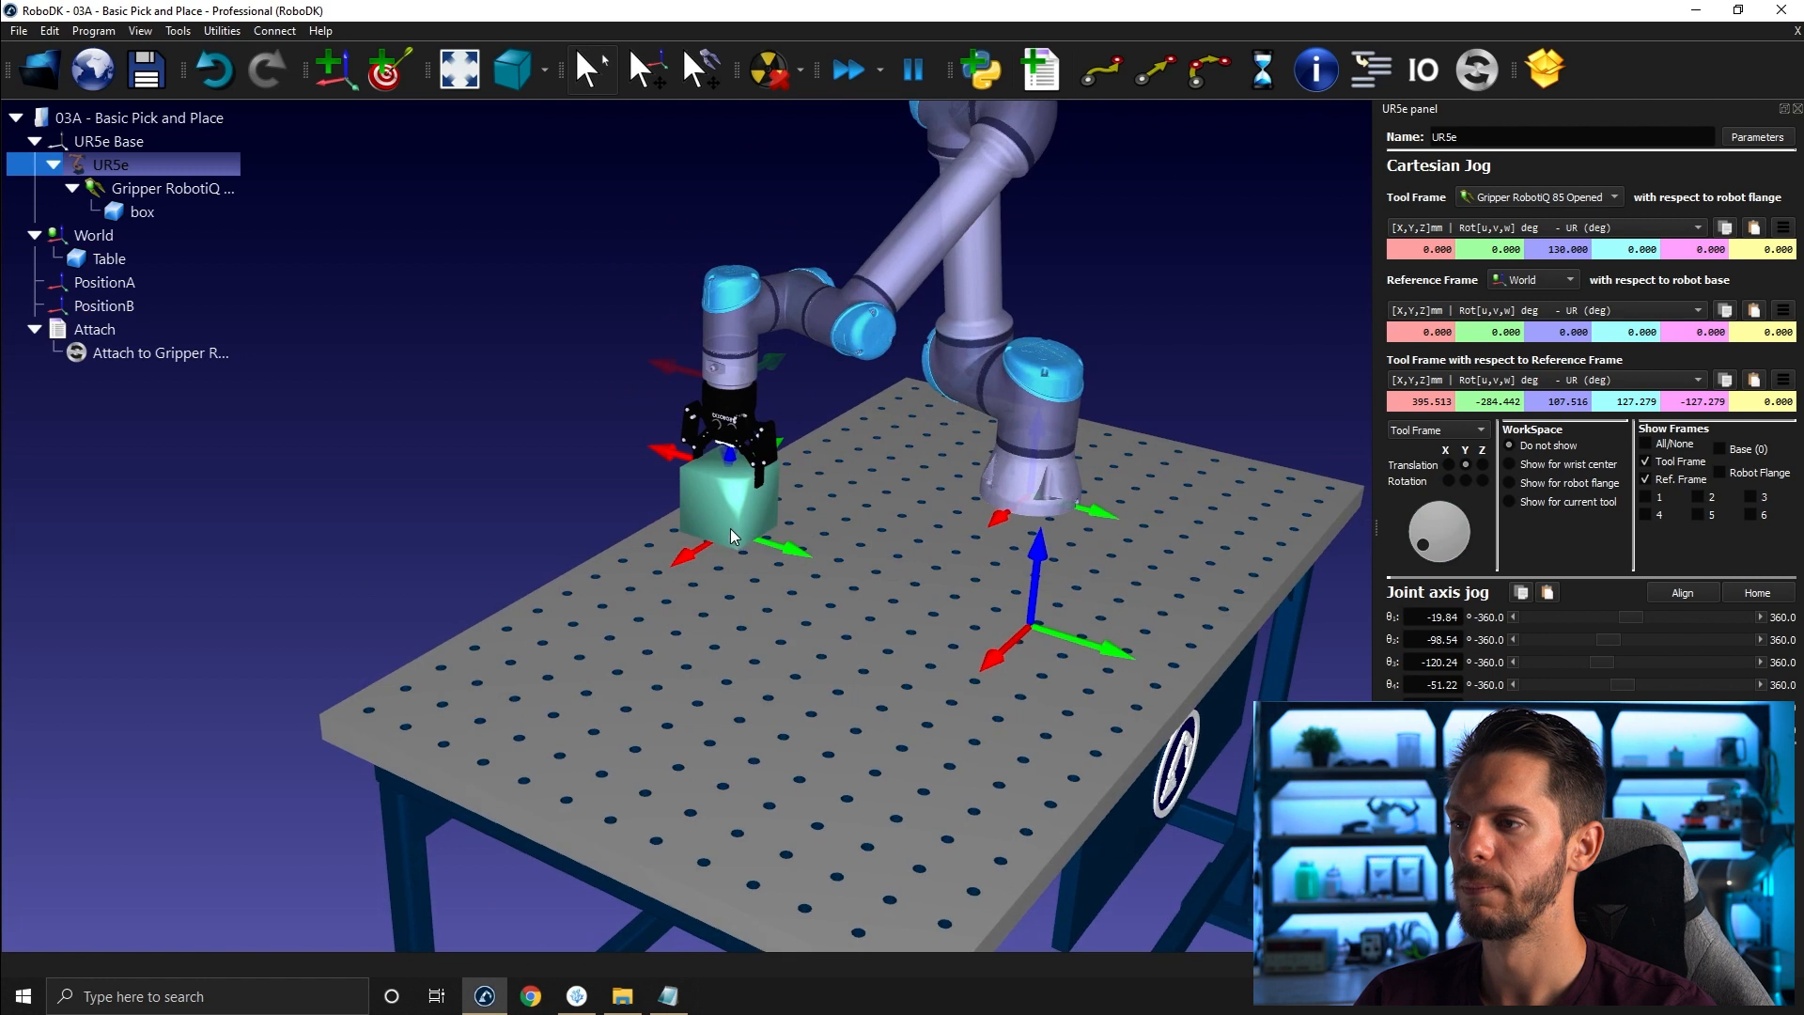
pyautogui.scroll(3, 730, 528)
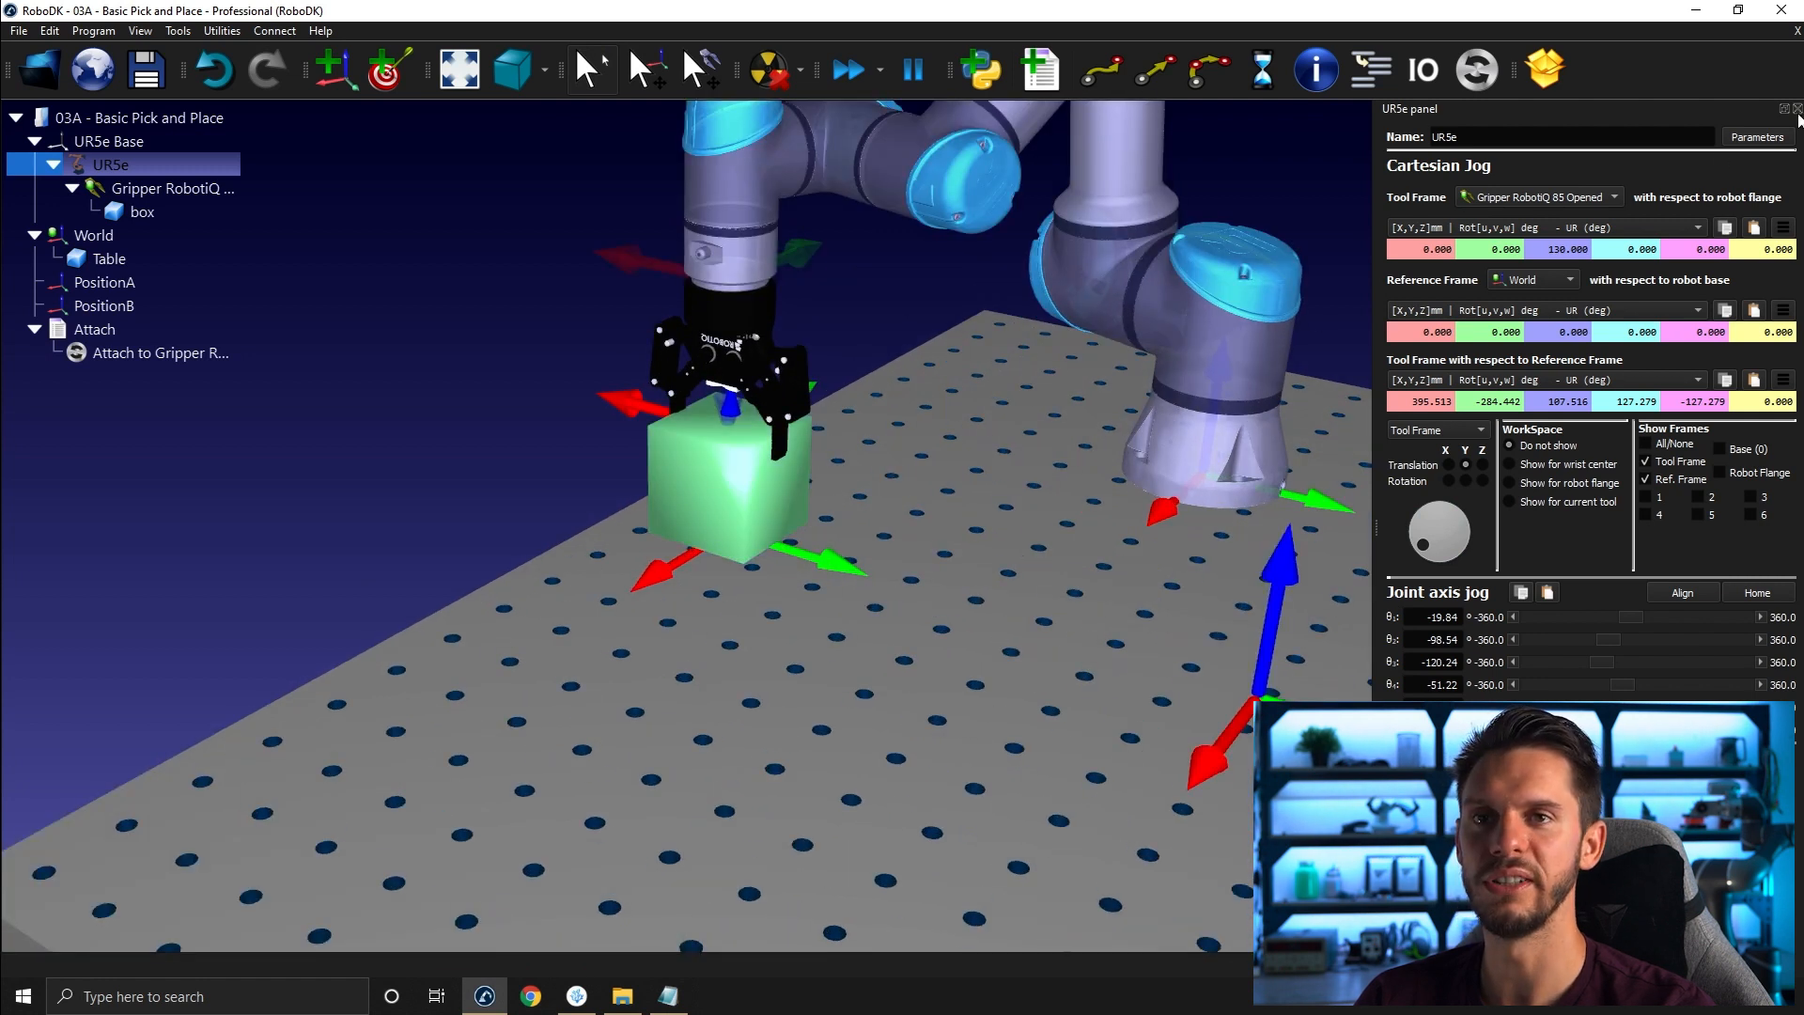
pyautogui.click(1798, 109)
pyautogui.scroll(-3, 1555, 223)
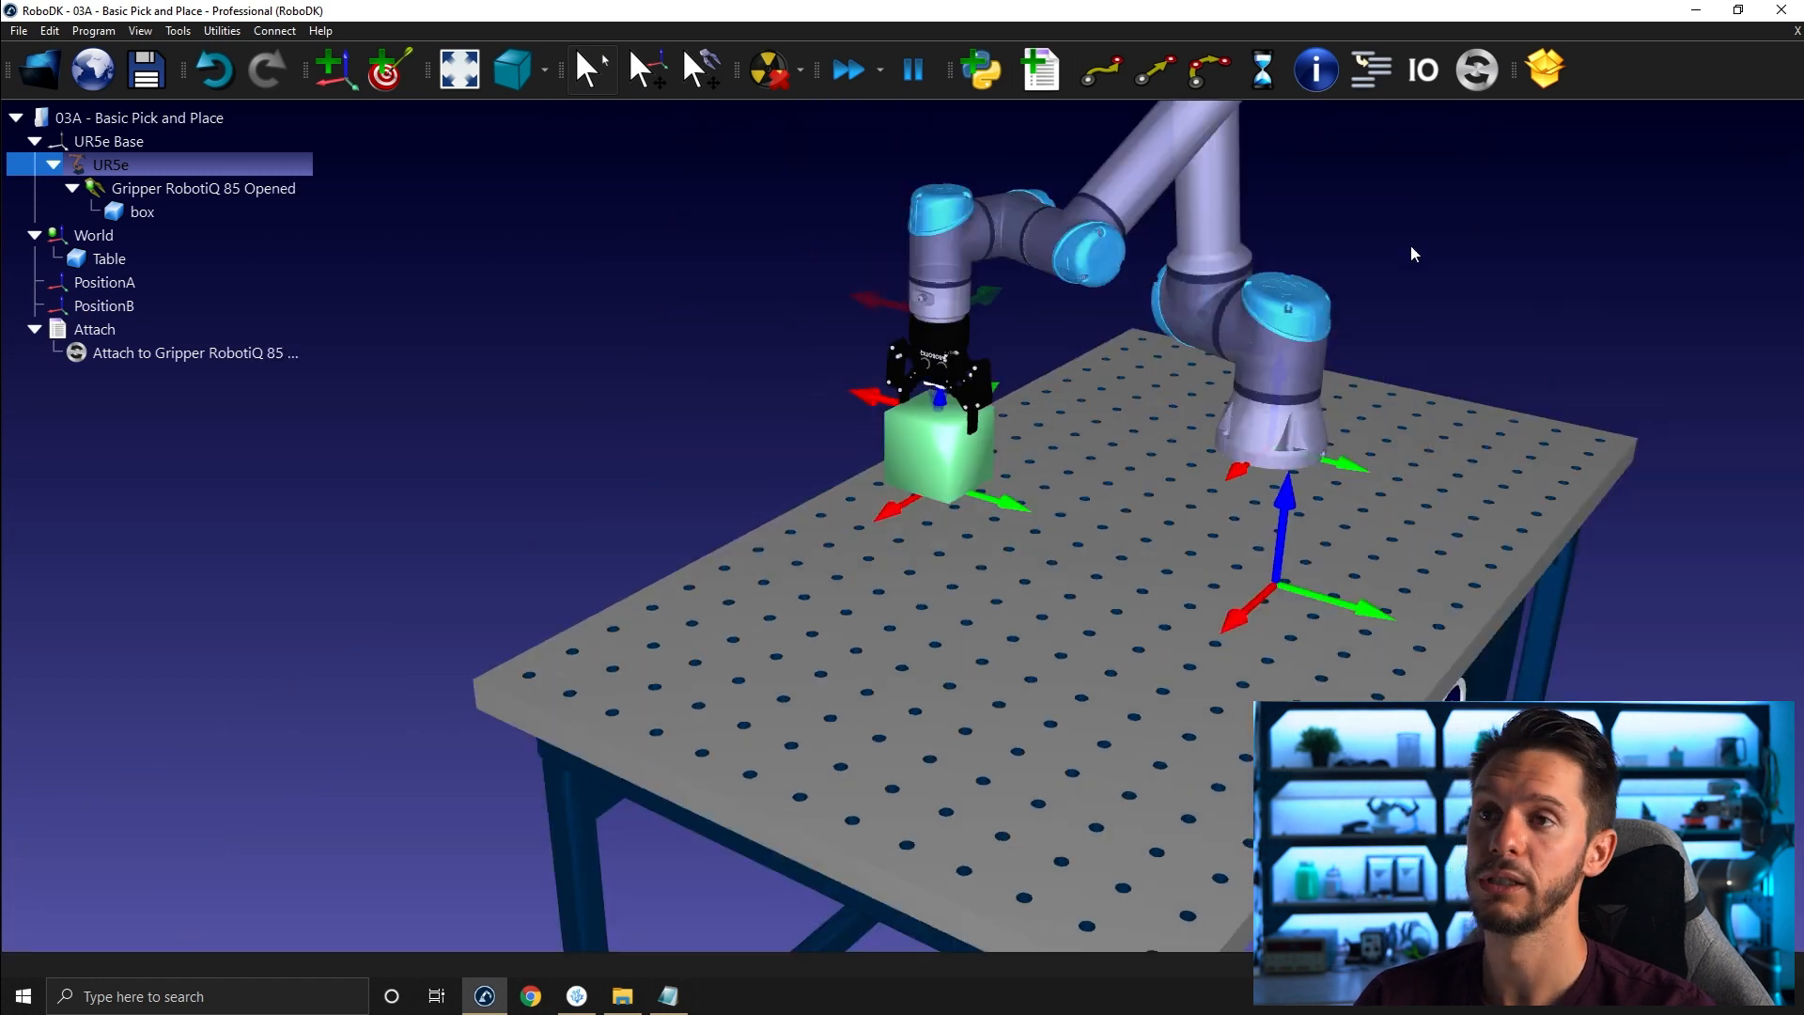
# - Add a new program and rename it Detach
pyautogui.click(1555, 224)
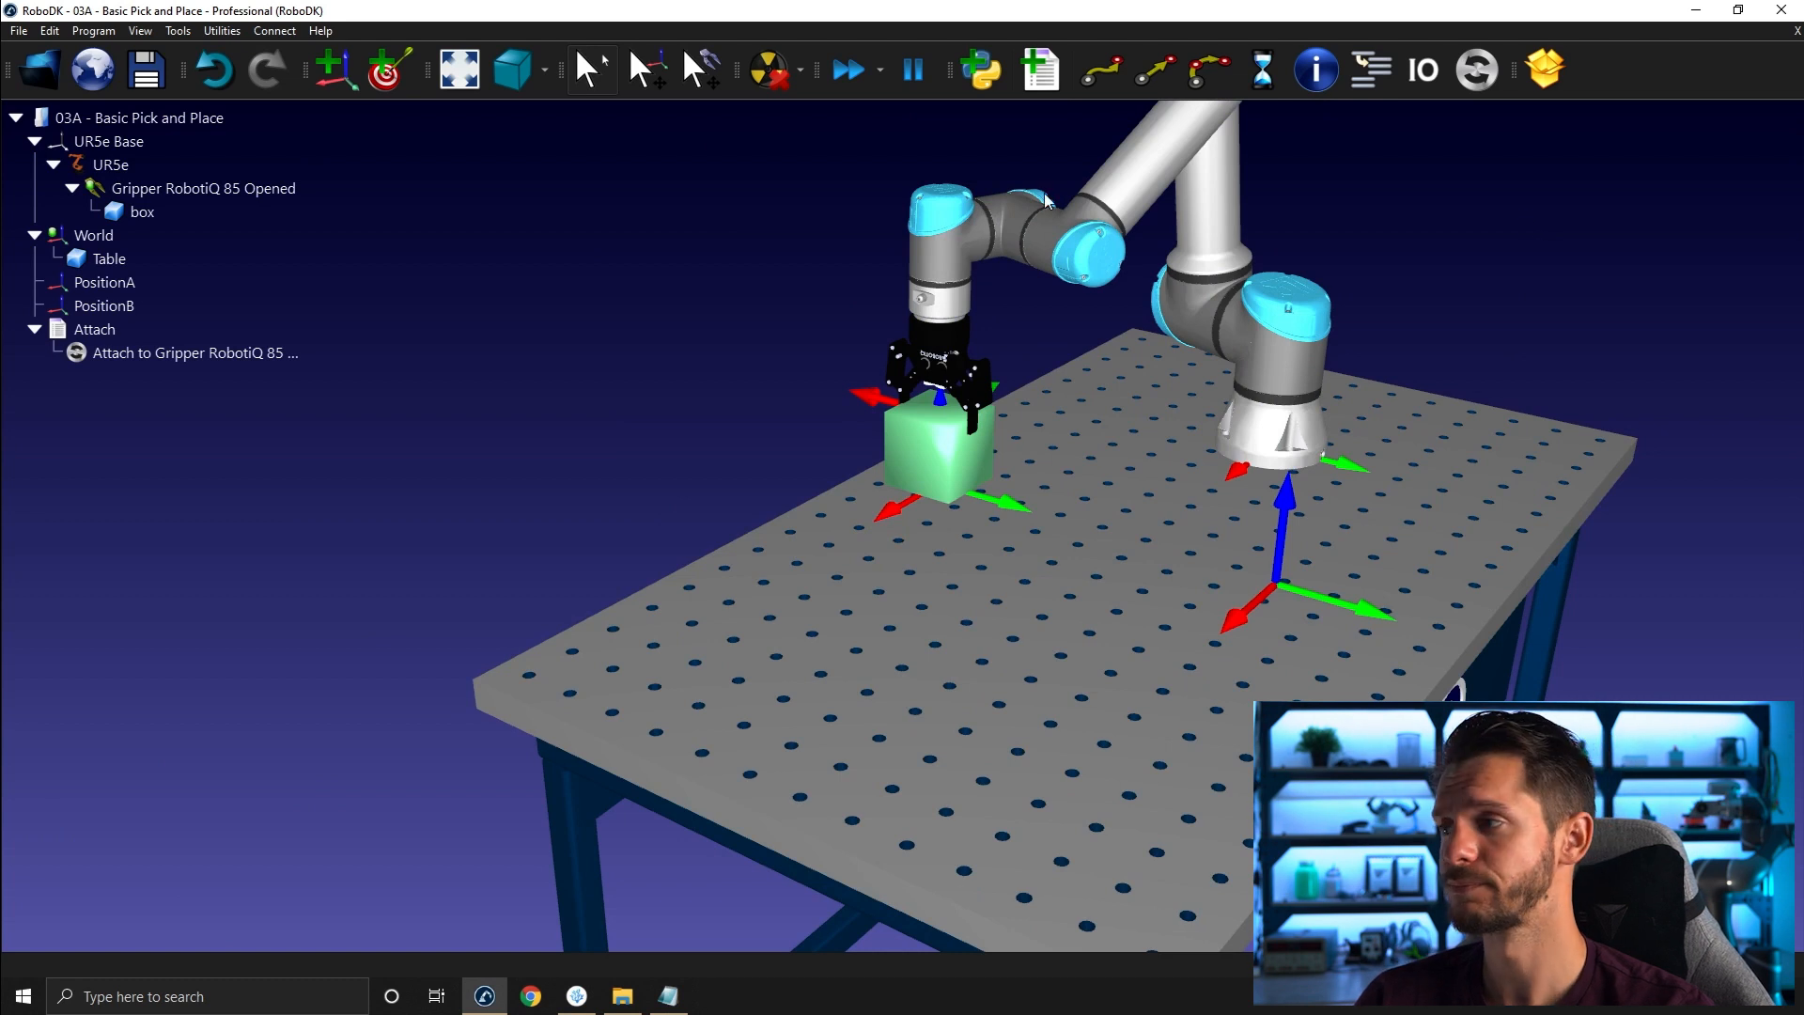
pyautogui.click(1041, 70)
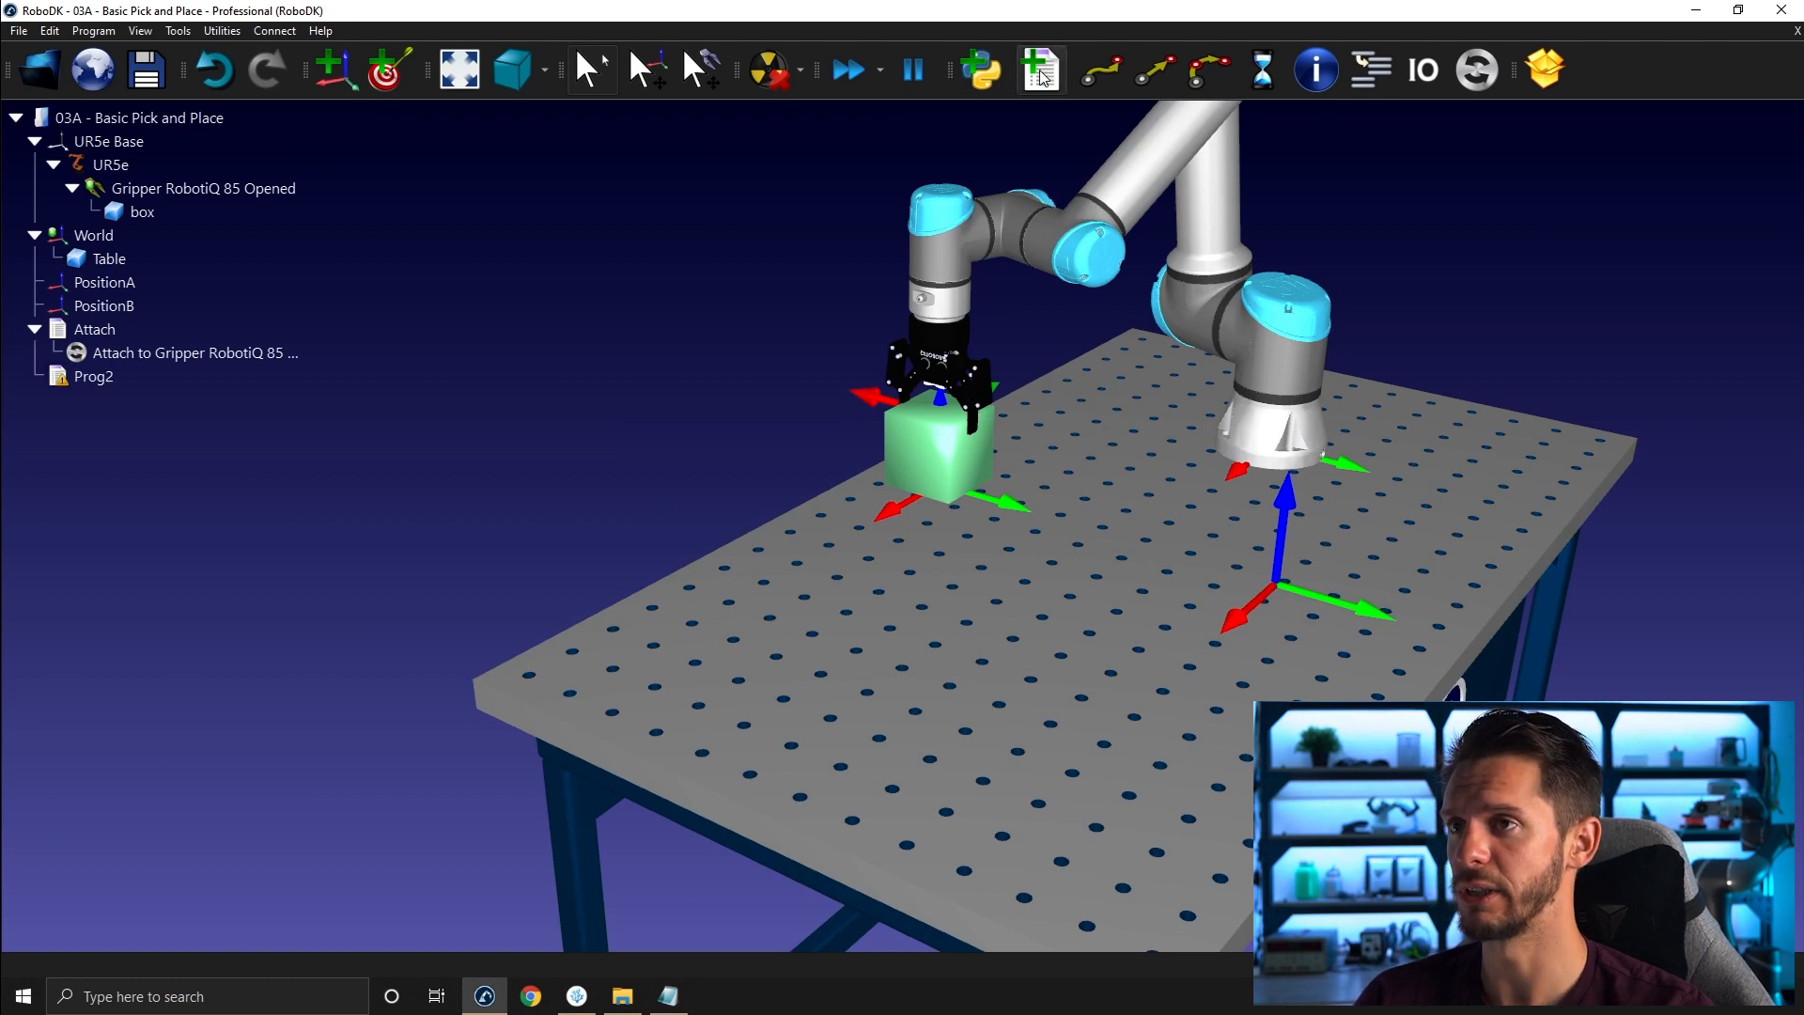
pyautogui.click(154, 378)
pyautogui.press('F2')
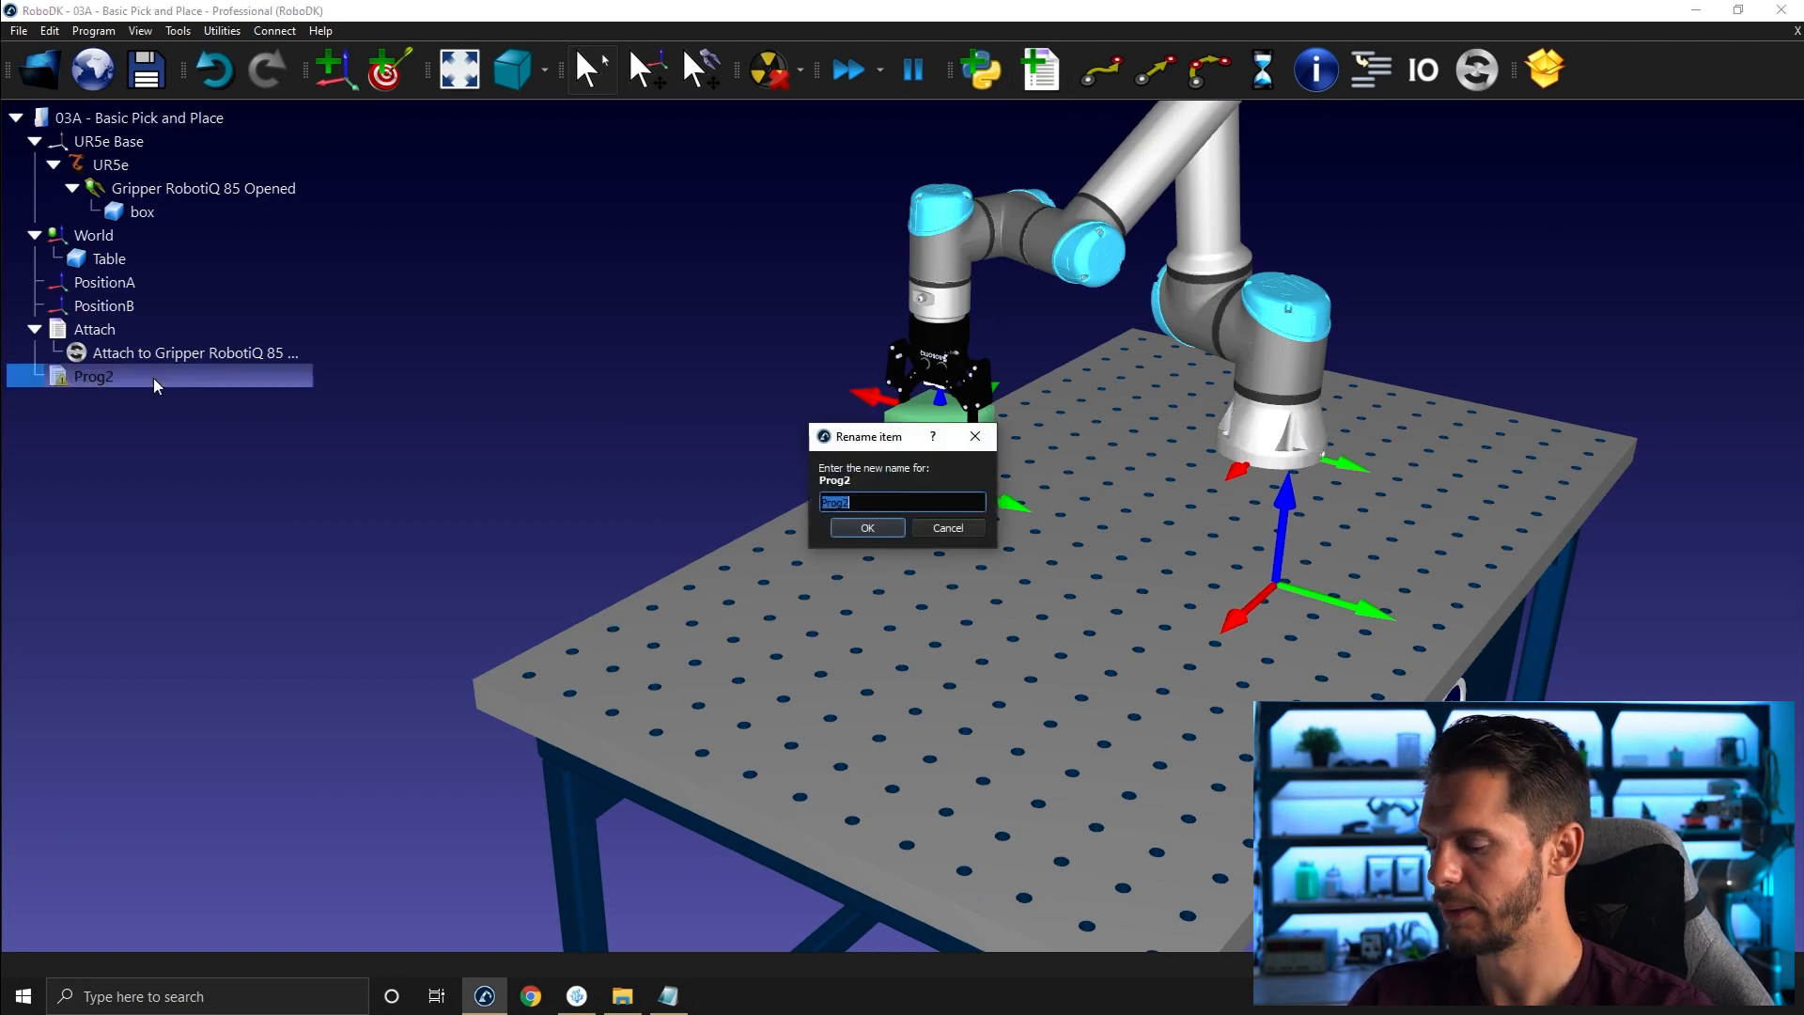
pyautogui.write('Detach')
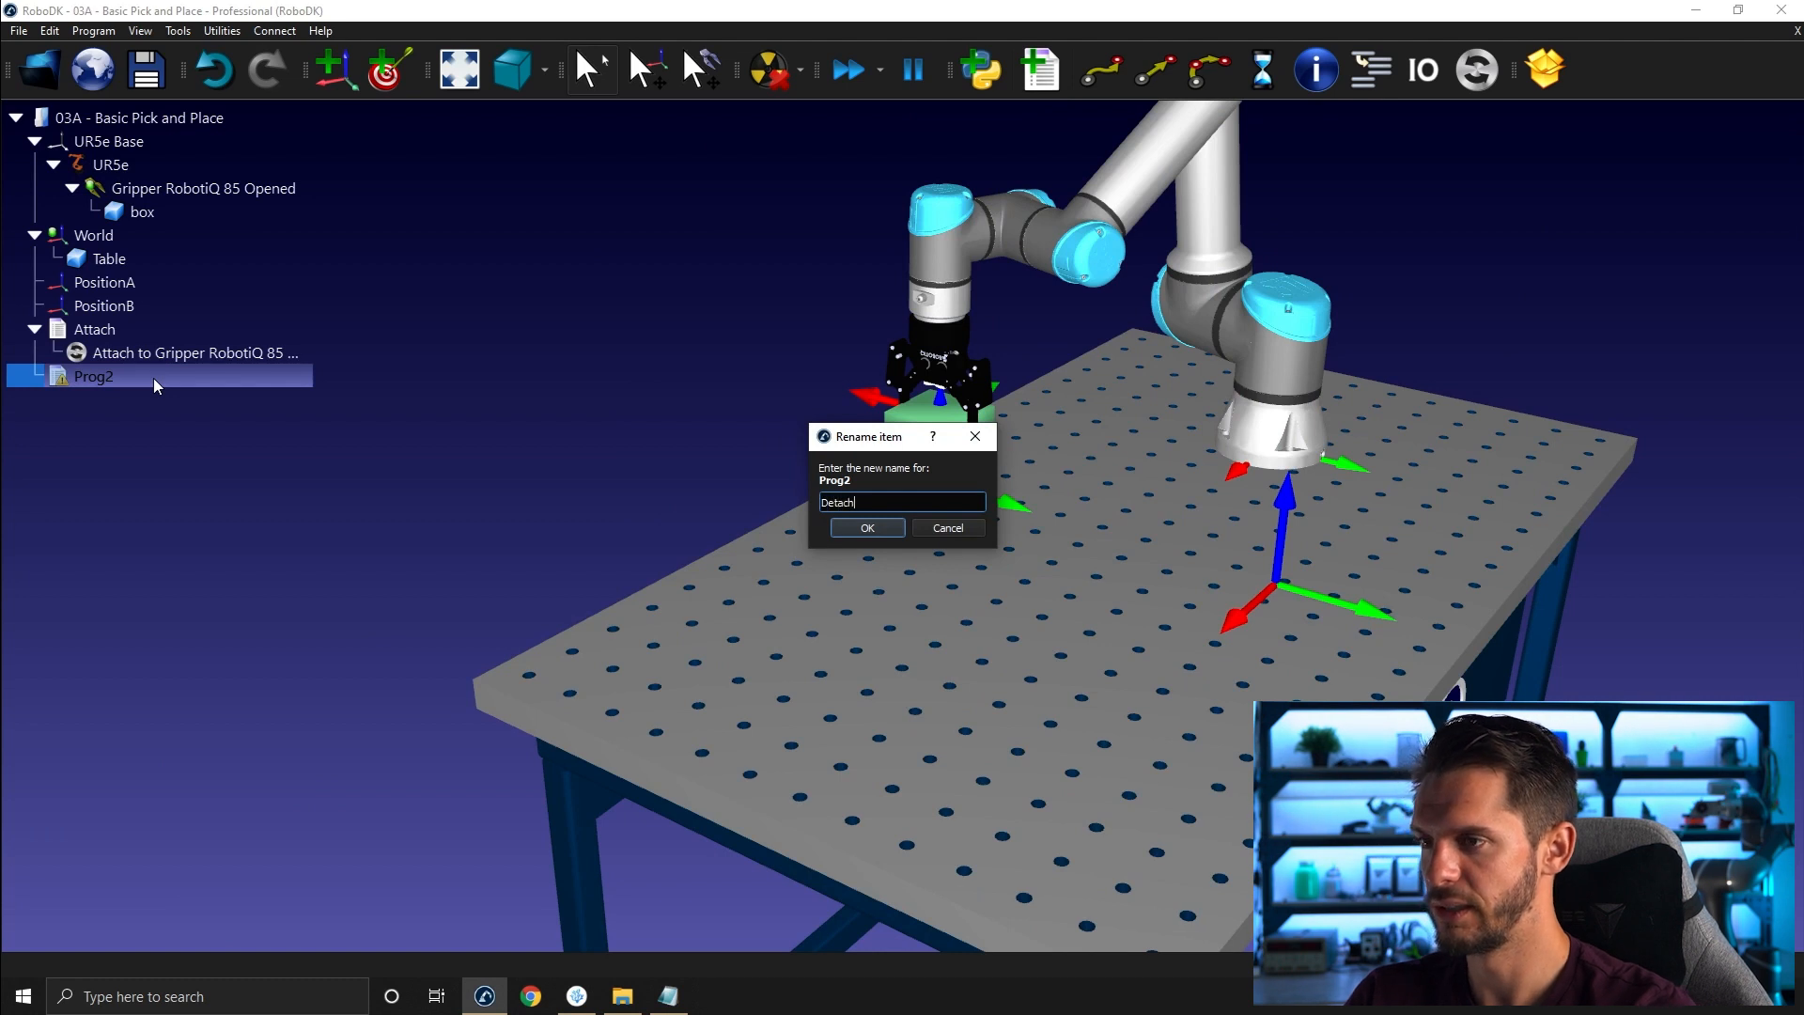
pyautogui.press('Return')
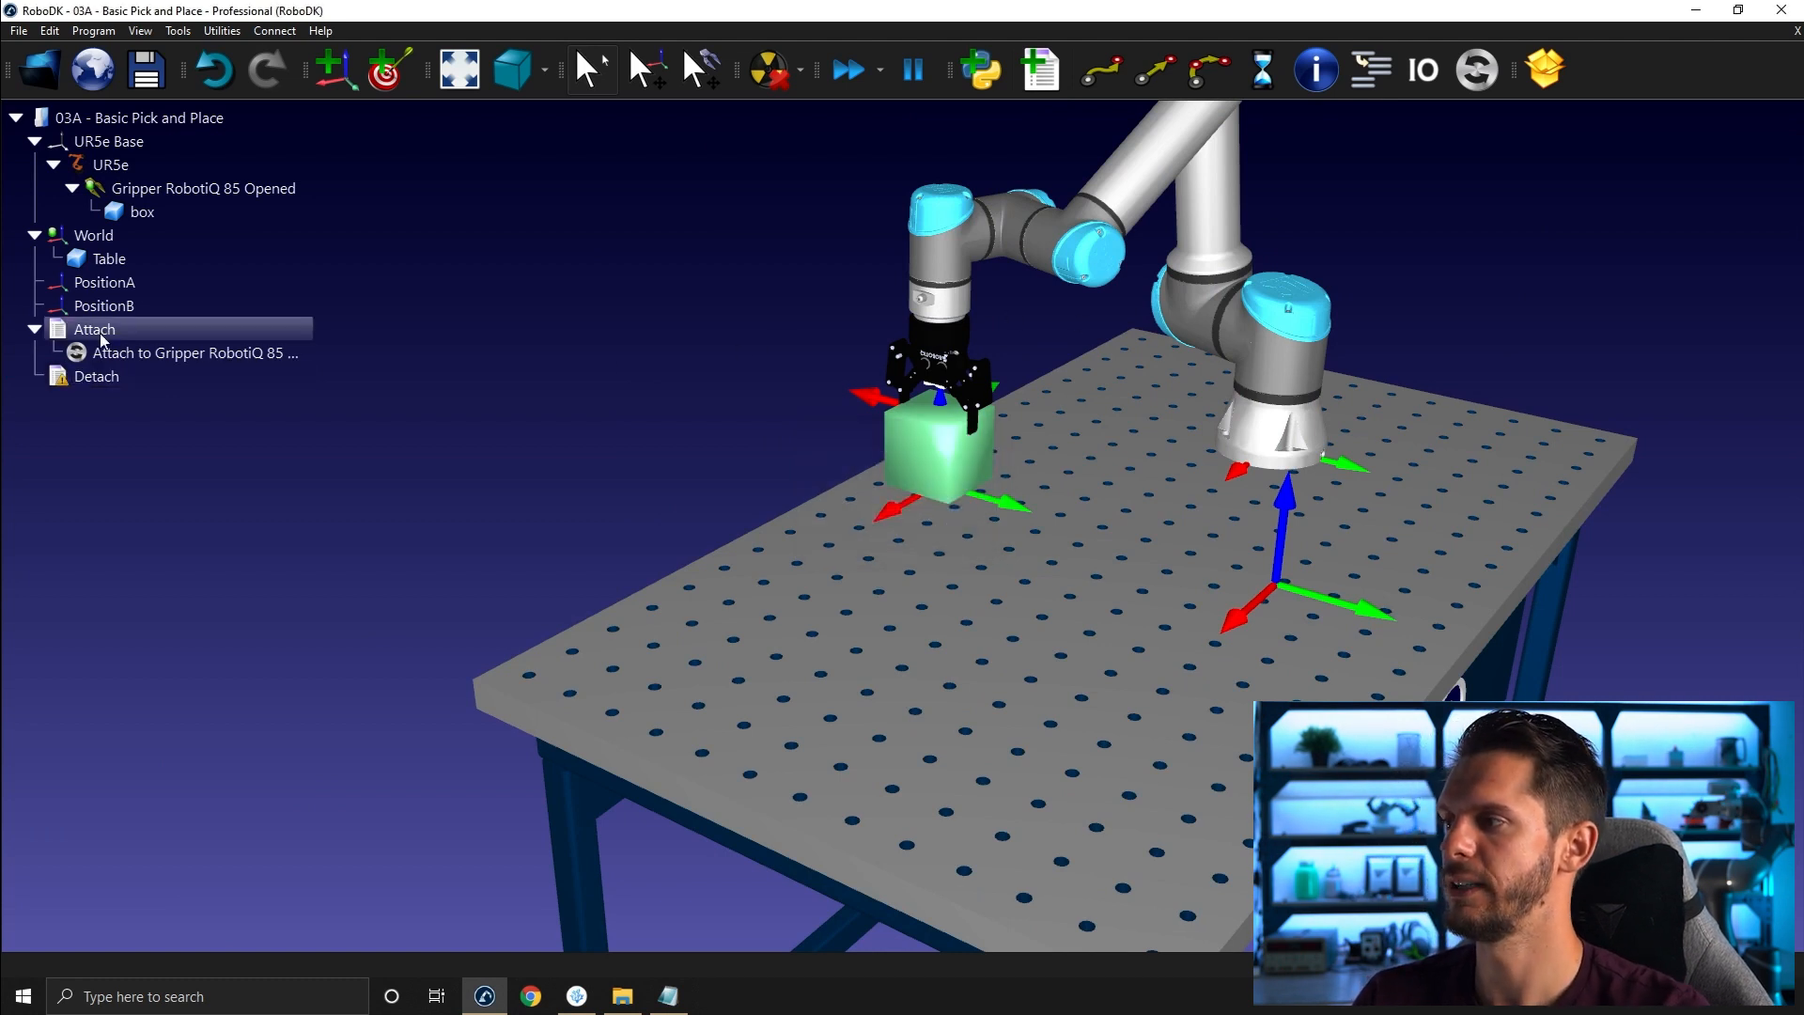
# - Add a simulation event instruction to the Detach program that detaches the object and attaches it to PositionB
pyautogui.click(192, 376)
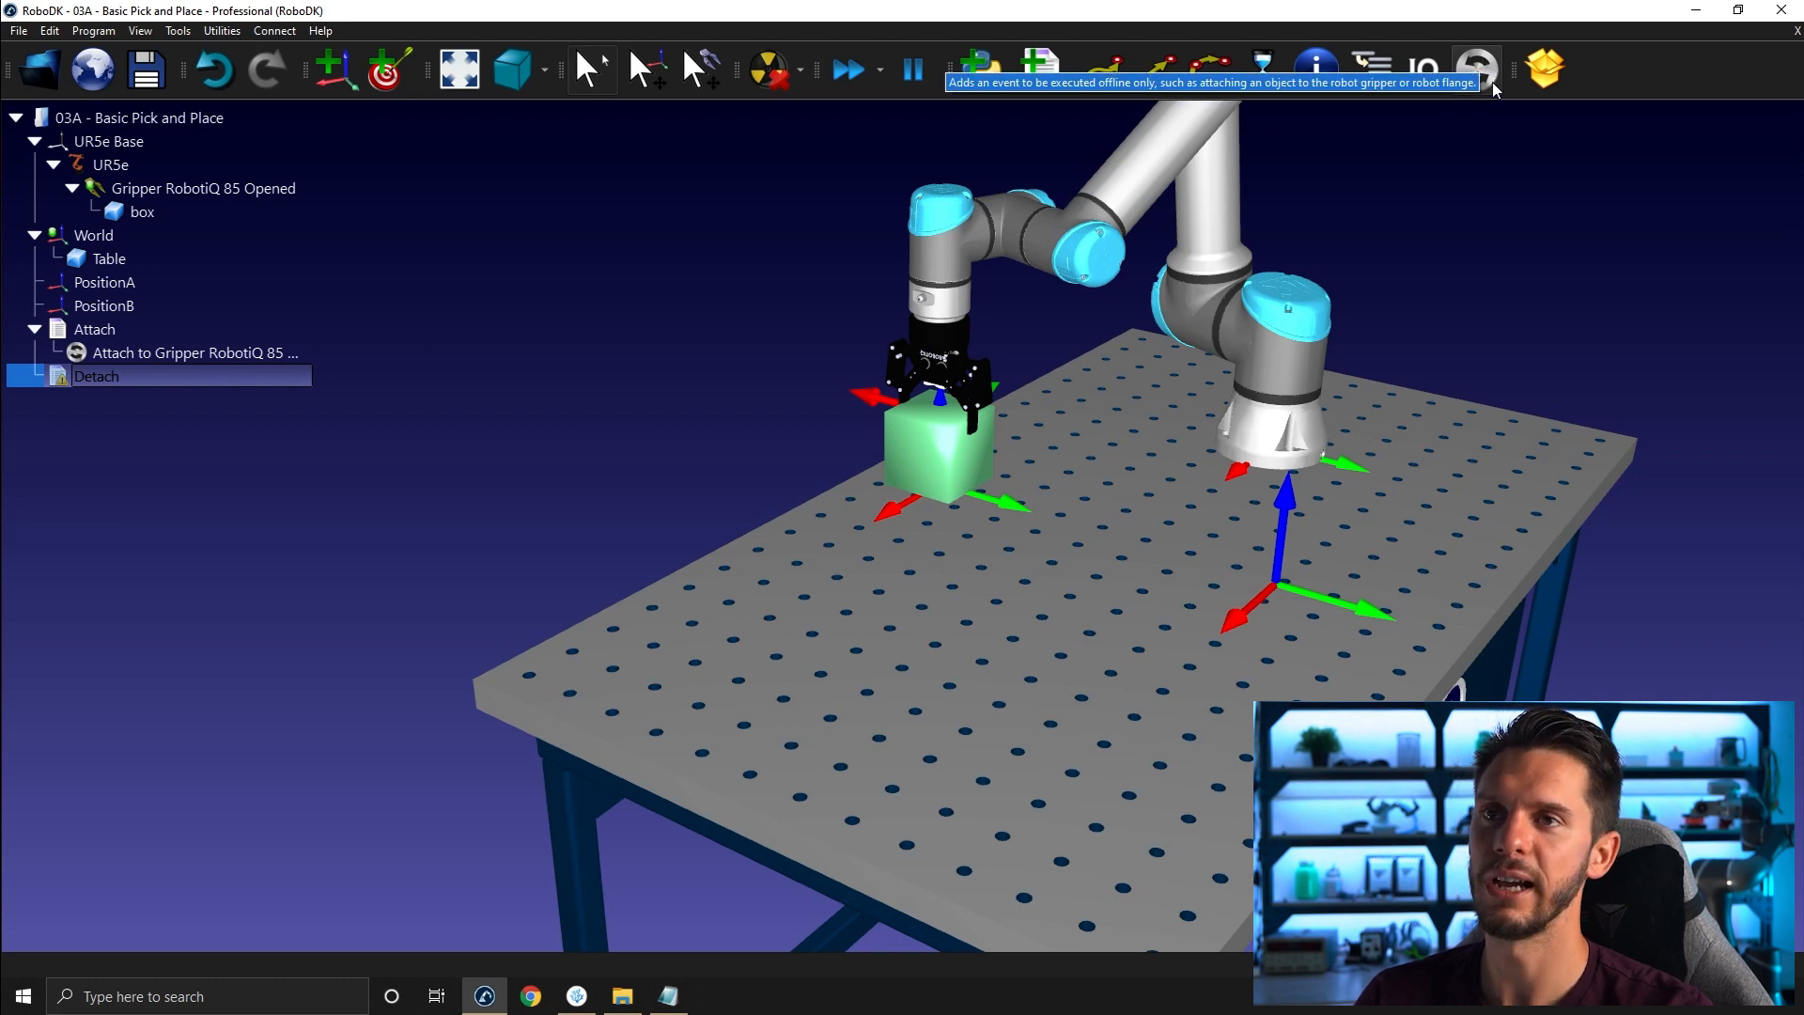
pyautogui.rightClick(200, 385)
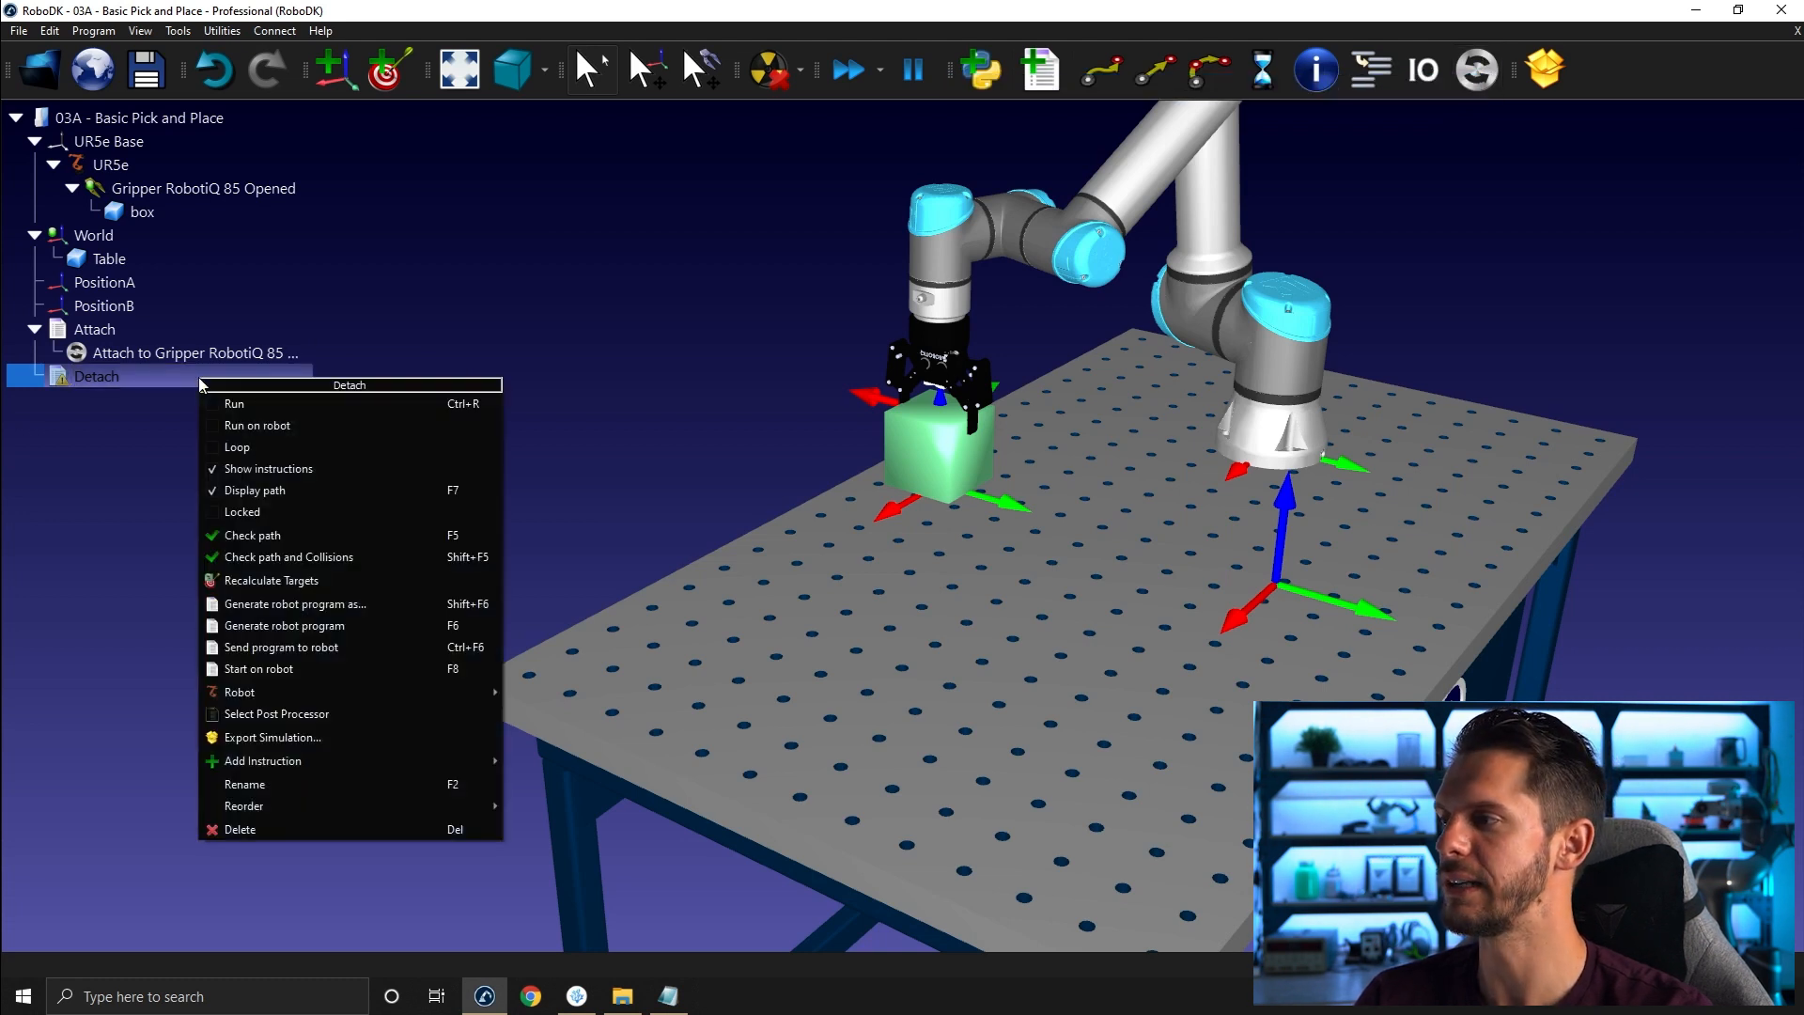
pyautogui.moveTo(298, 759)
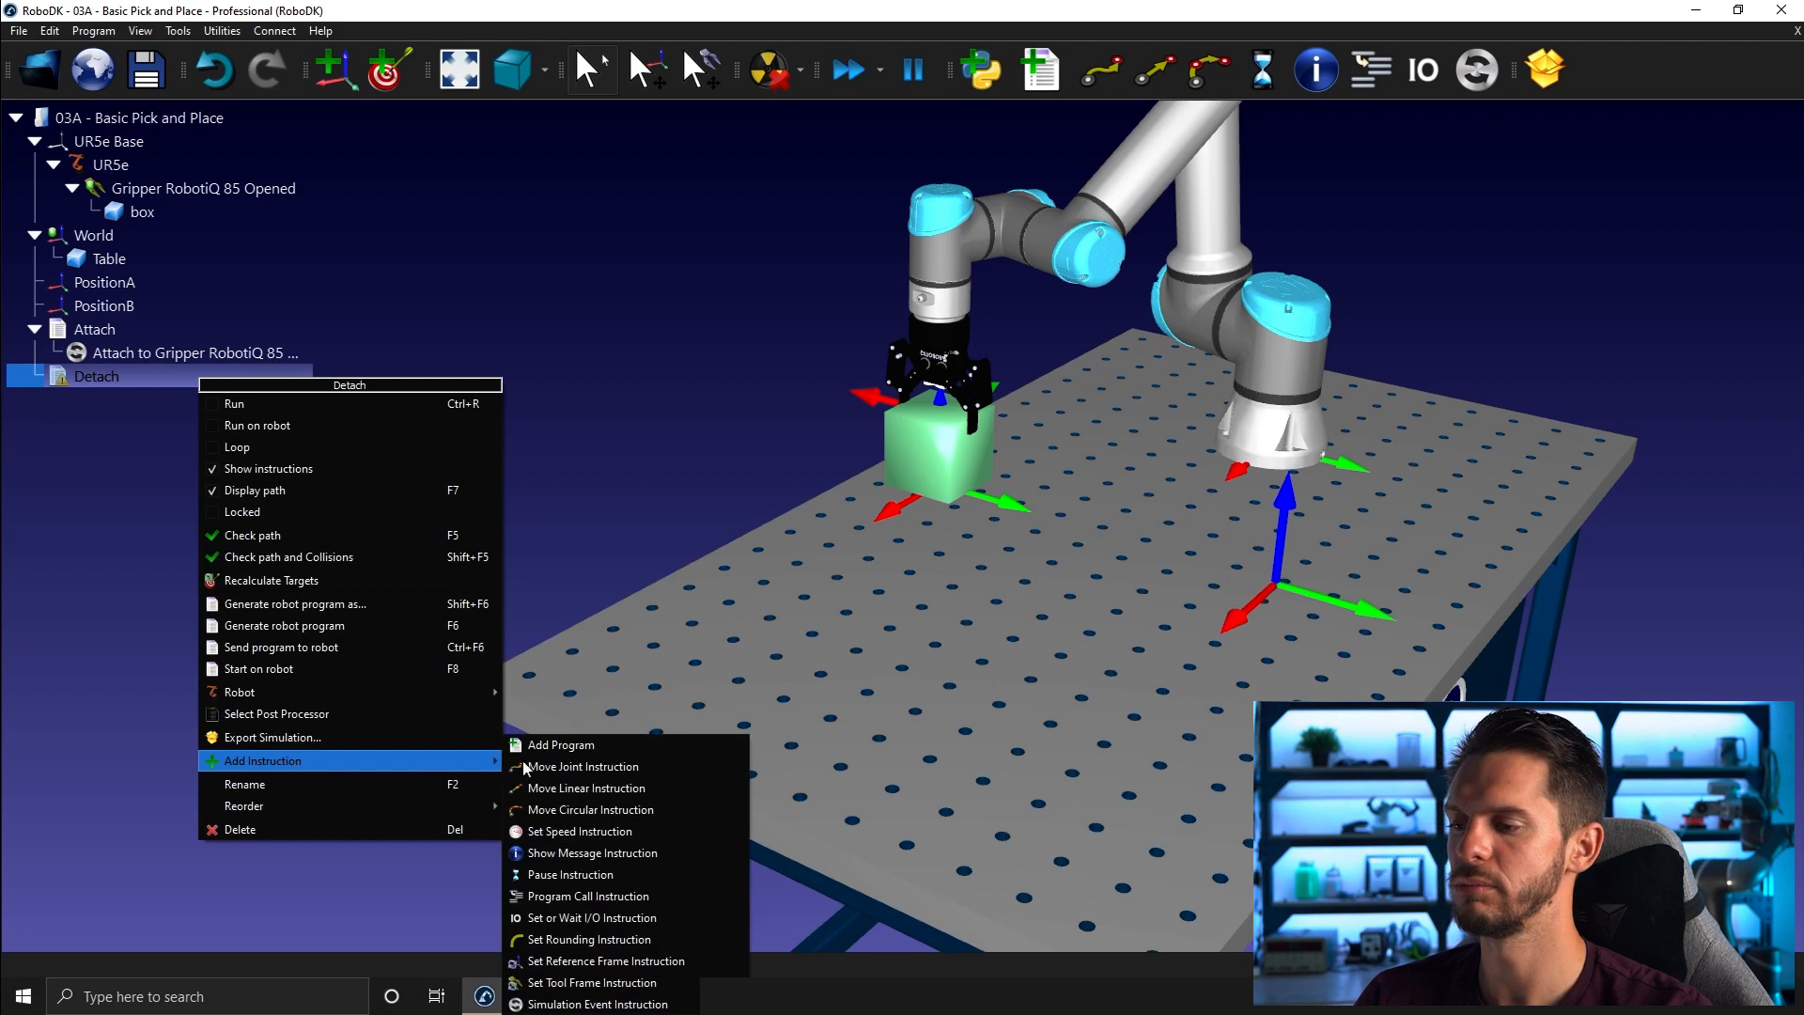
pyautogui.click(578, 1003)
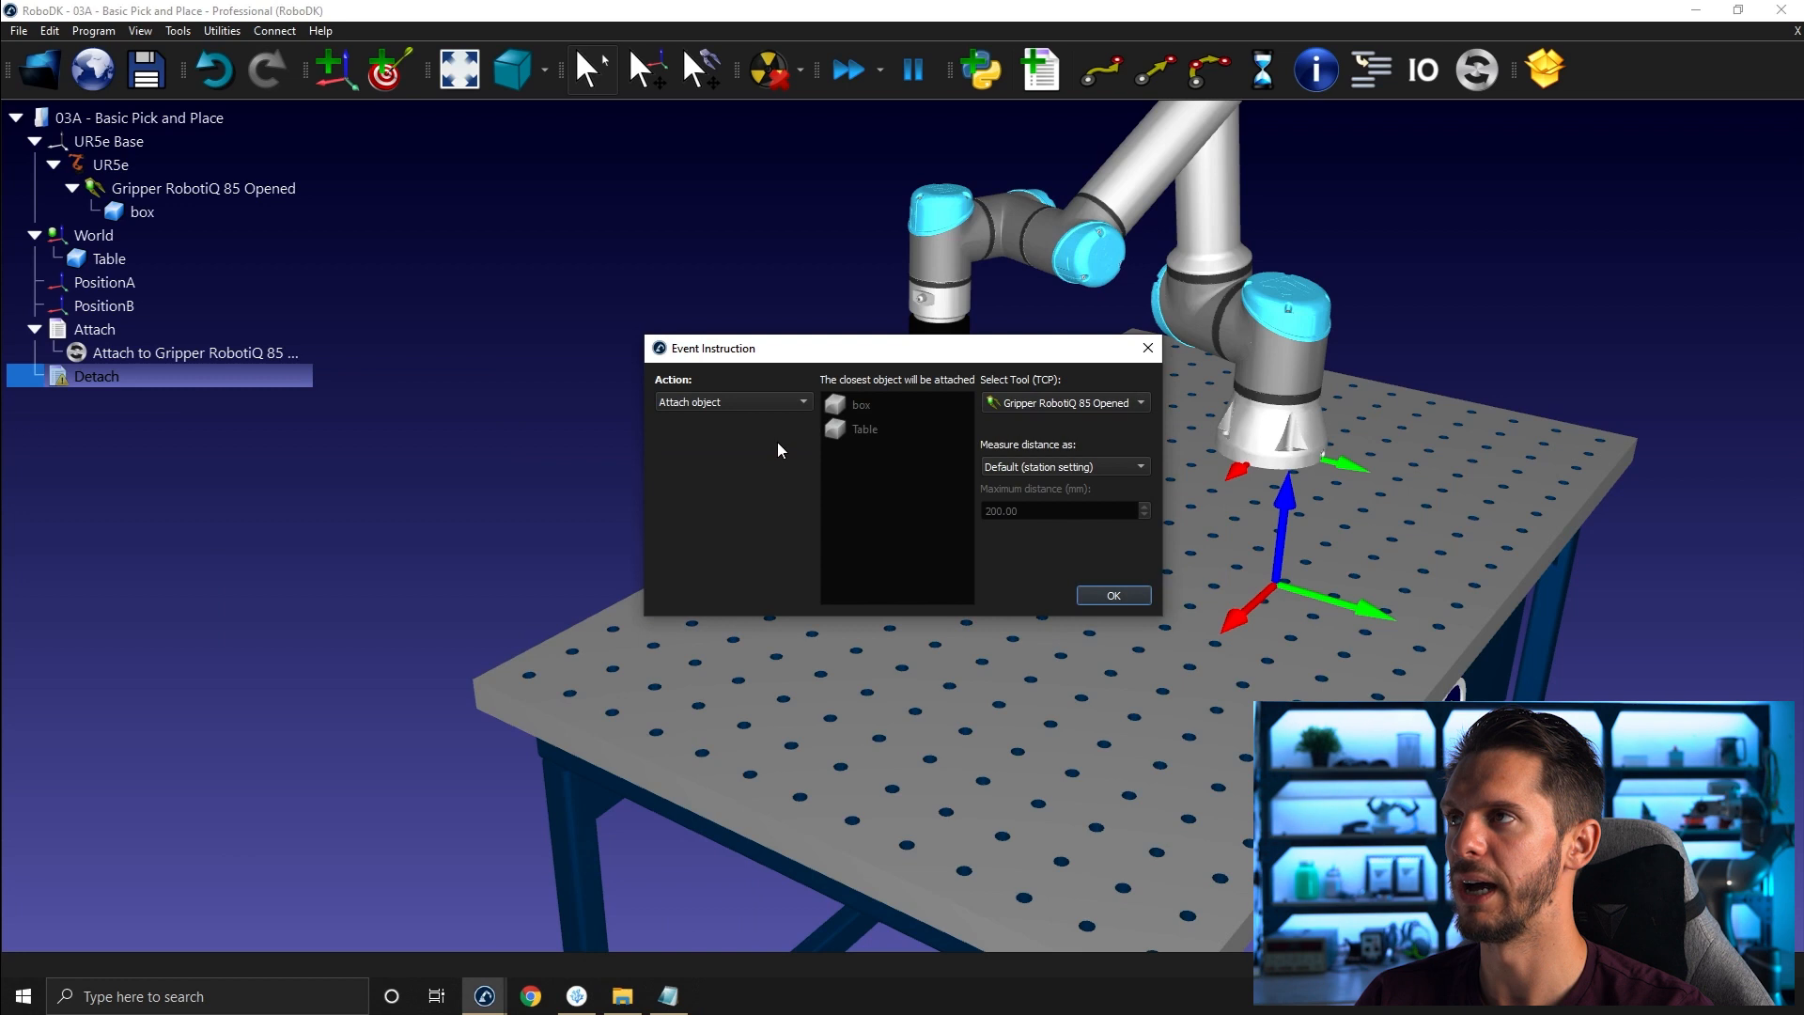
pyautogui.click(693, 402)
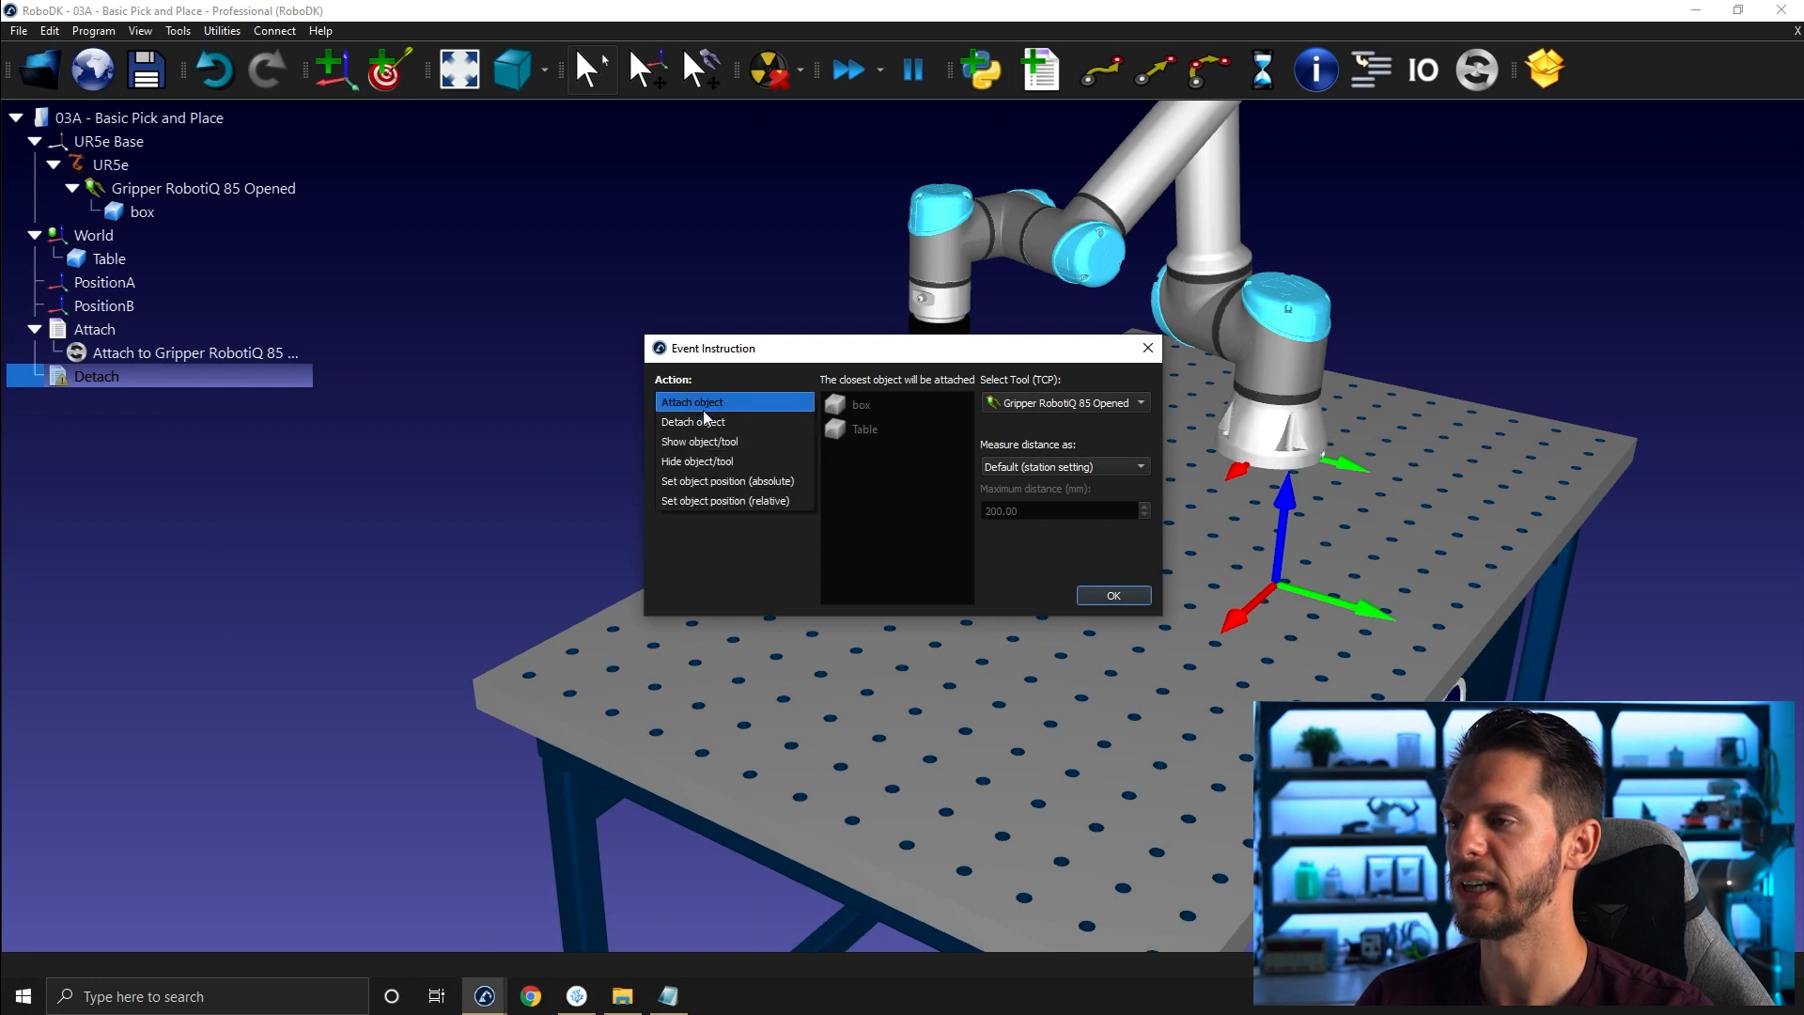
pyautogui.click(726, 422)
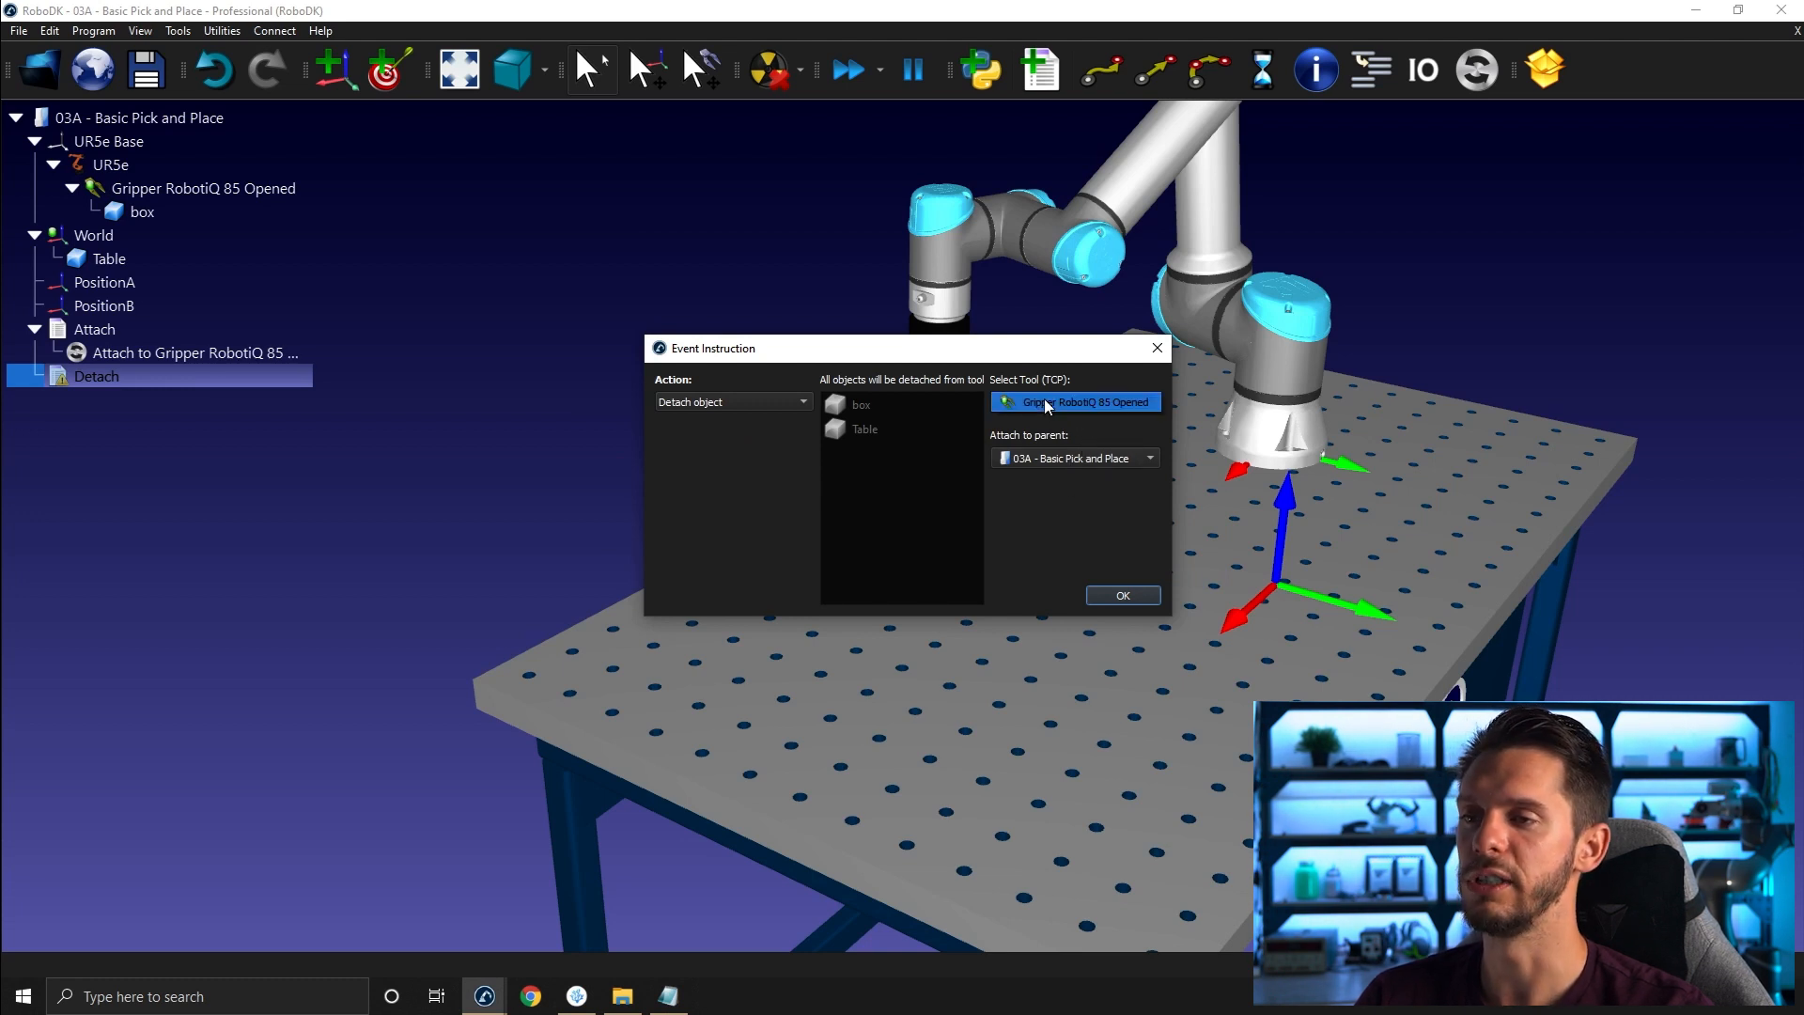
pyautogui.click(1015, 459)
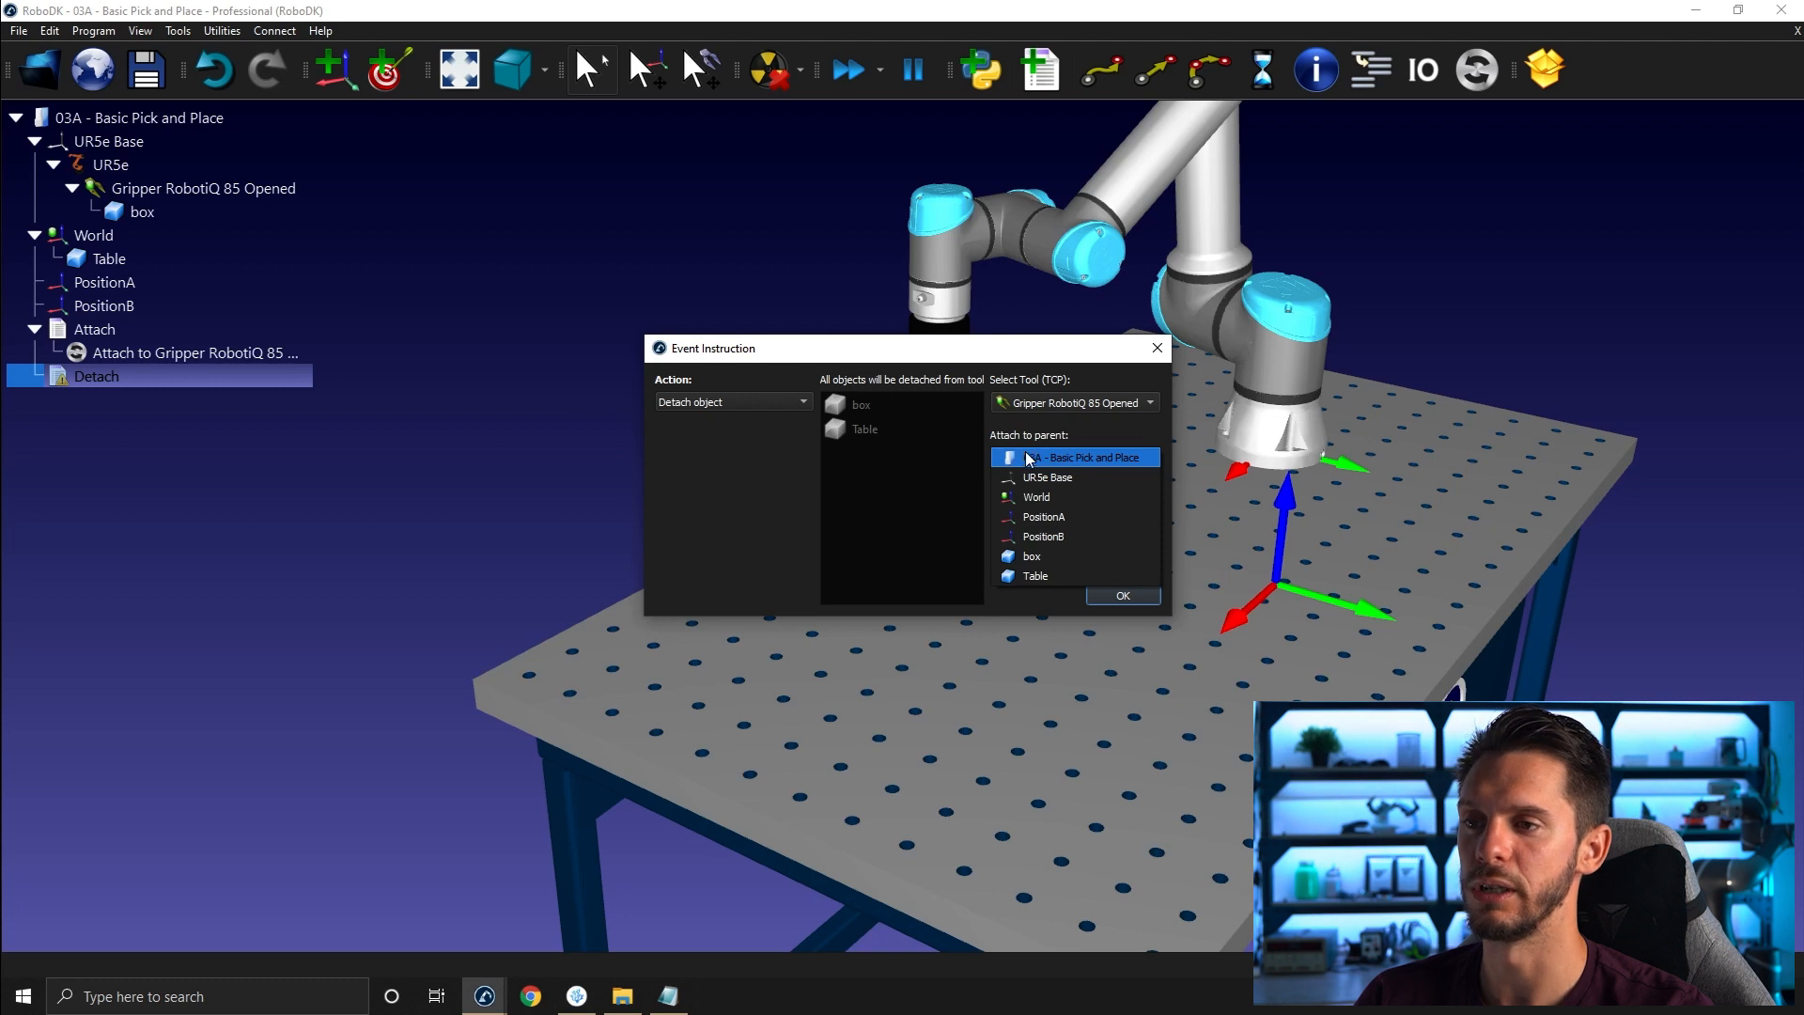
pyautogui.click(1041, 444)
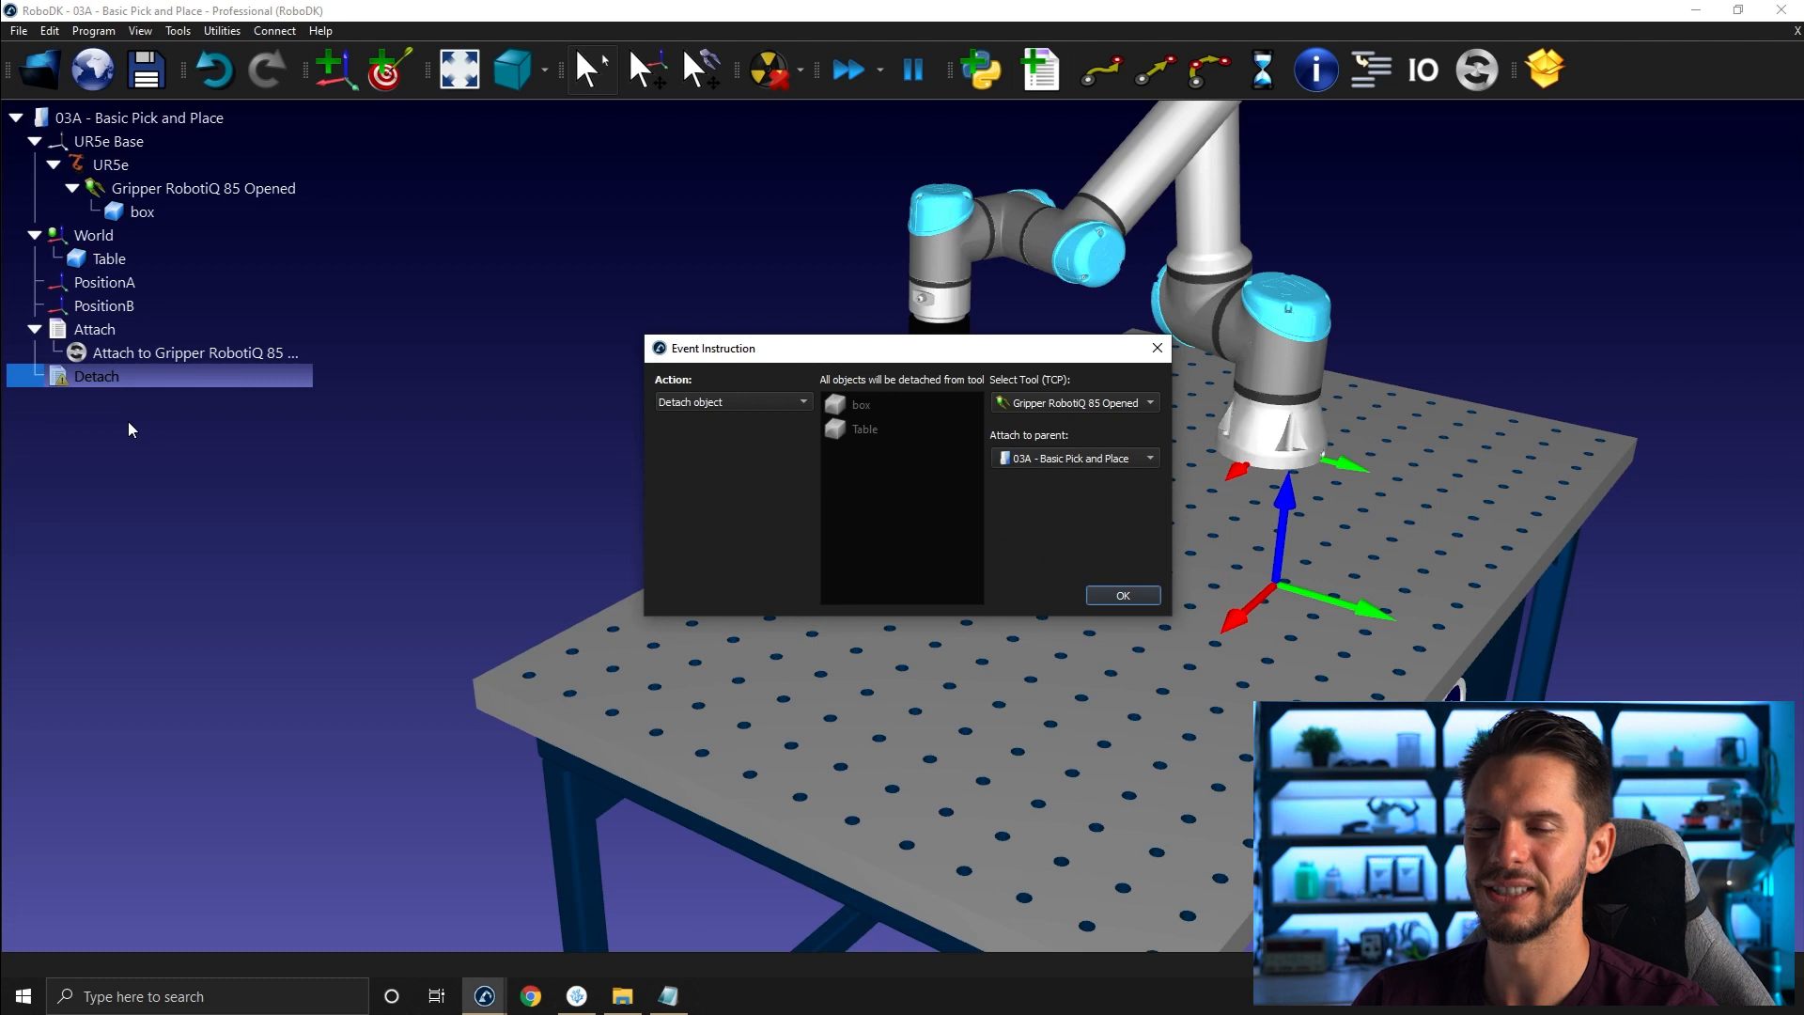
pyautogui.click(1030, 464)
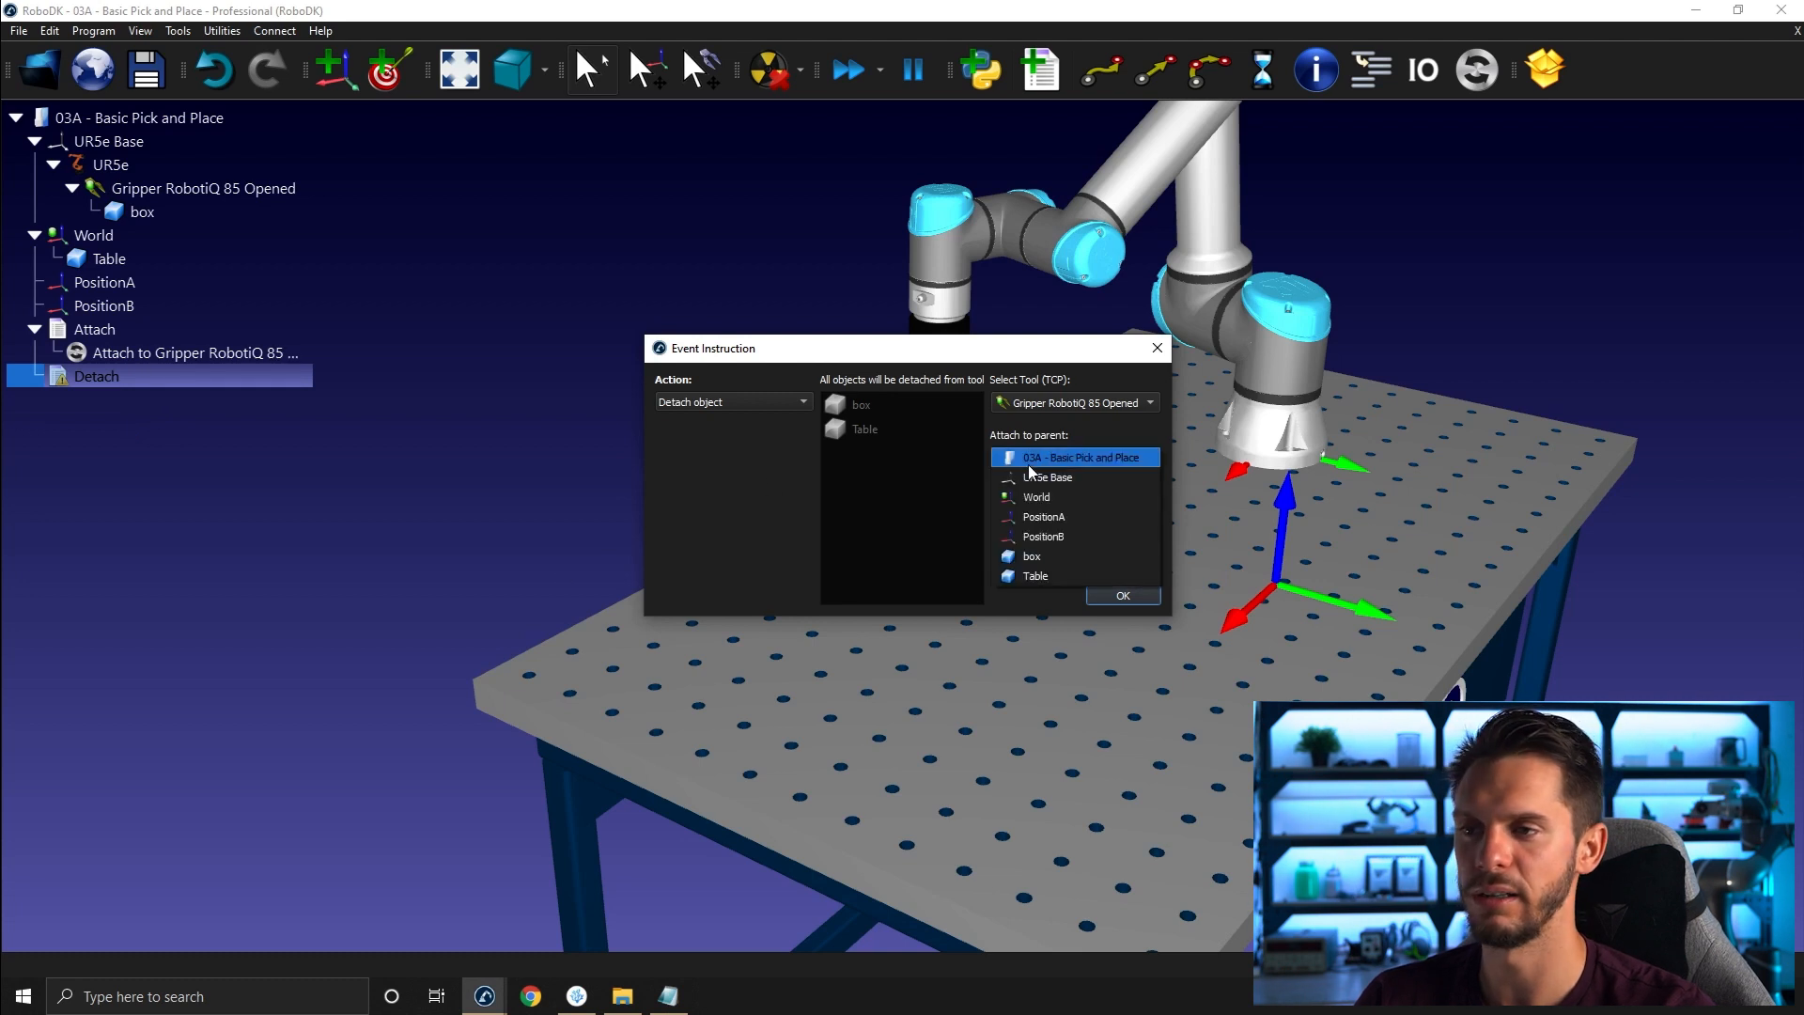
pyautogui.click(1070, 535)
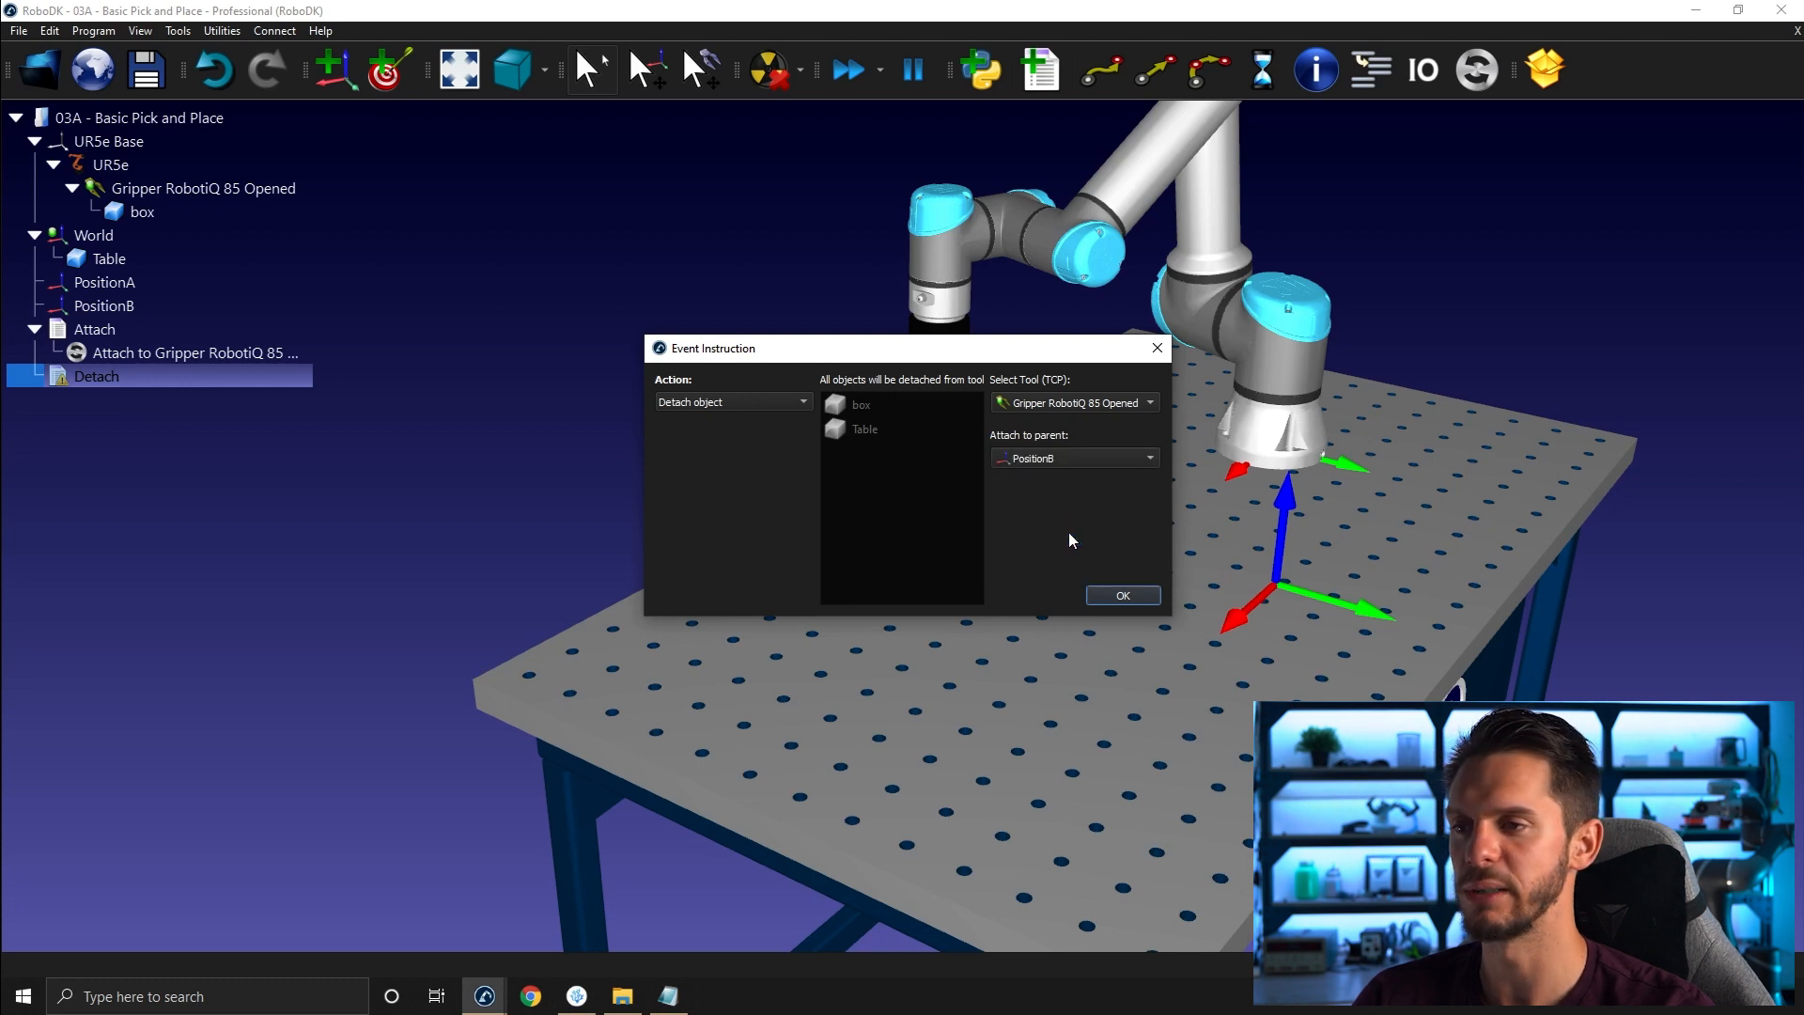
pyautogui.click(1143, 601)
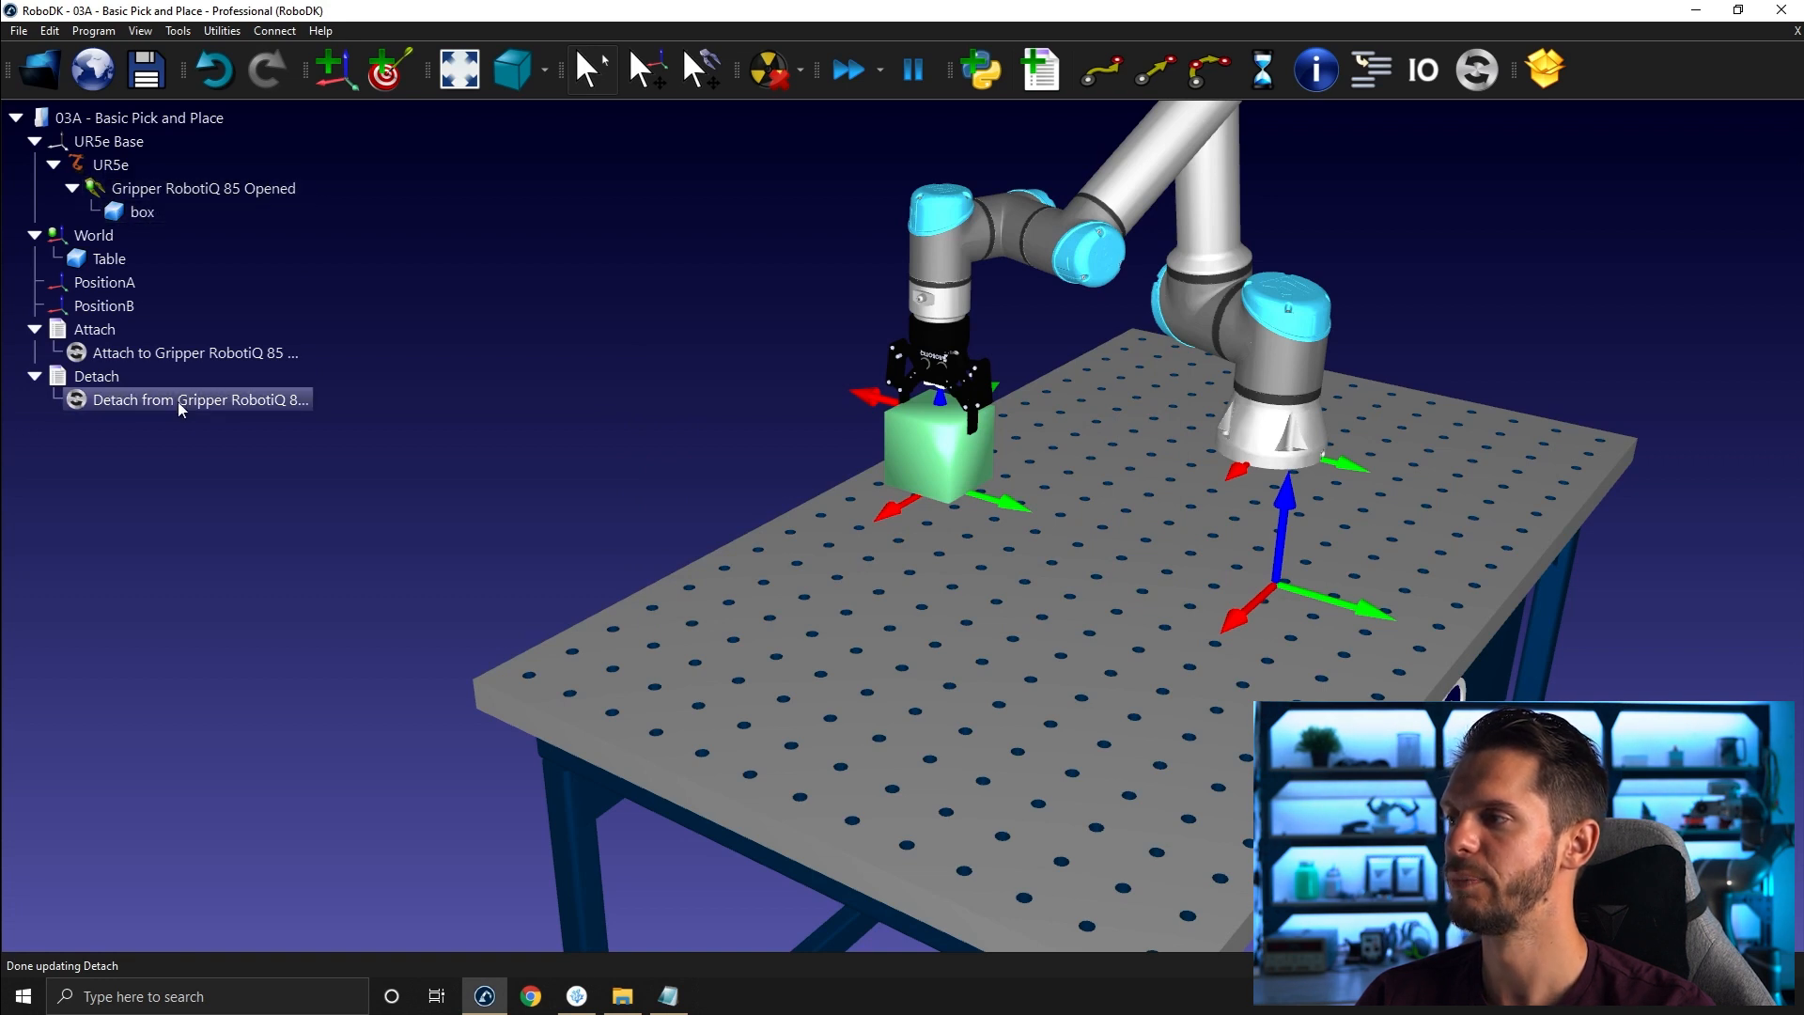
# - Run the Detach program and reopen its detach instruction to review its settings
pyautogui.doubleClick(102, 376)
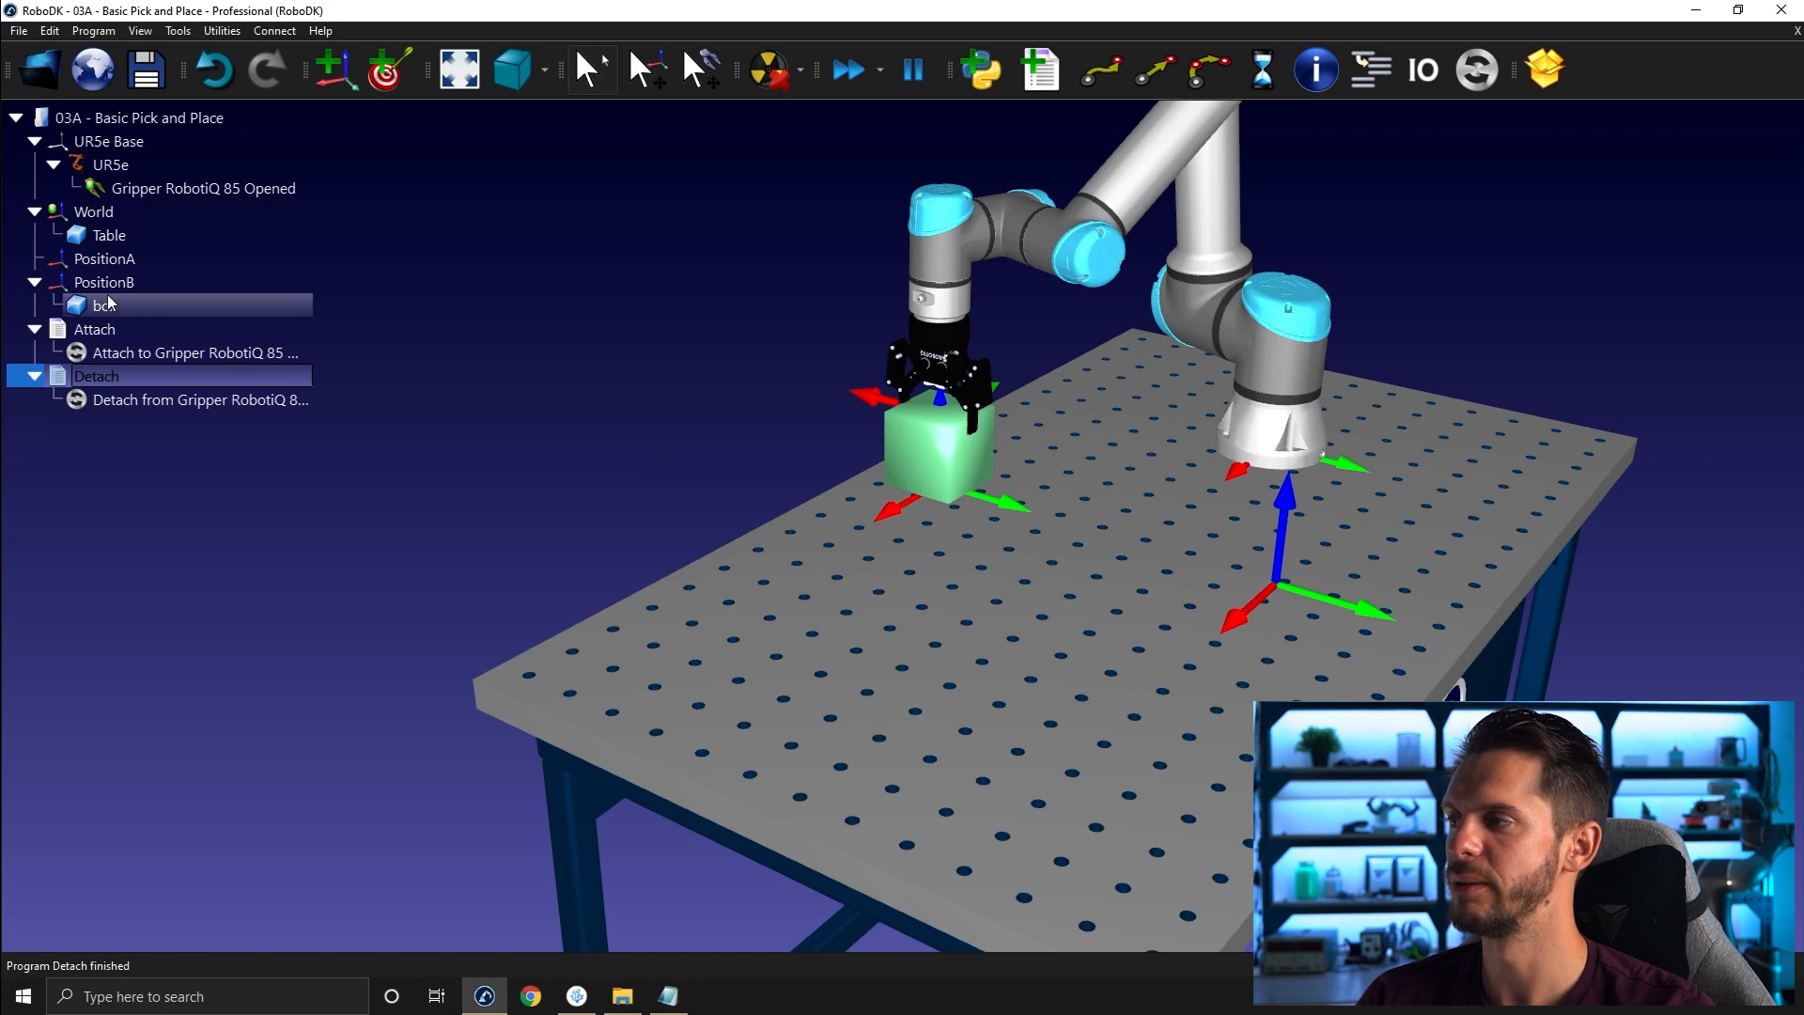
pyautogui.rightClick(157, 404)
pyautogui.click(199, 434)
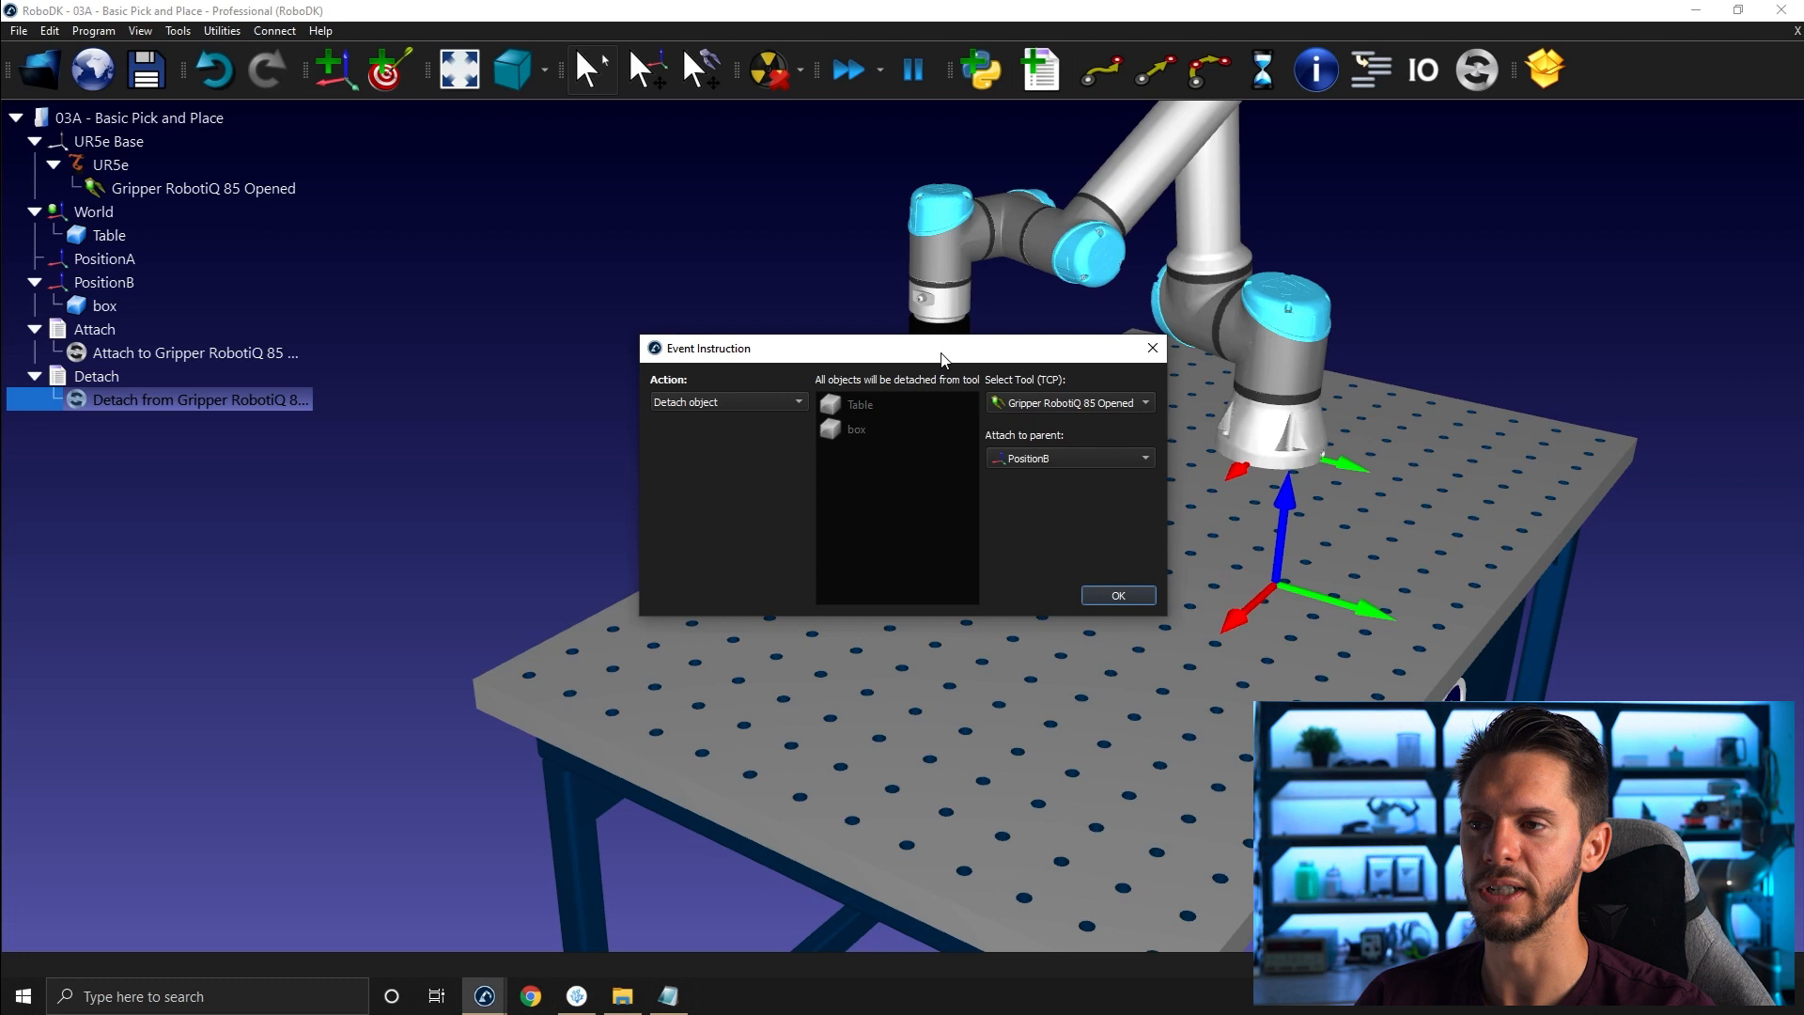
pyautogui.click(1118, 594)
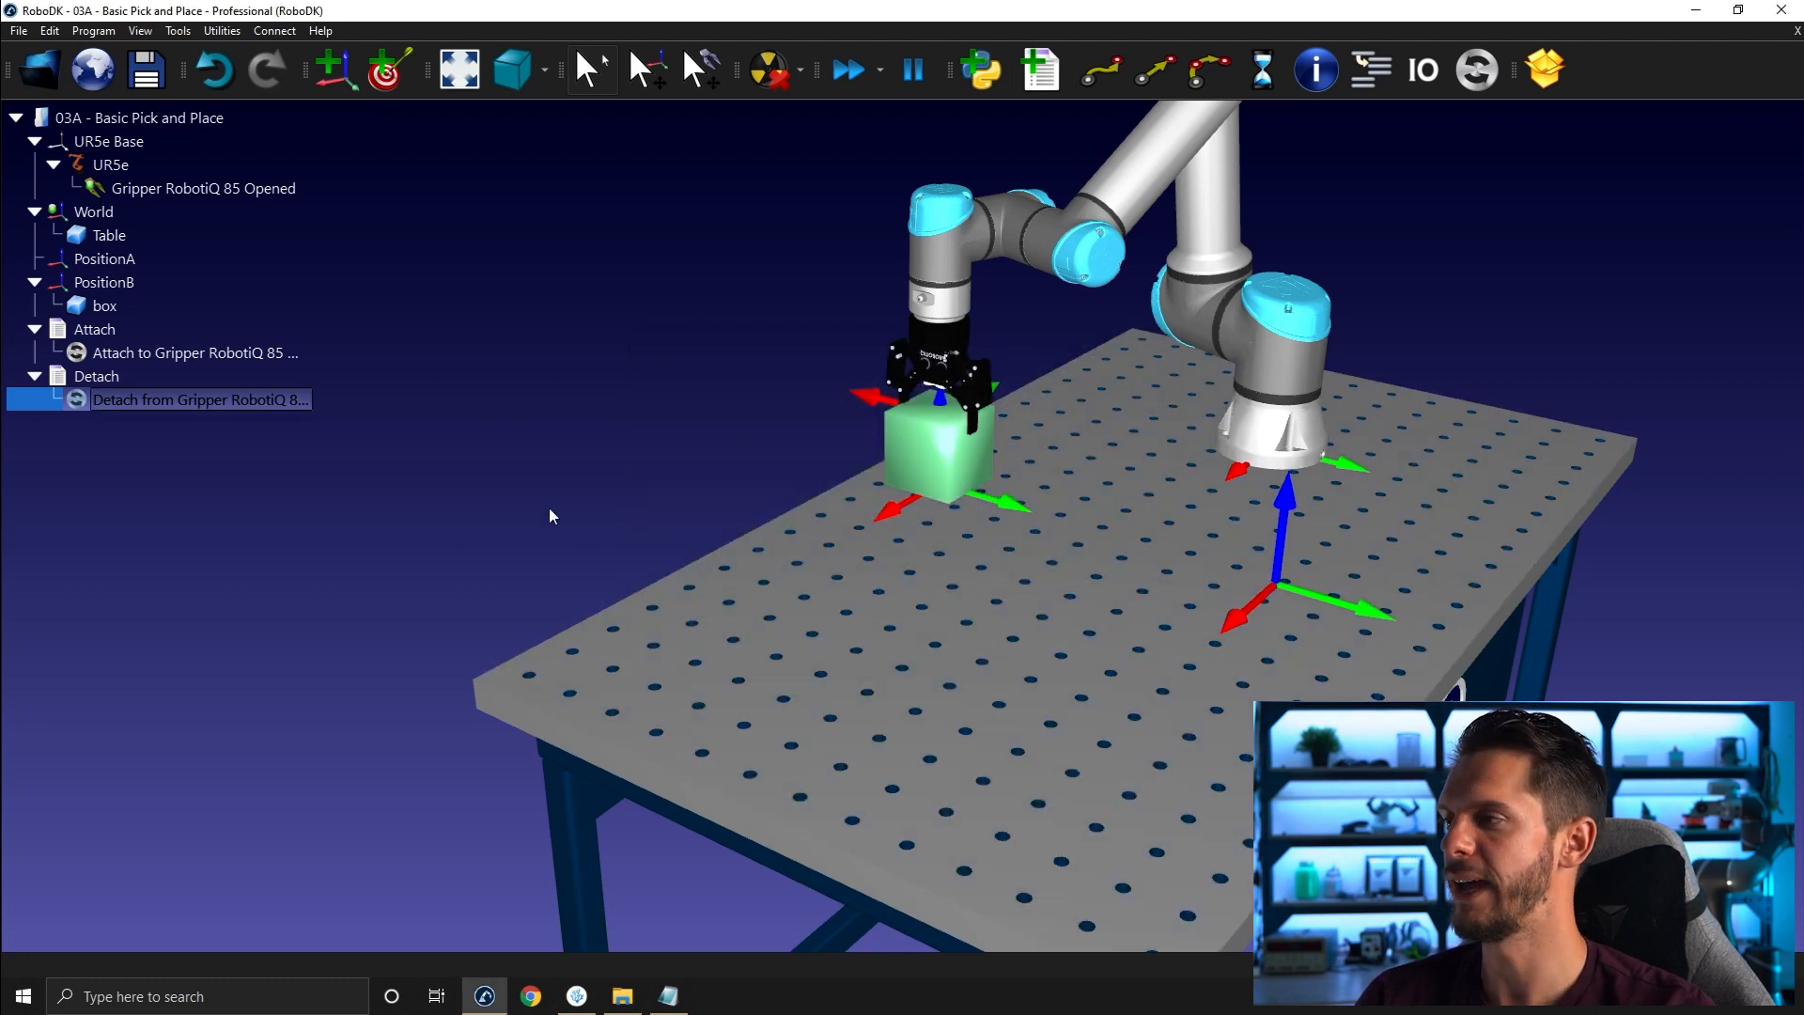
# - Copy the position matrix from Notepad and paste it as the box's position relative to PositionB (50, 50, 50 mm)
pyautogui.doubleClick(115, 306)
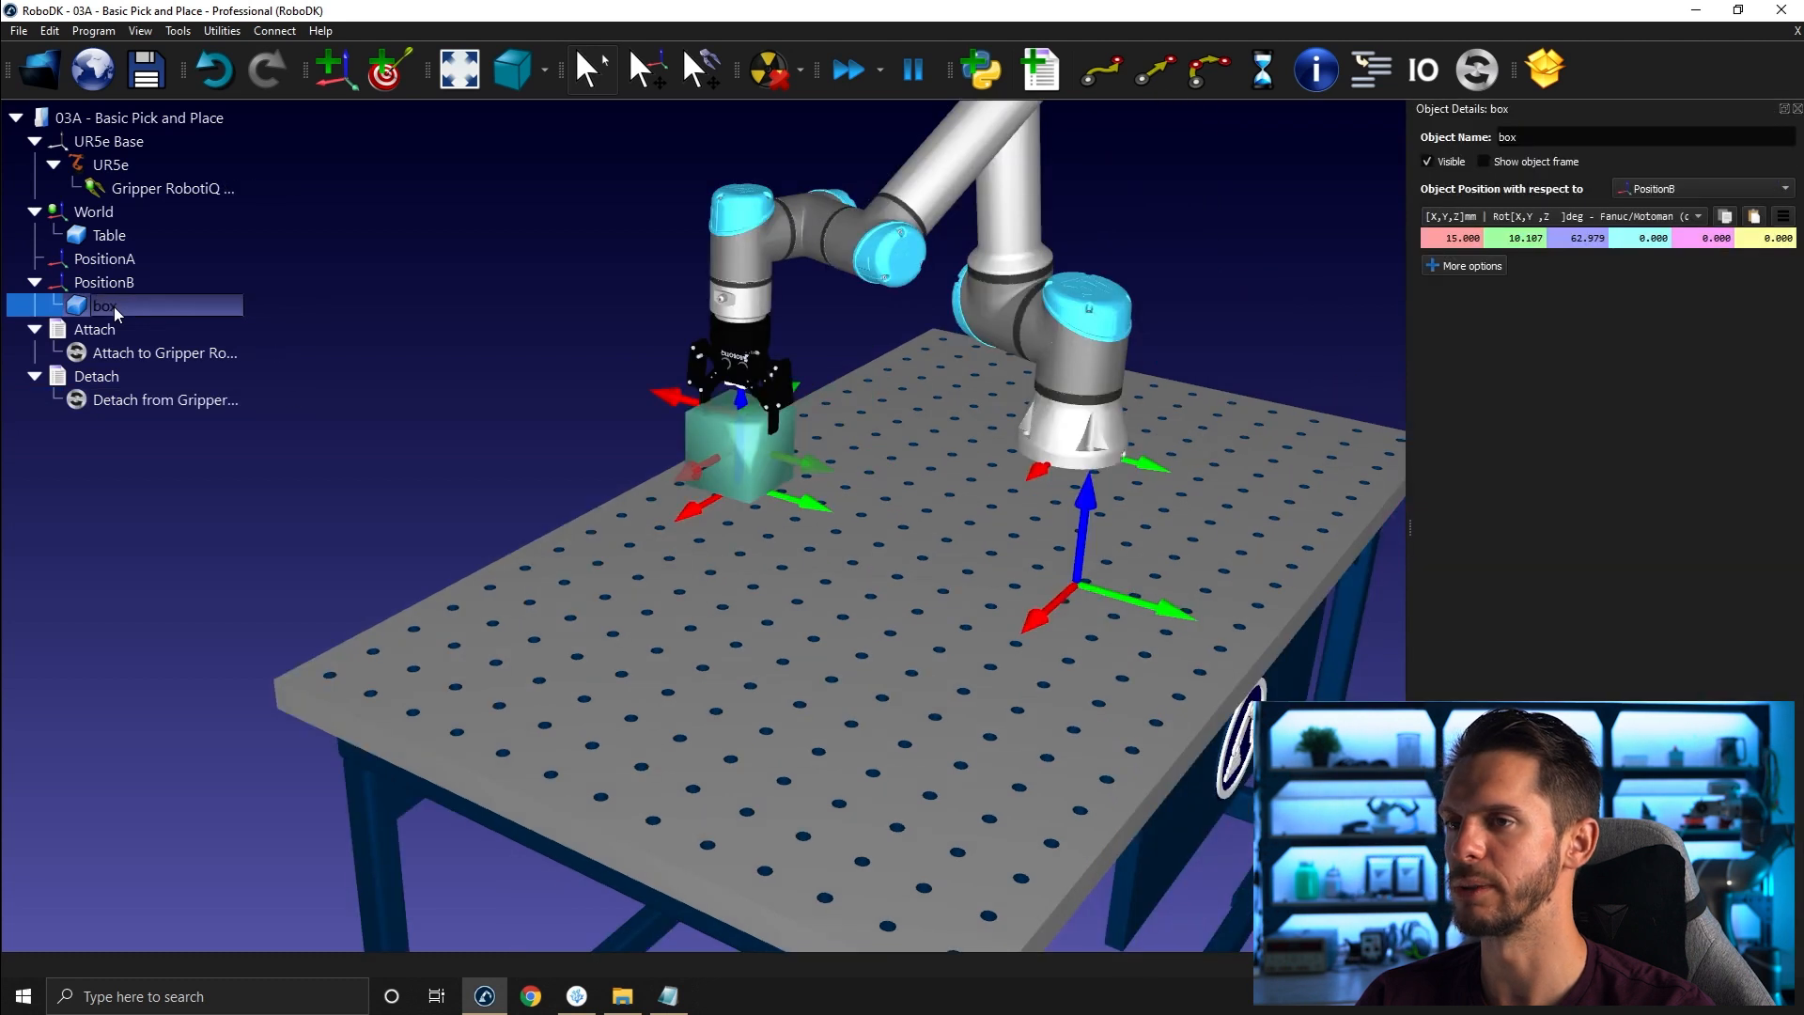
pyautogui.click(668, 995)
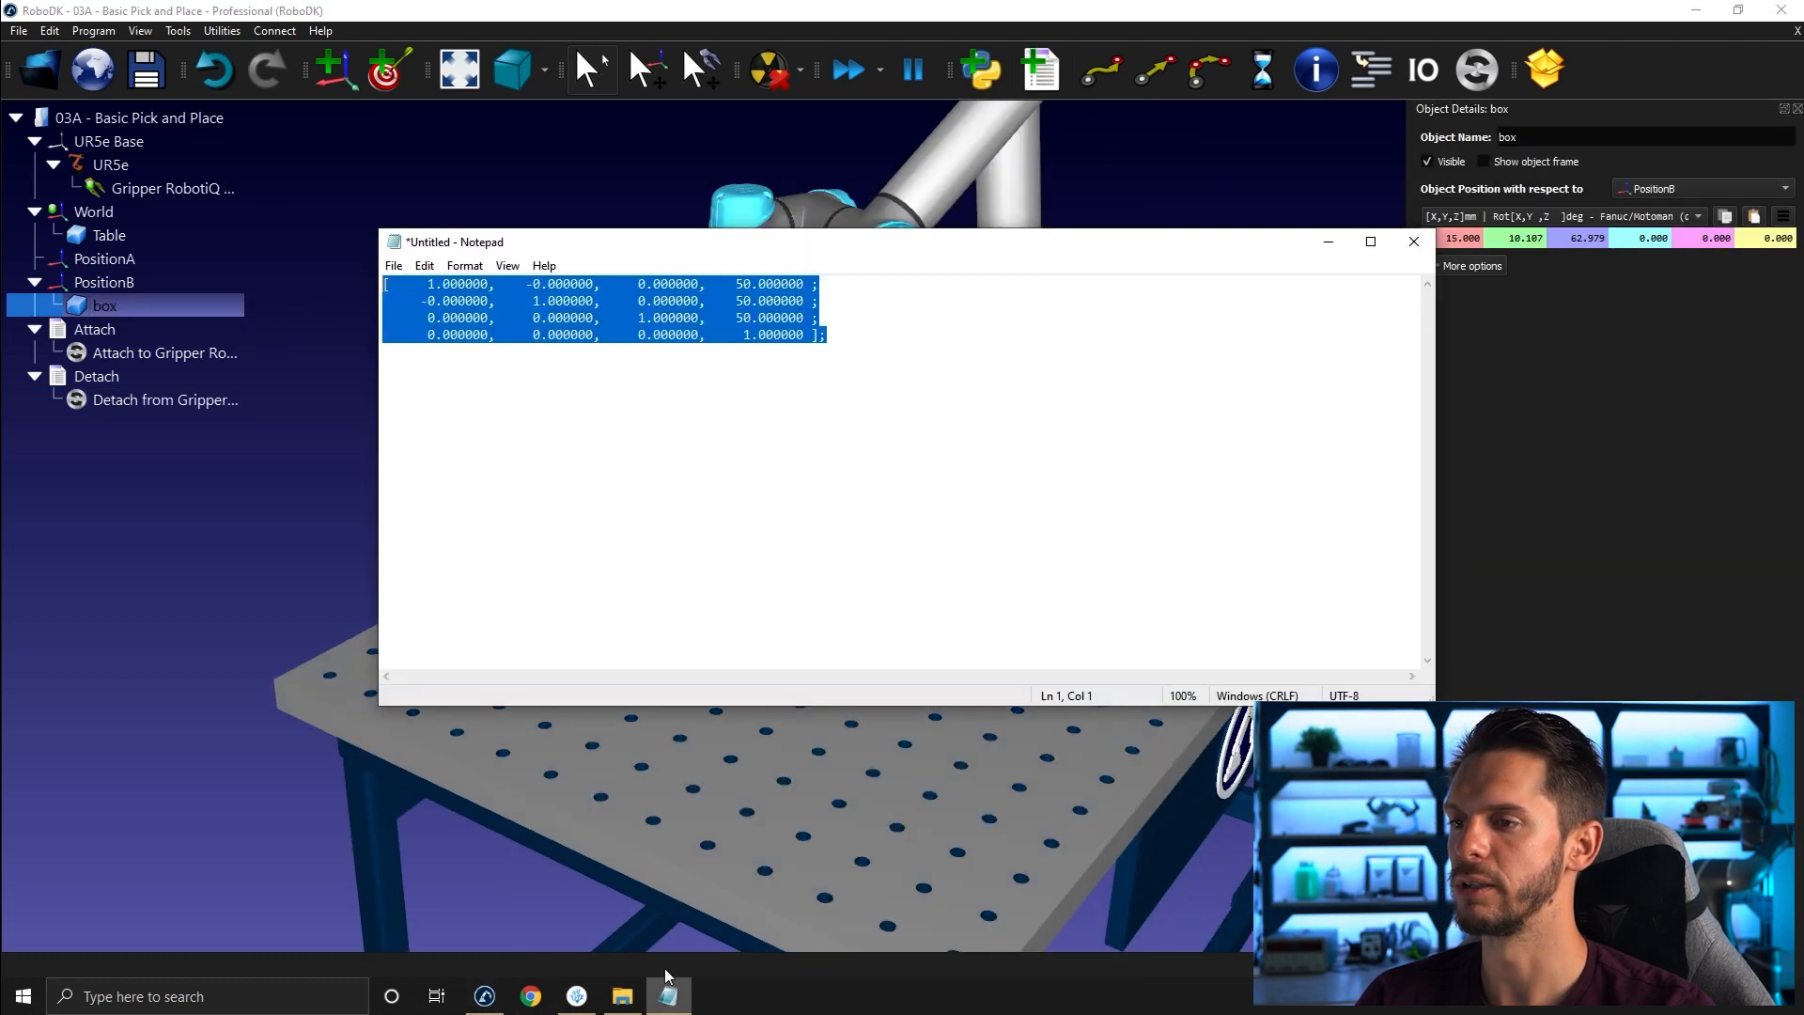
pyautogui.click(841, 453)
pyautogui.moveTo(854, 338); pyautogui.dragTo(385, 282)
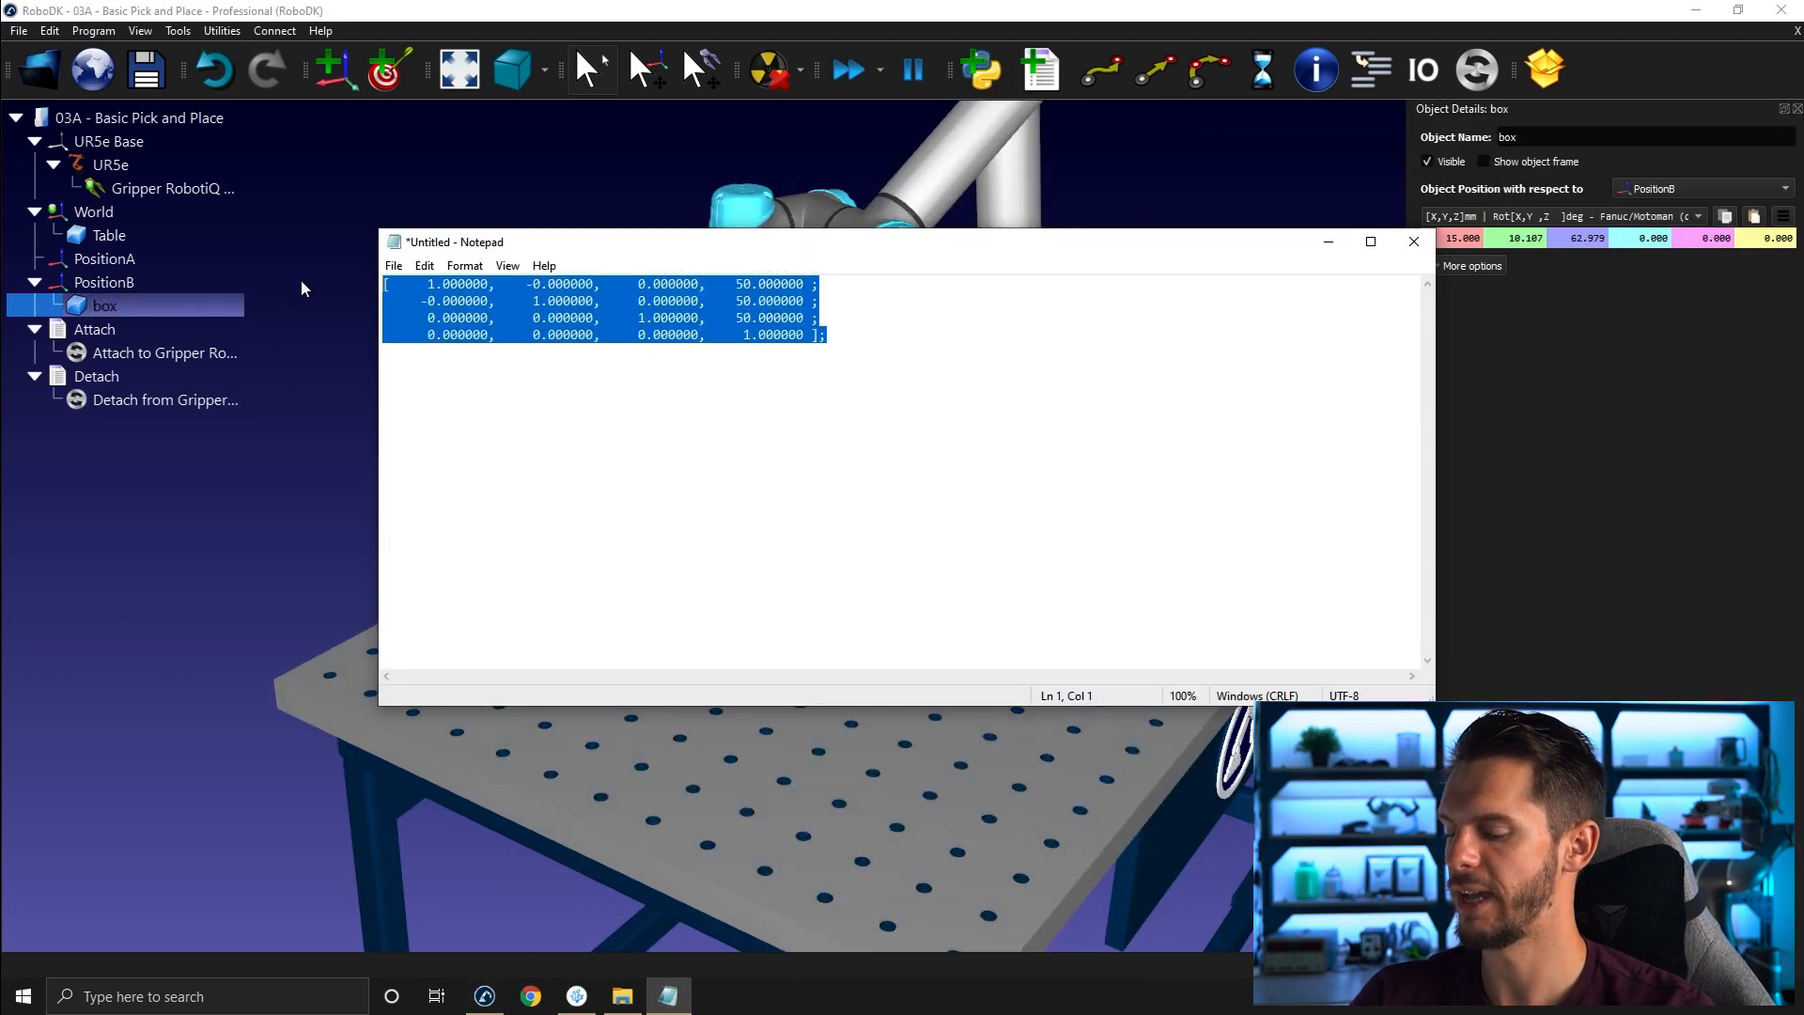
pyautogui.hotkey('ctrl', 'c')
pyautogui.click(1753, 216)
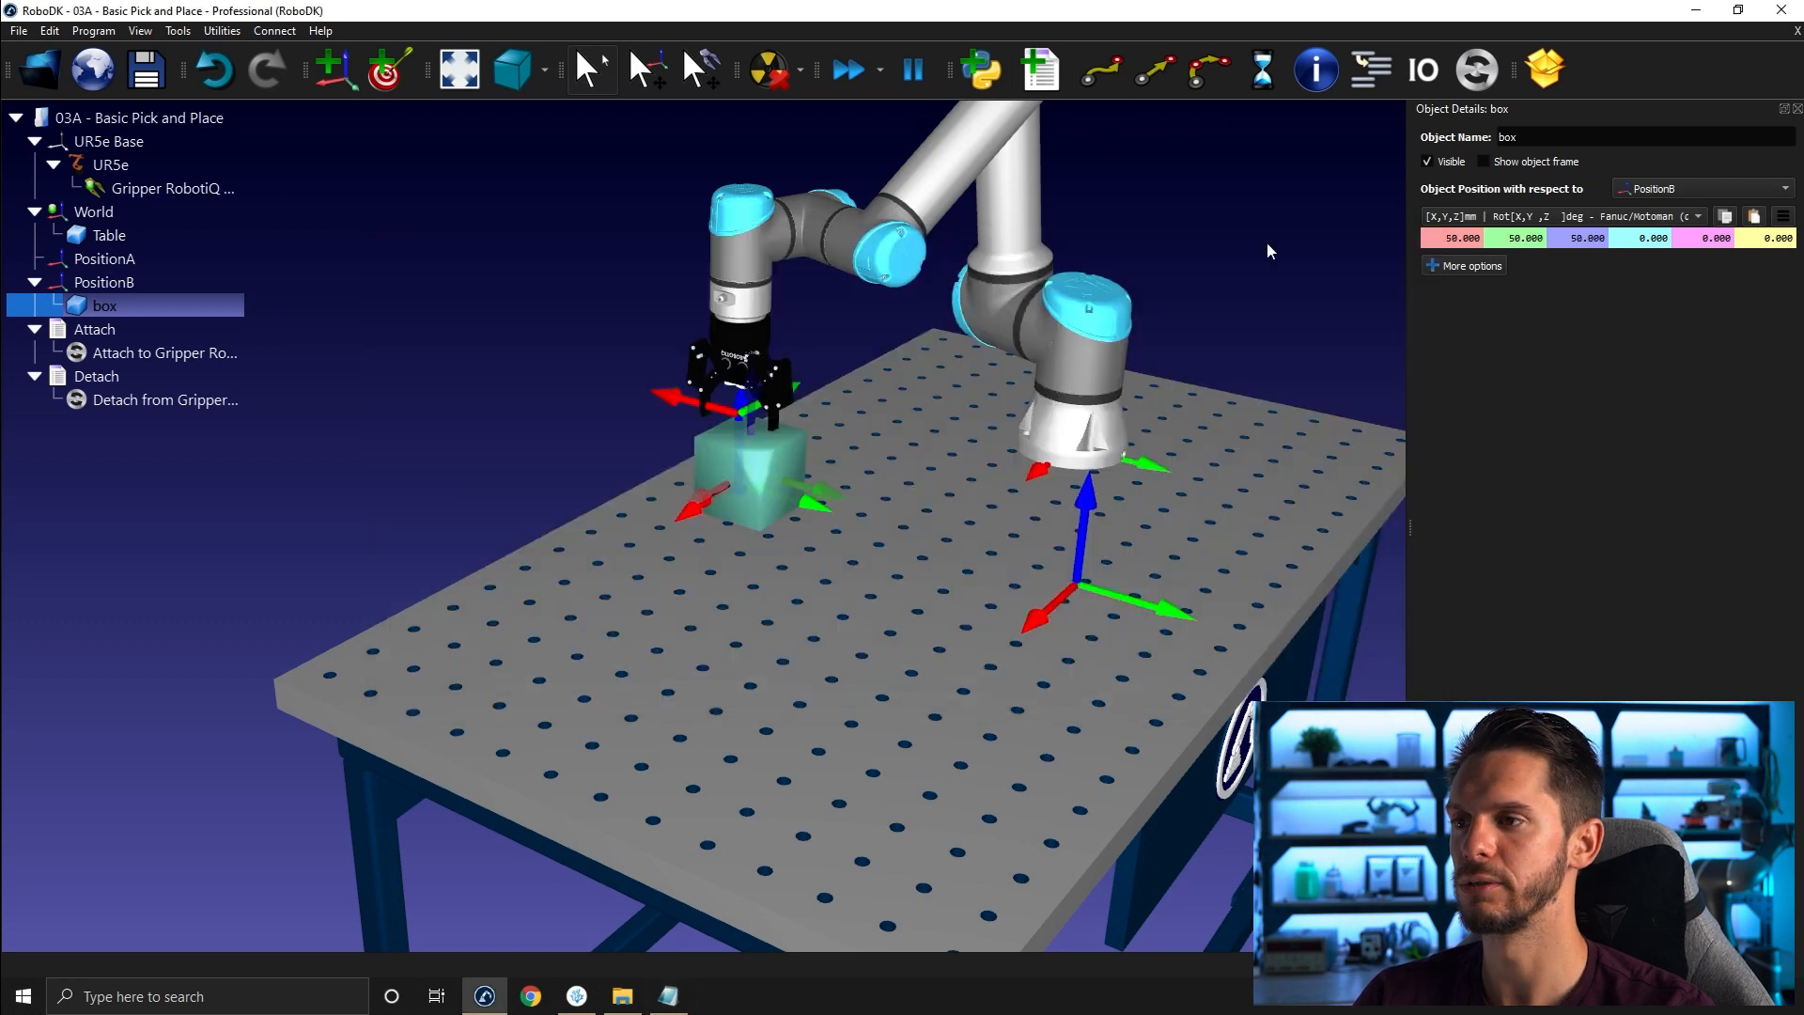
pyautogui.click(1254, 226)
pyautogui.moveTo(789, 460); pyautogui.dragTo(804, 503)
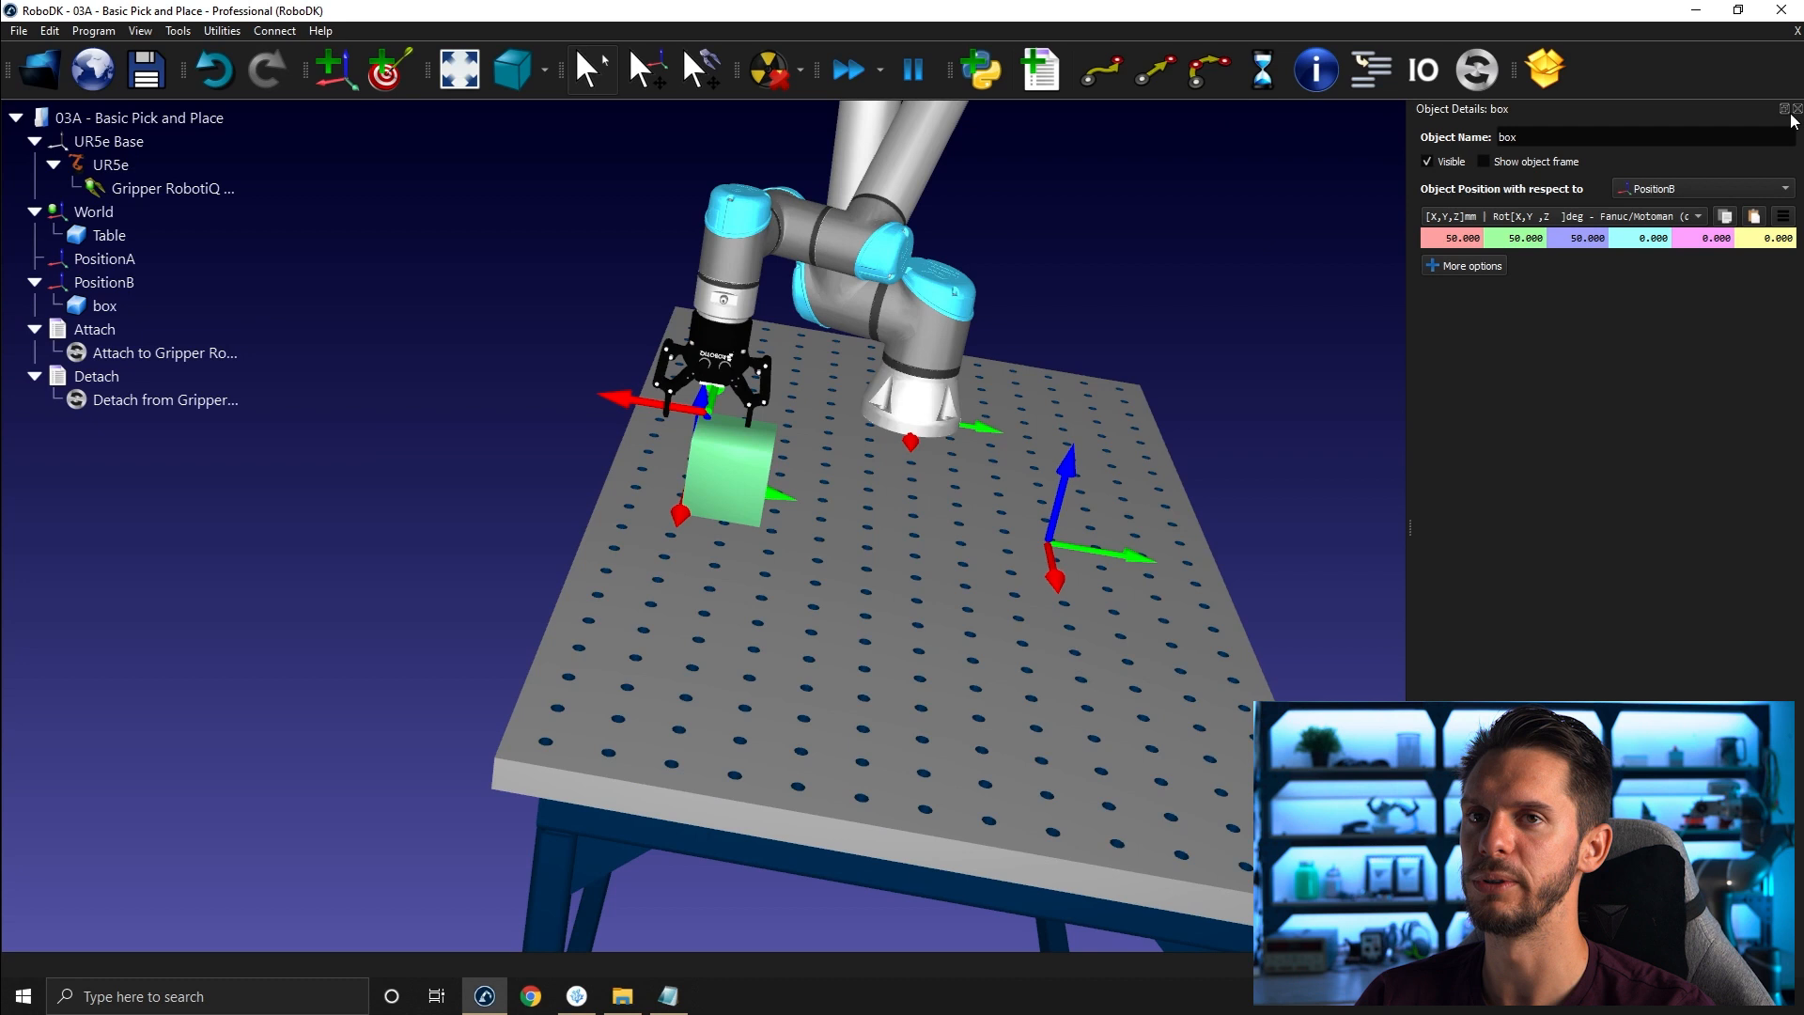
pyautogui.click(1797, 109)
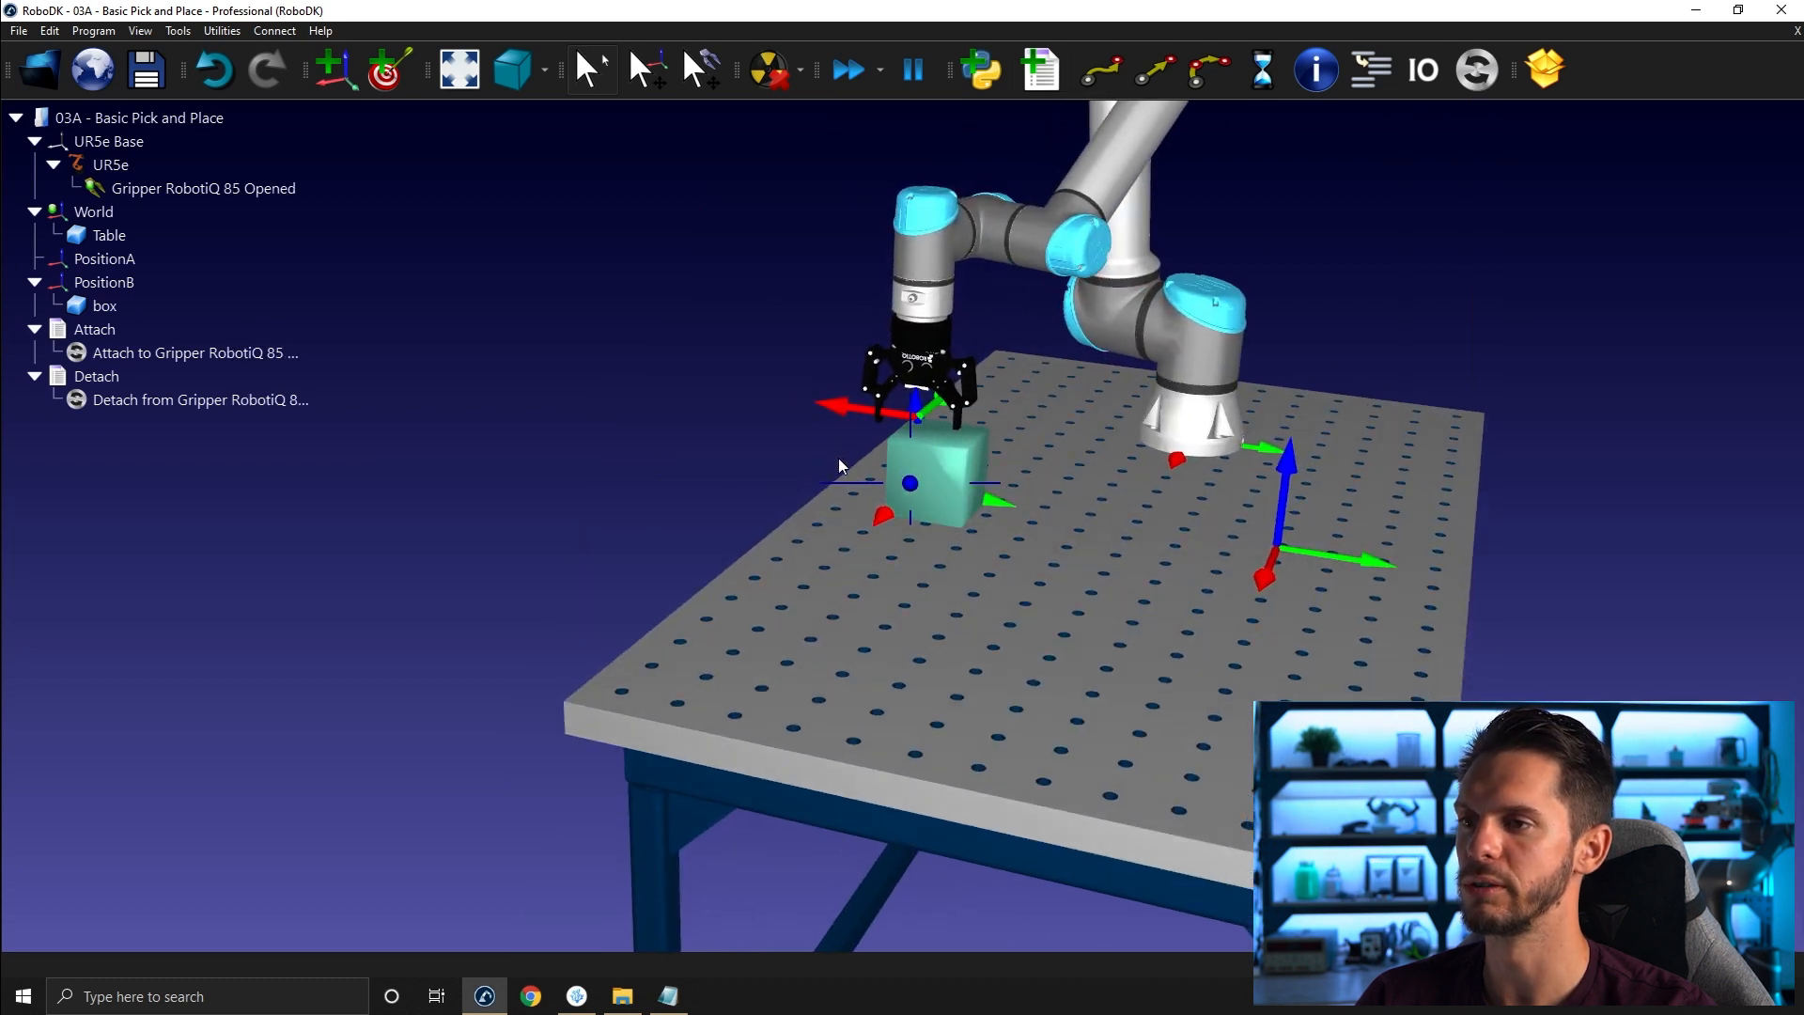
# - Move the box back under PositionA in the station tree
pyautogui.moveTo(105, 305); pyautogui.dragTo(147, 263)
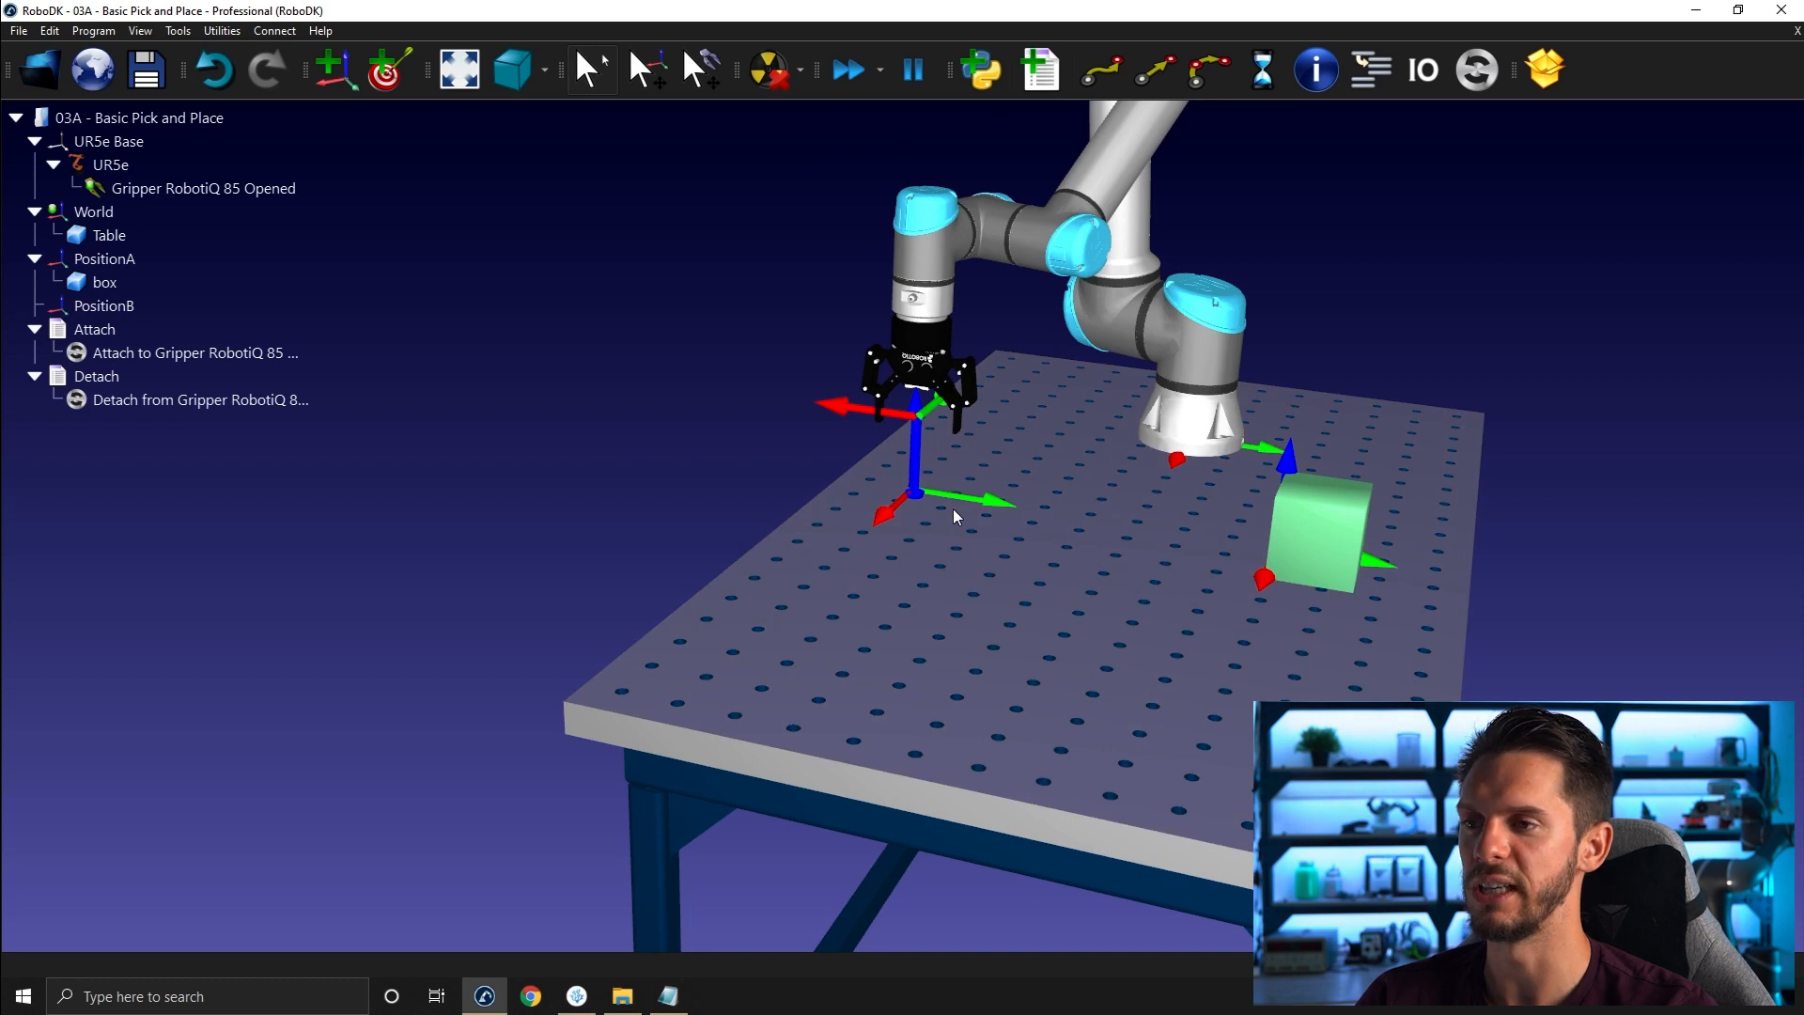
pyautogui.click(132, 280)
pyautogui.rightClick(130, 278)
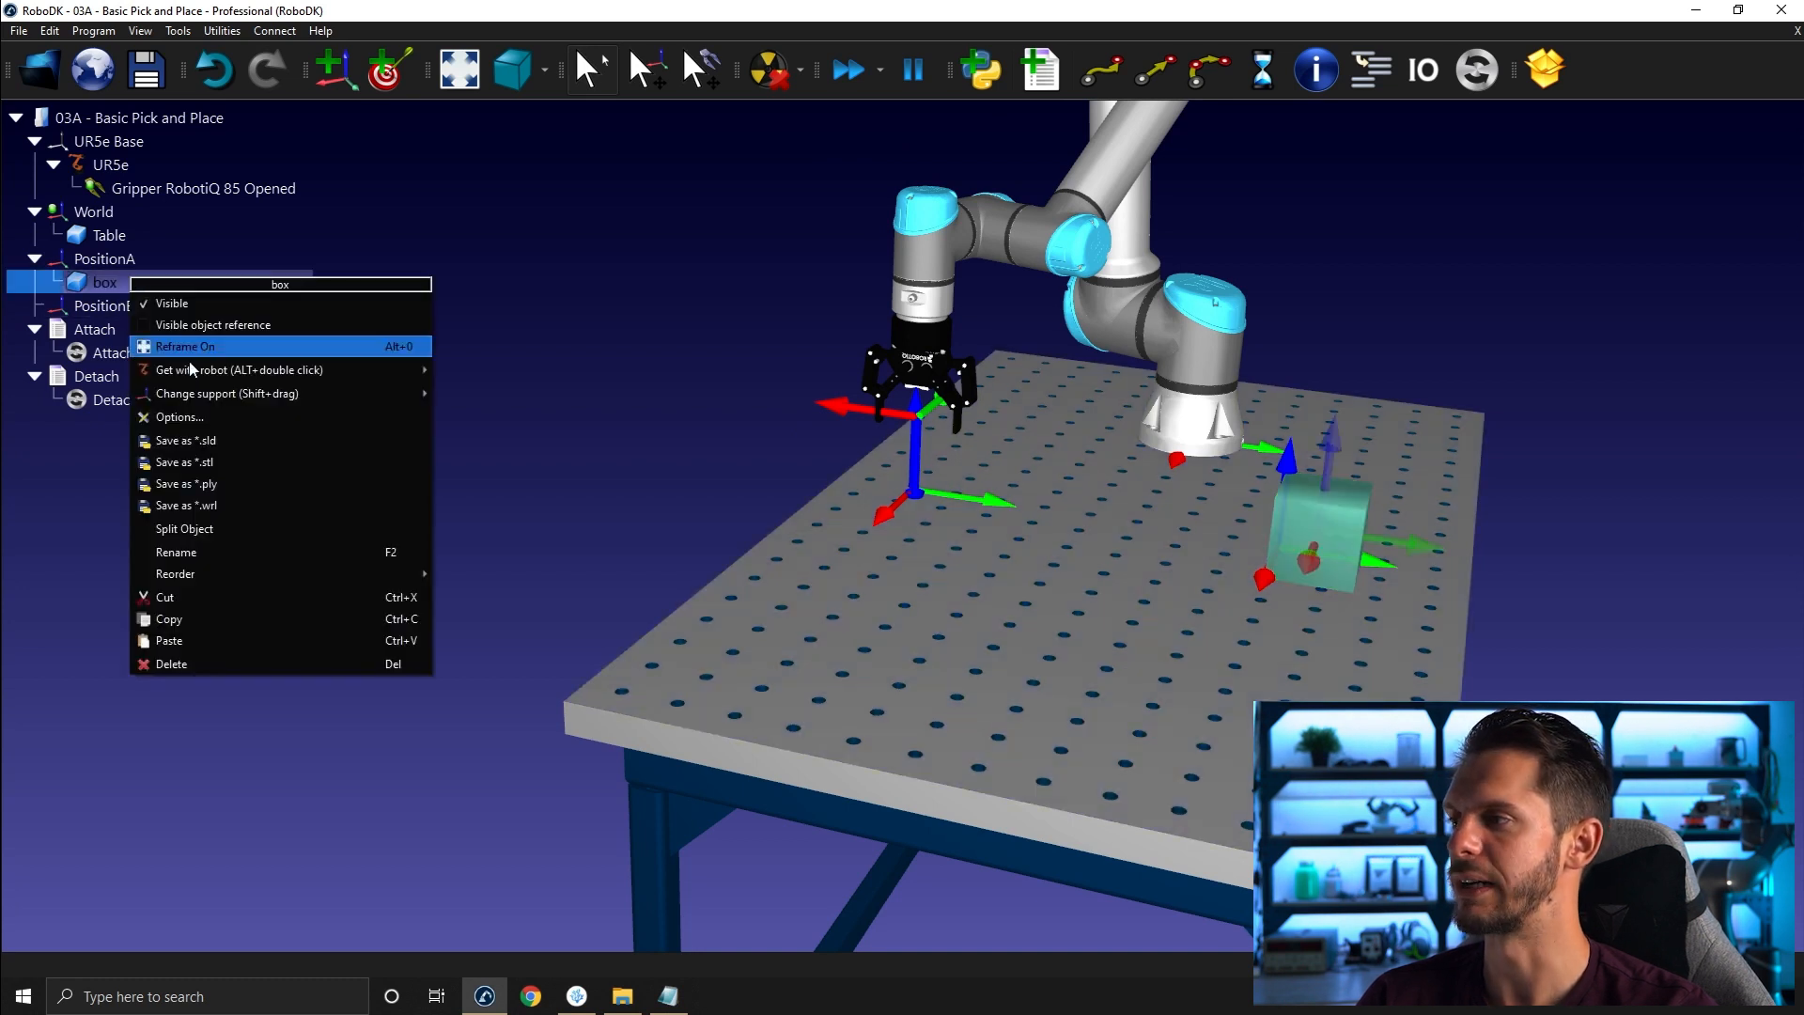
pyautogui.click(707, 259)
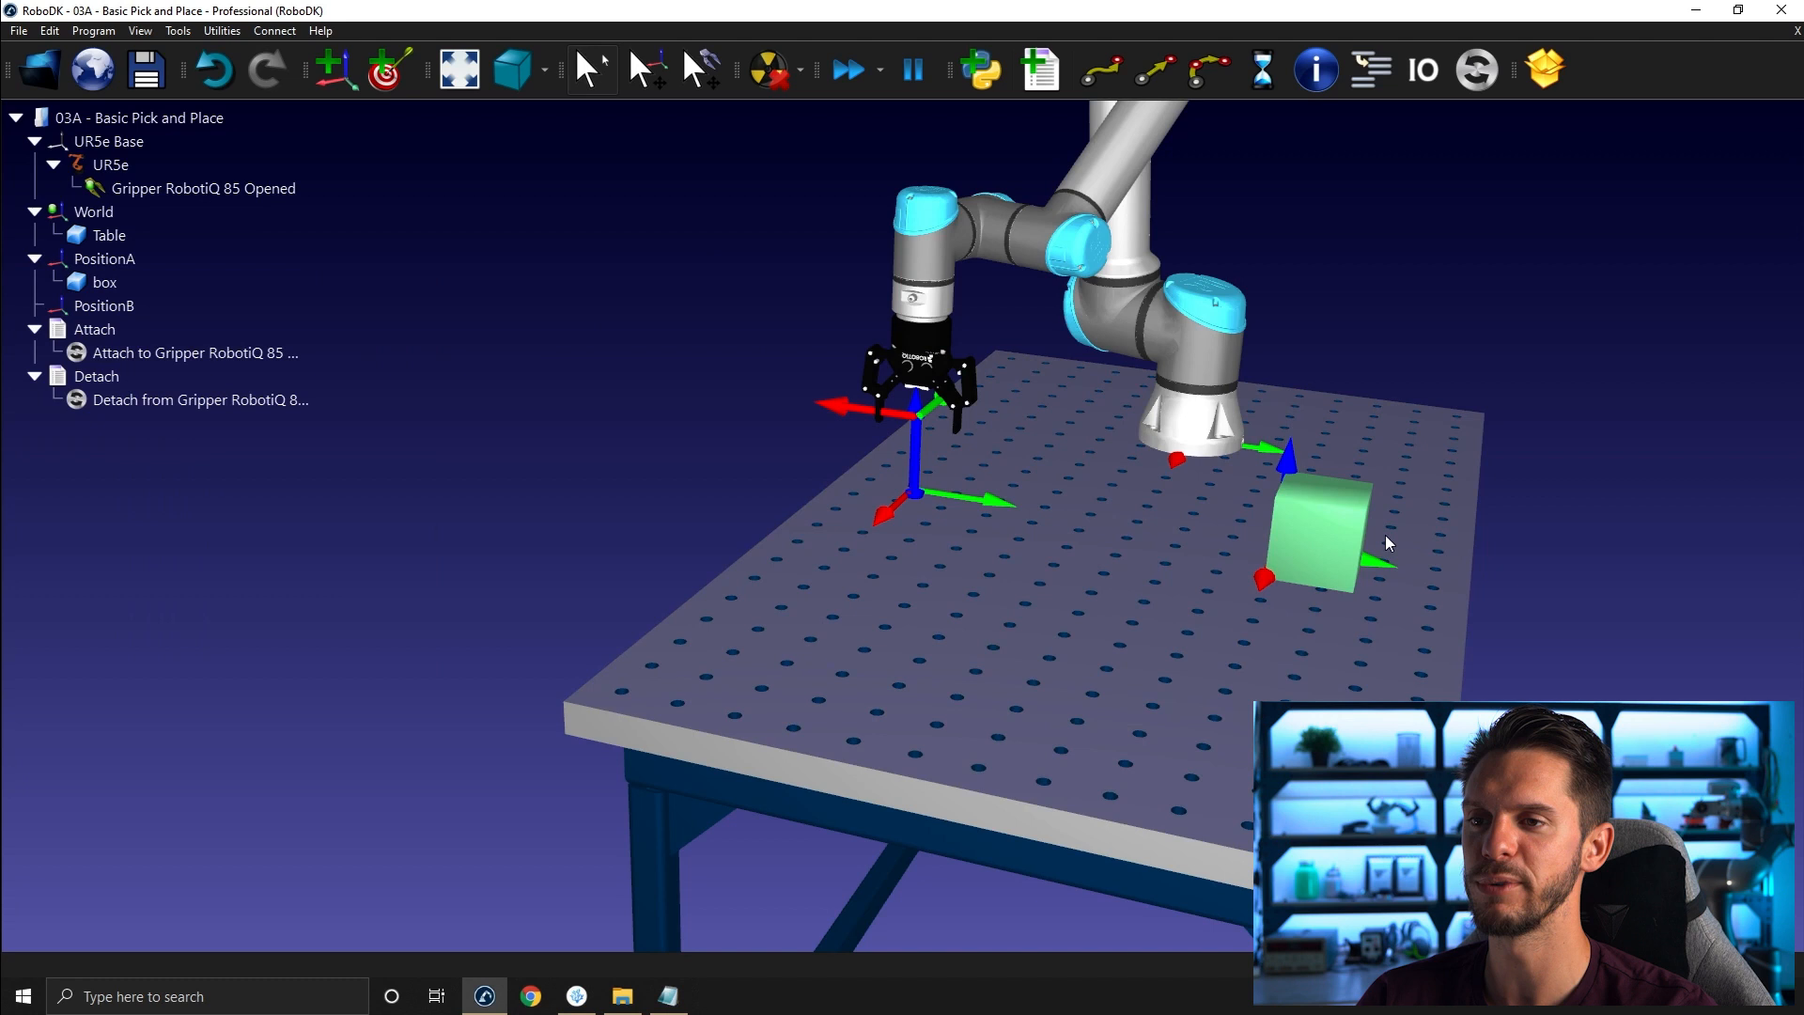
# - Move the robot's gripper up, away from the table
pyautogui.moveTo(983, 508); pyautogui.dragTo(698, 538)
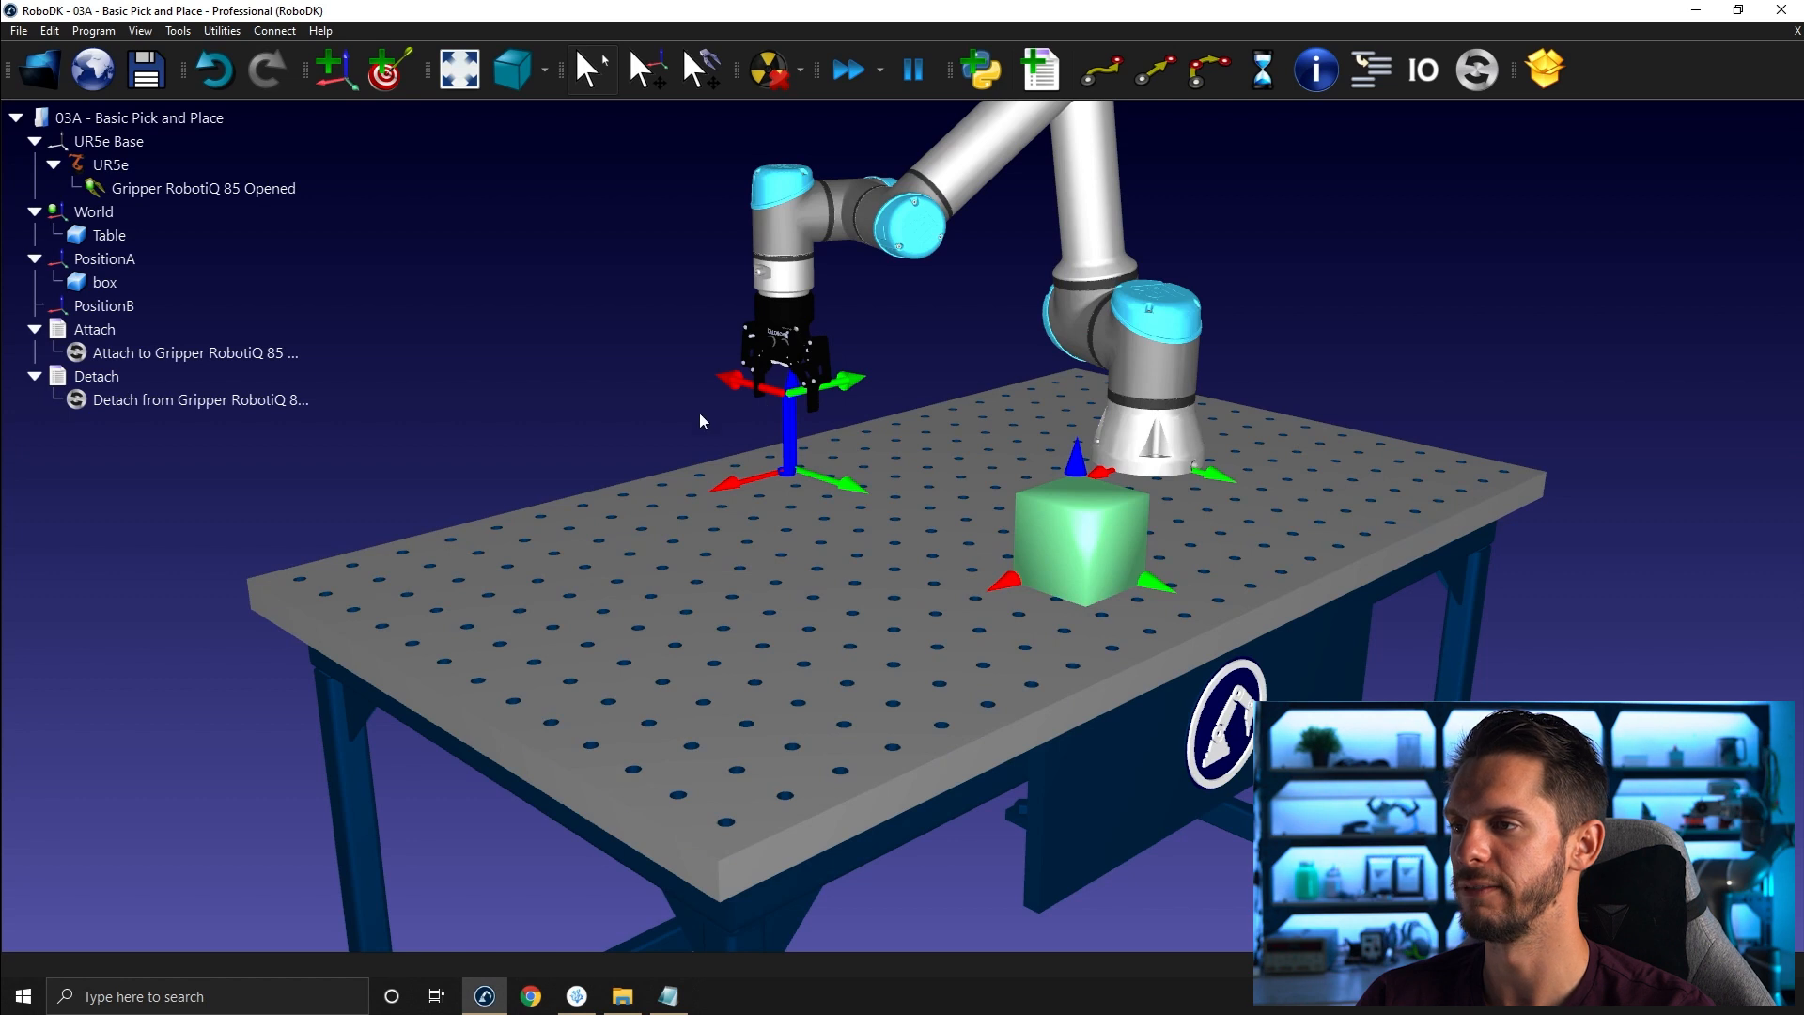
pyautogui.keyDown('alt'); pyautogui.moveTo(737, 382); pyautogui.dragTo(891, 426); pyautogui.keyUp('alt')
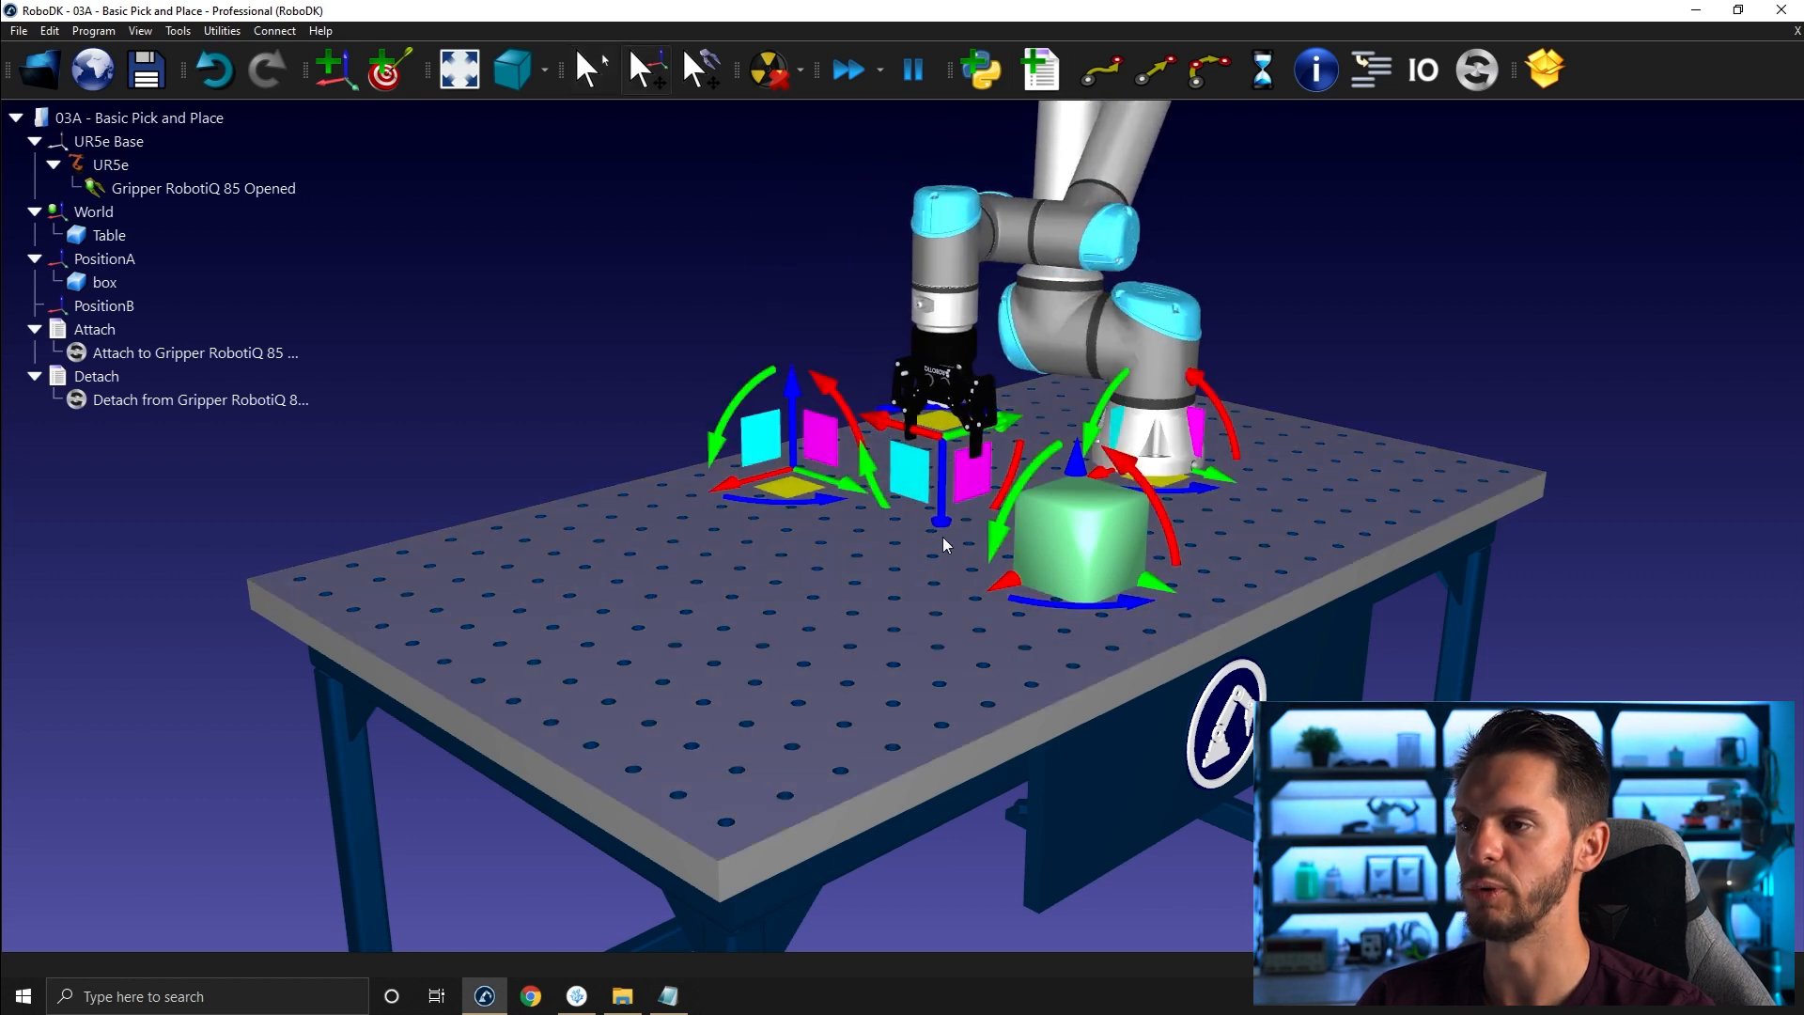
pyautogui.keyDown('alt'); pyautogui.moveTo(937, 526); pyautogui.dragTo(932, 309); pyautogui.keyUp('alt')
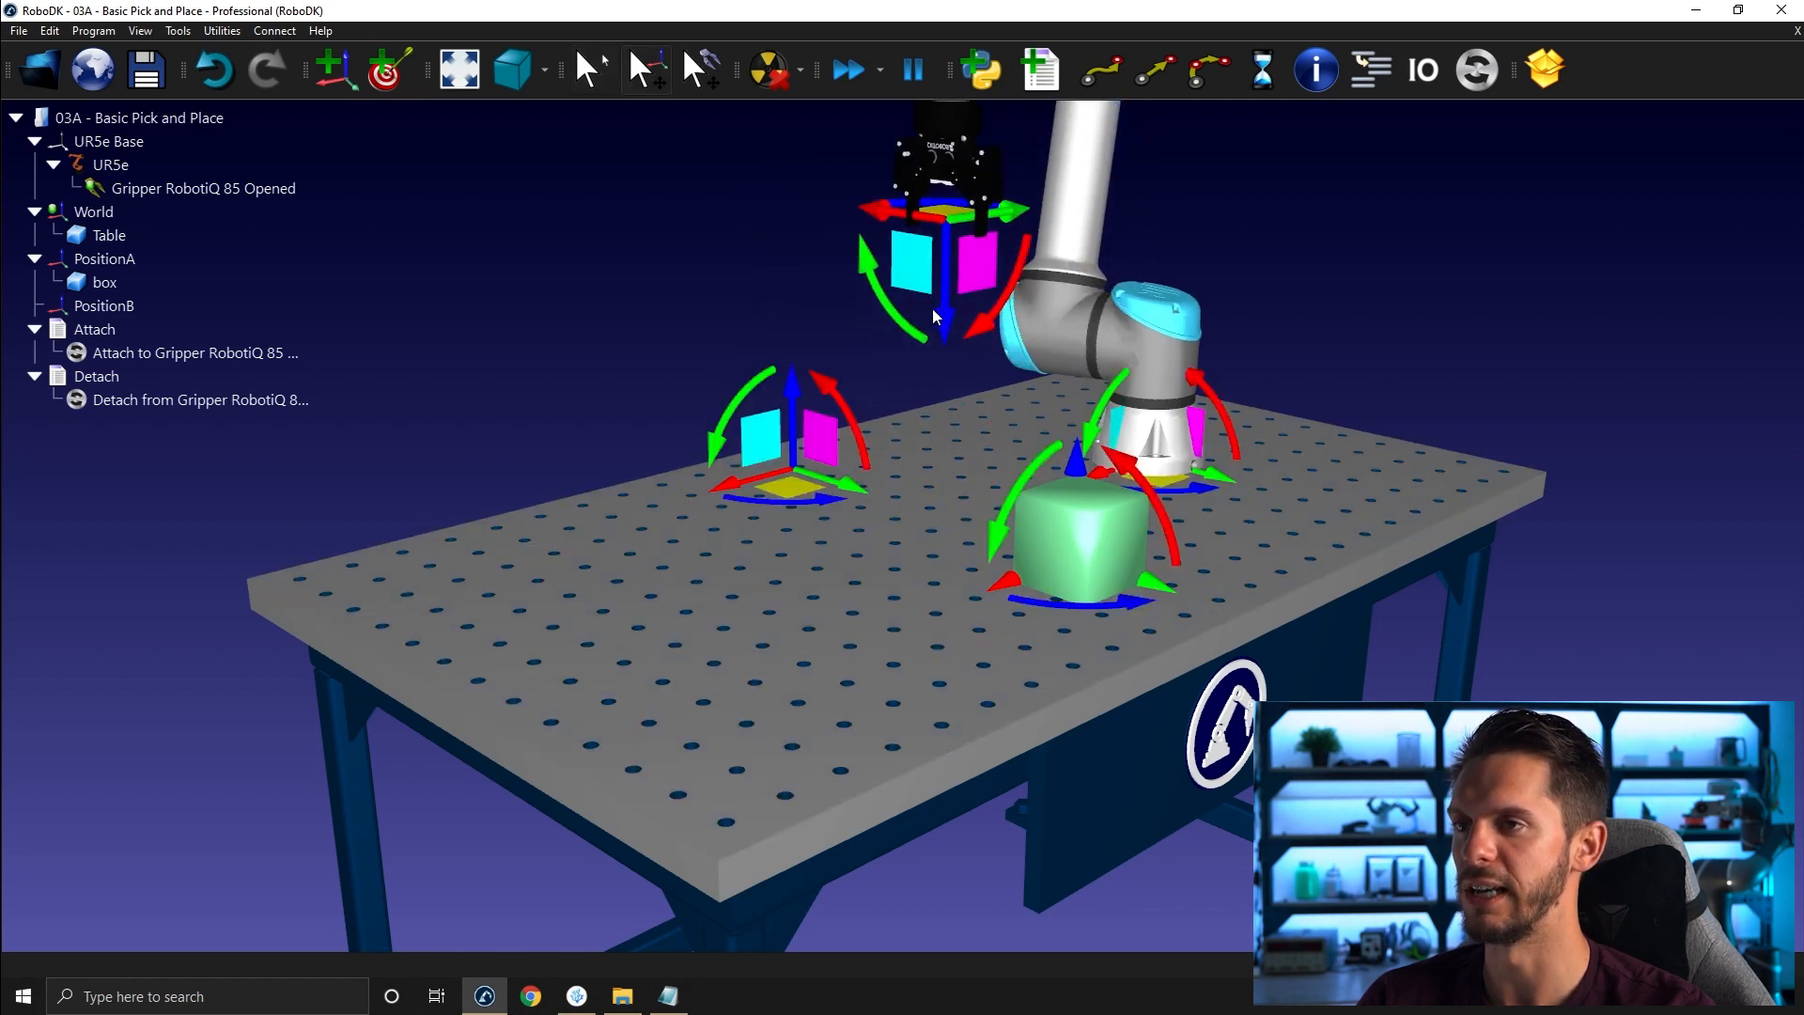
pyautogui.moveTo(669, 397); pyautogui.dragTo(650, 392, button='middle')
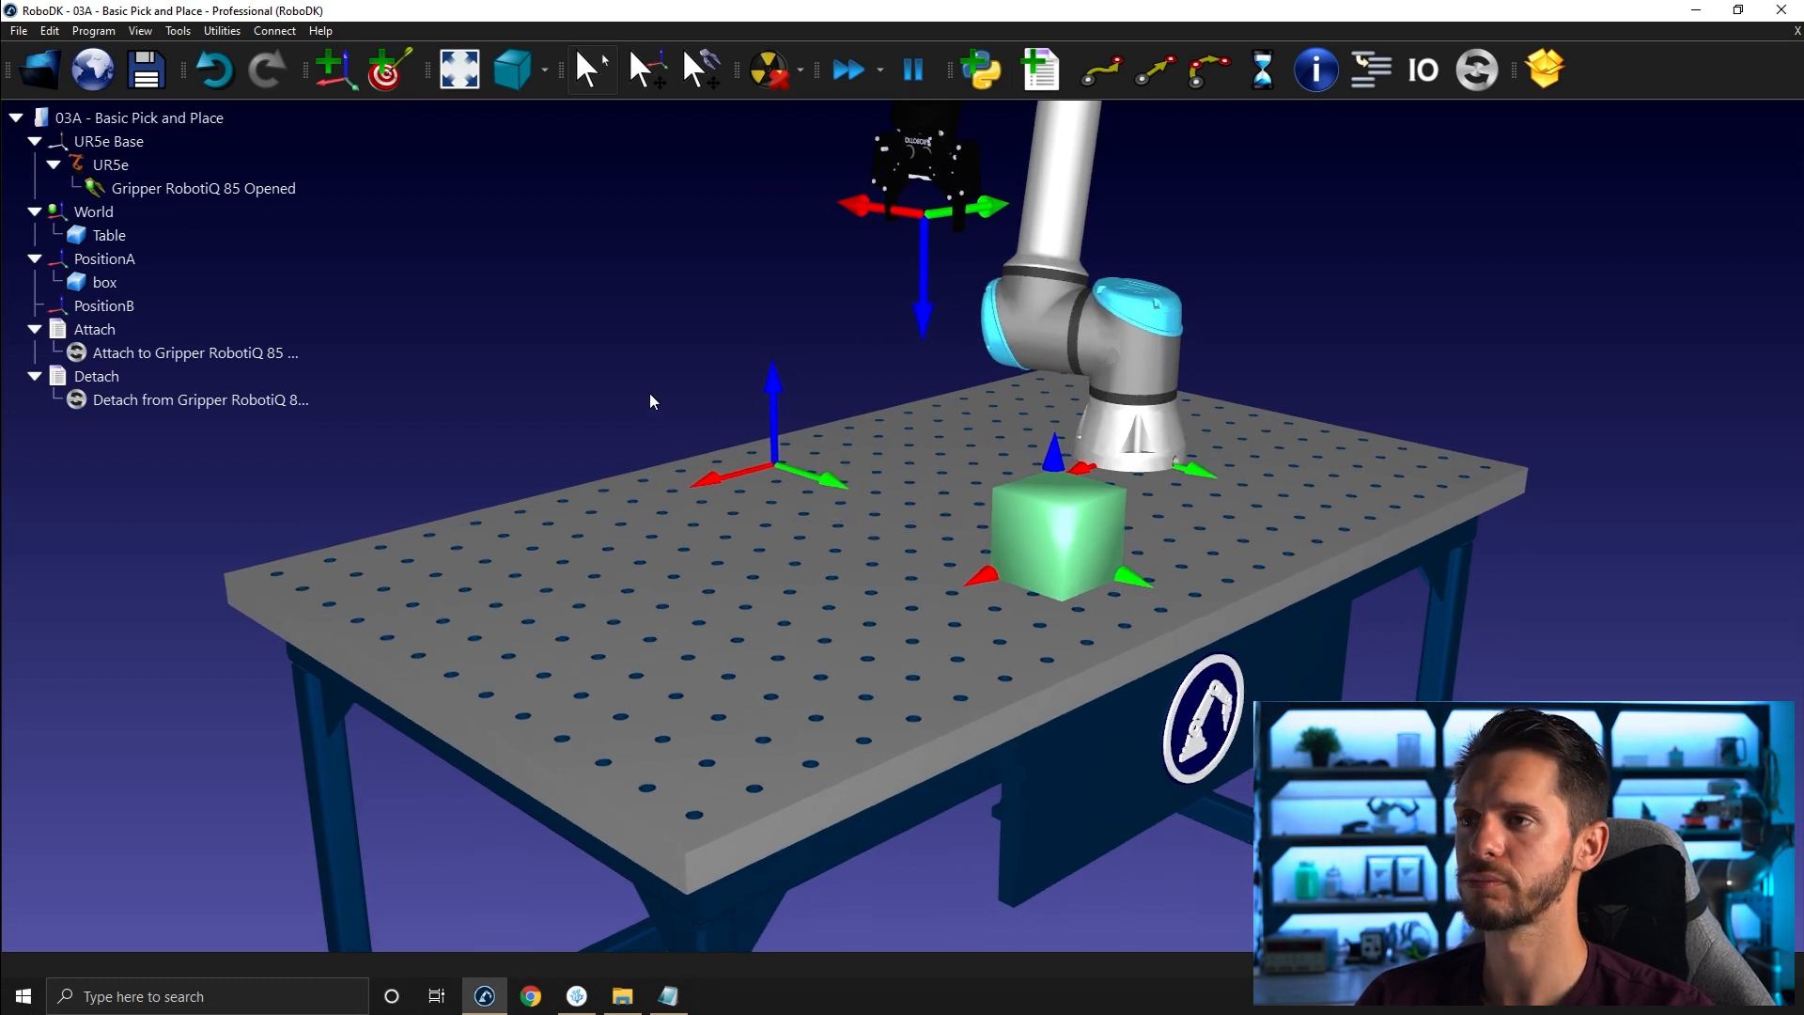